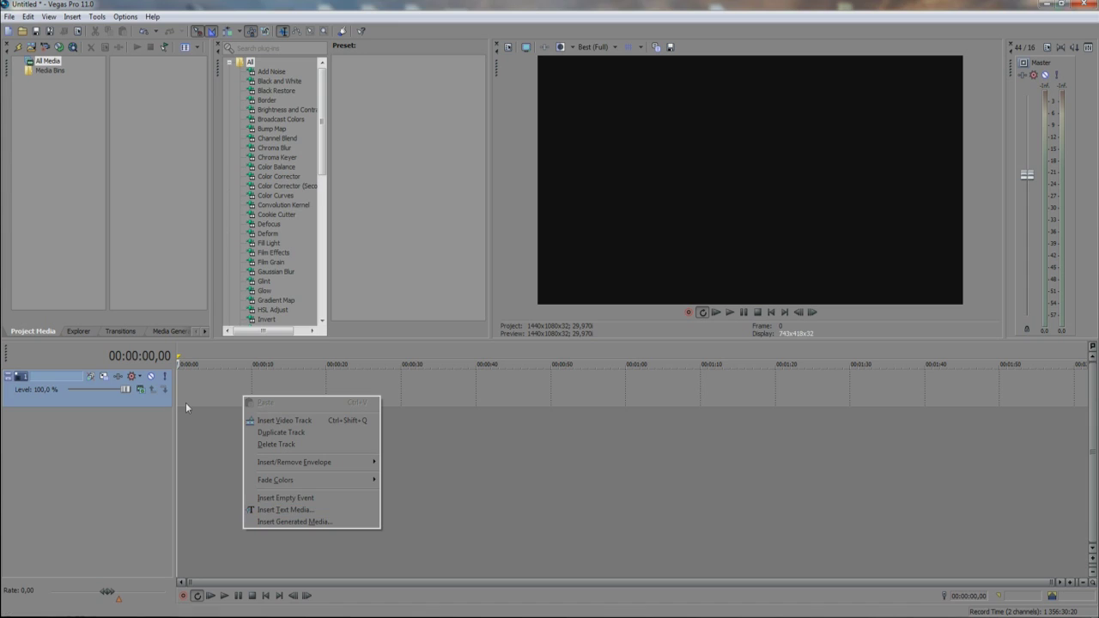
Insert a text media event on the video track reading MrEstonian123 and scale the title down to about 0.291
left_click(286, 512)
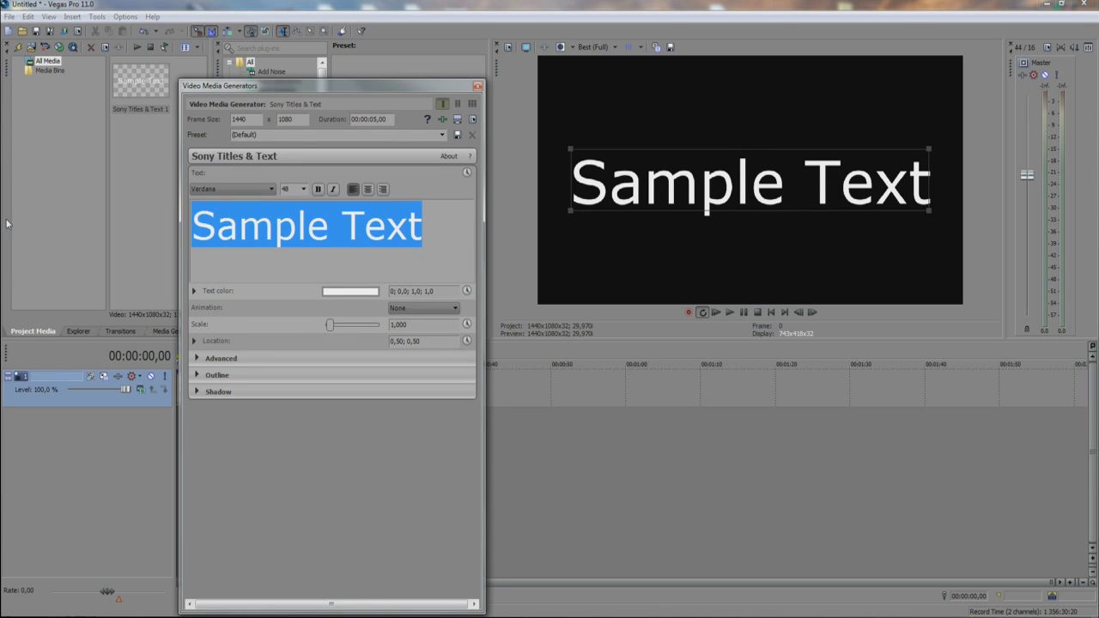
type("MrEstonian123")
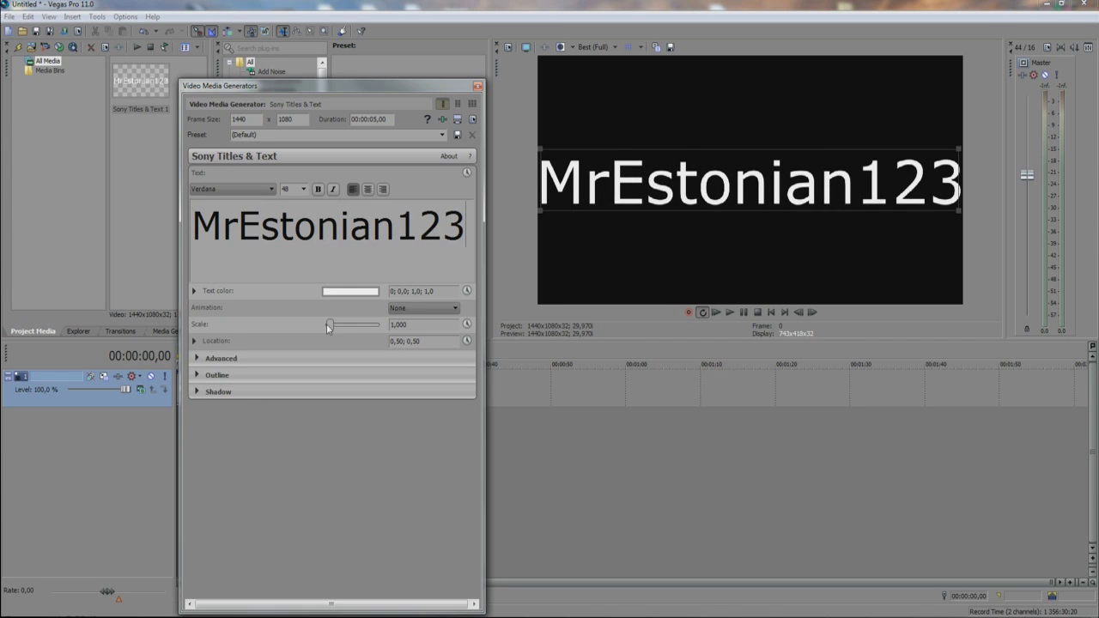
left_click_drag(539, 155, 723, 177)
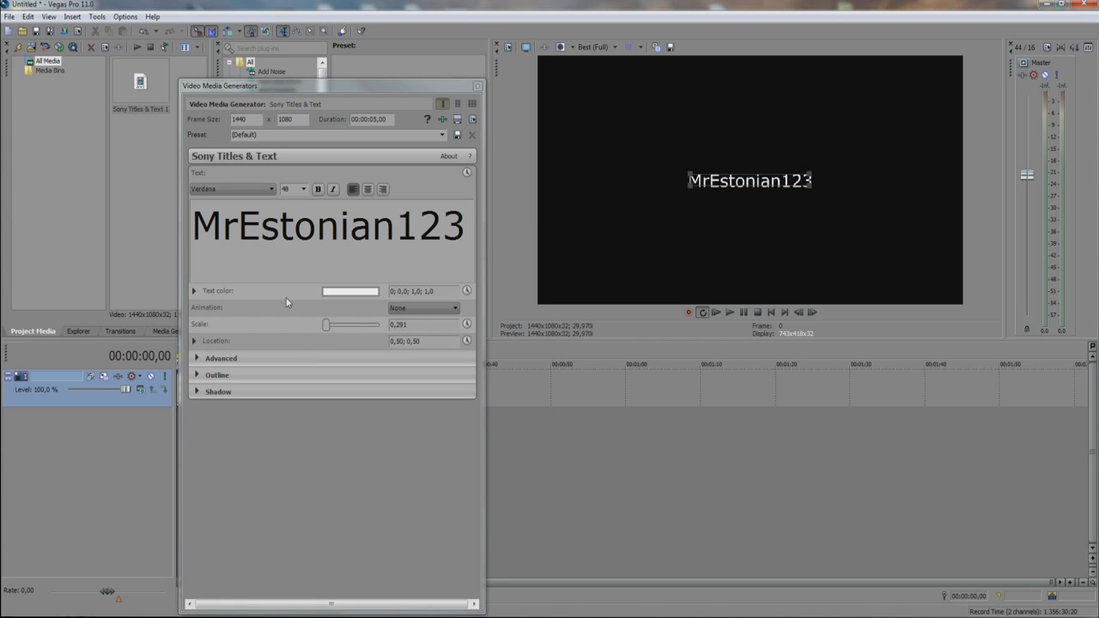
Give the title a red outline (0; 0.85; 0.81; 1.0) with an outline width of 8.000
left_click(198, 359)
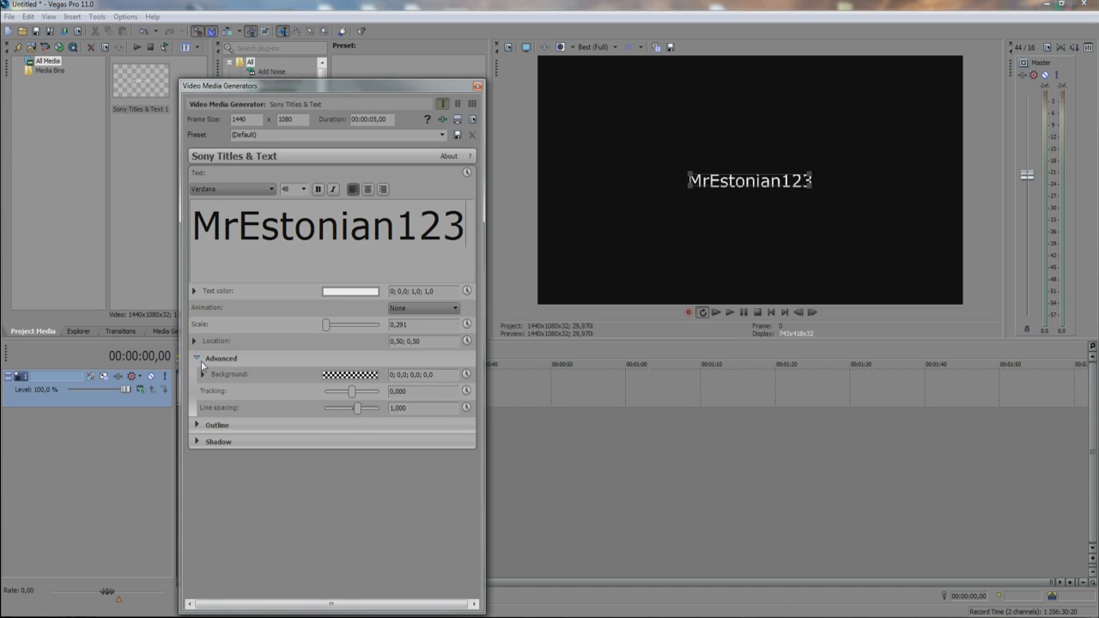
left_click(198, 426)
left_click_drag(327, 443, 347, 444)
left_click(347, 457)
left_click(338, 495)
left_click(359, 507)
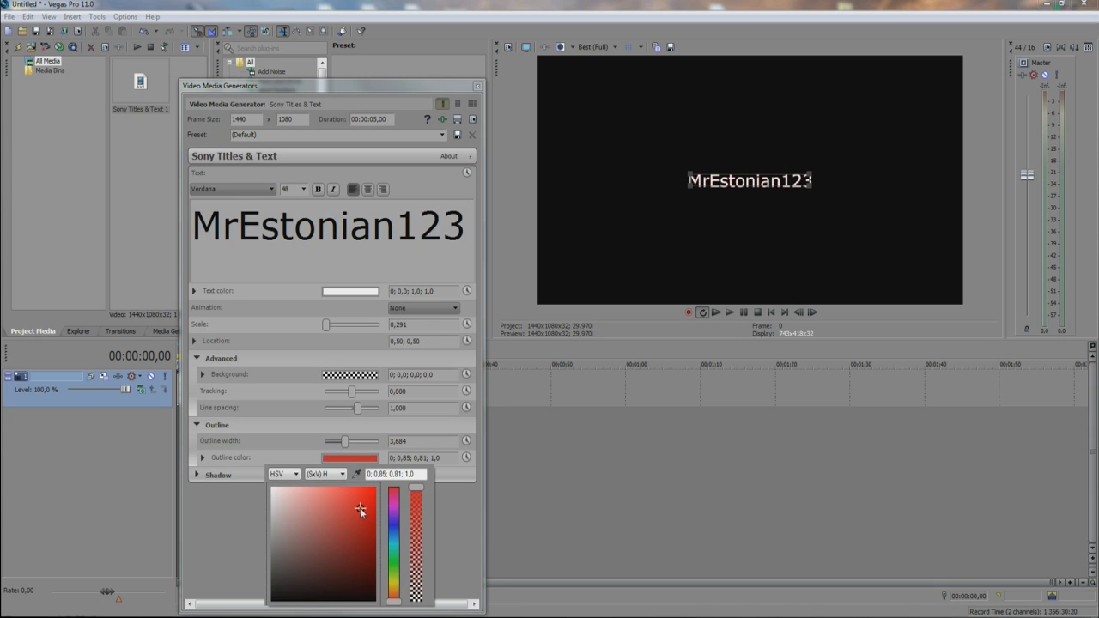
left_click(240, 539)
left_click_drag(344, 442, 369, 444)
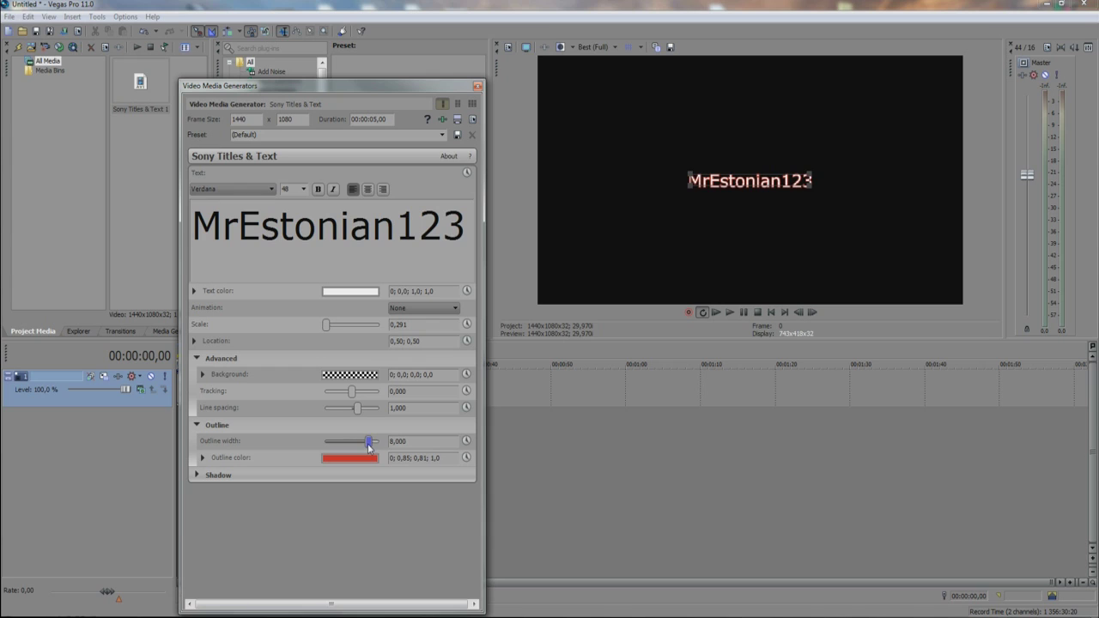
left_click(197, 476)
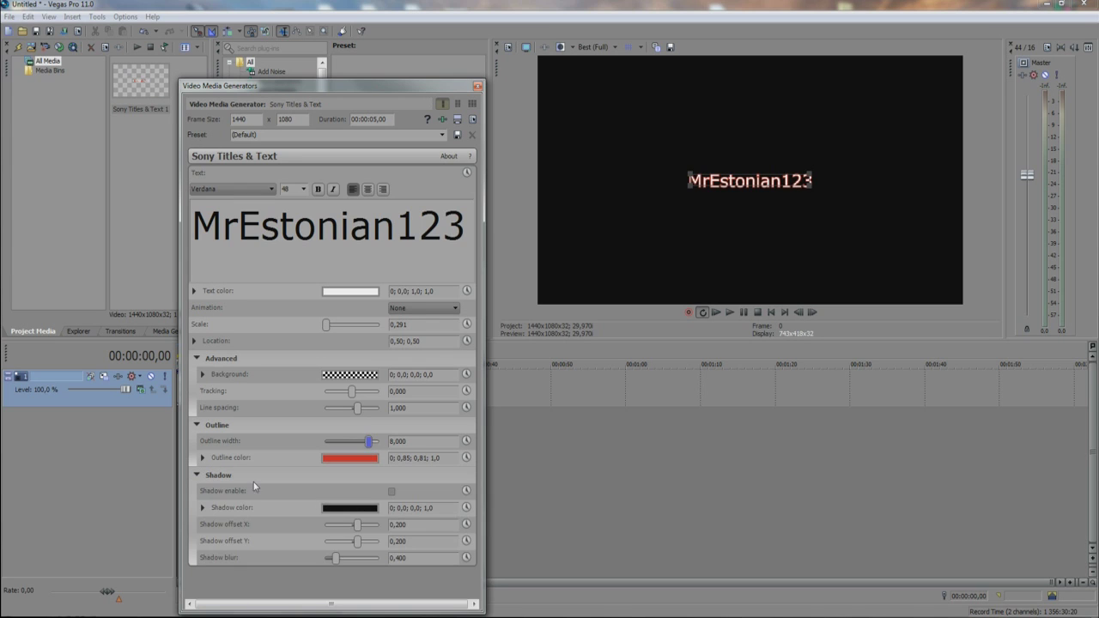
left_click(391, 491)
left_click(391, 493)
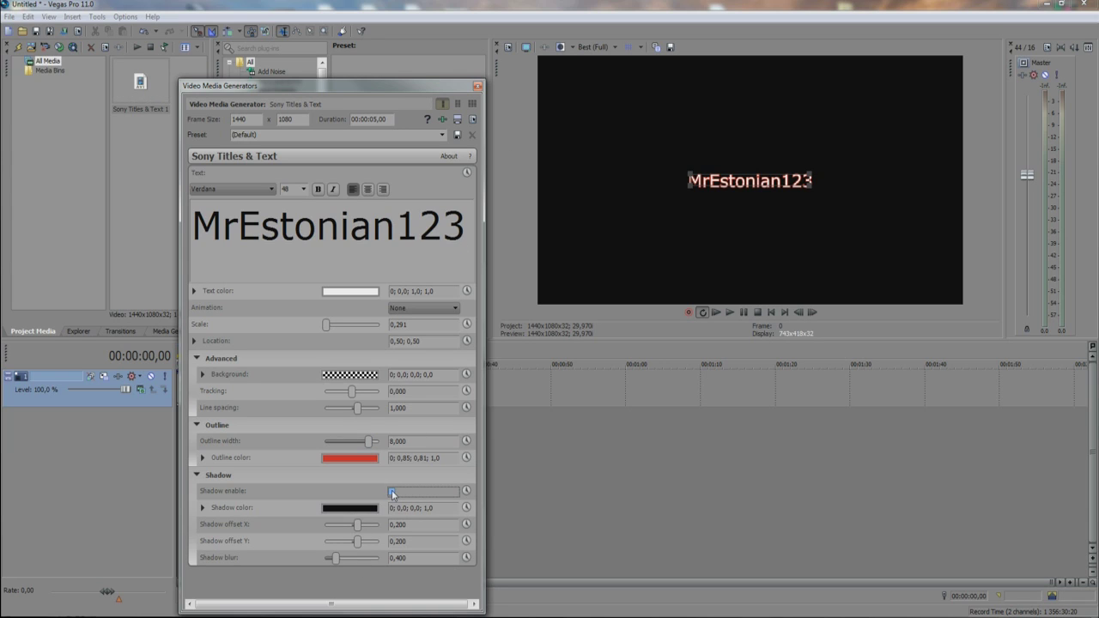
Close the title generator and apply the 1.85:1 Academy aspect ratio preset in the title event's Pan/Crop settings
left_click(478, 86)
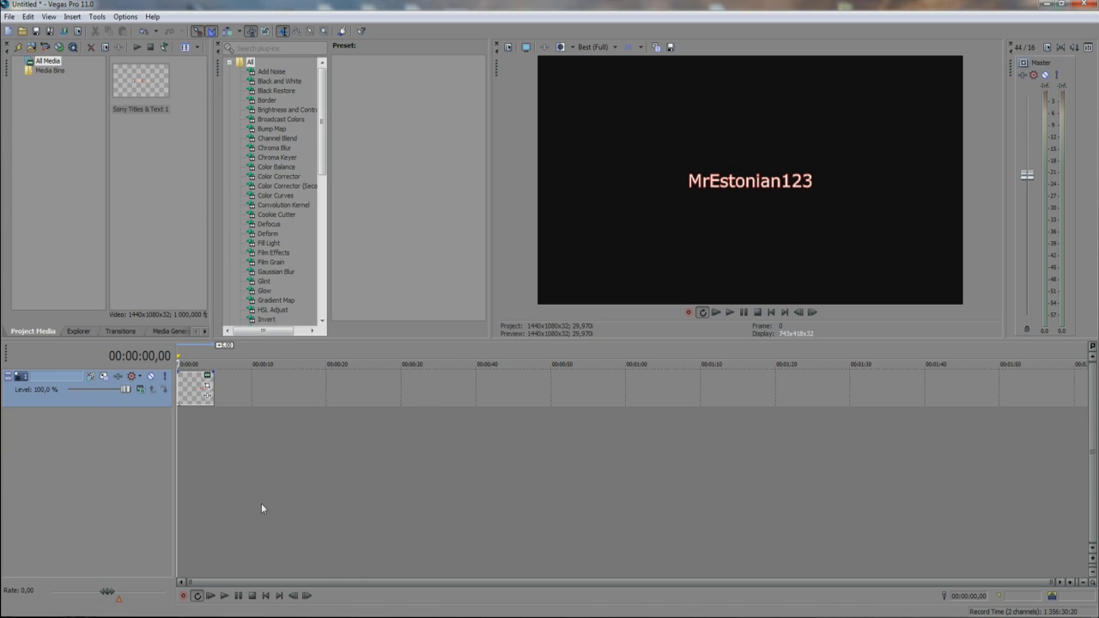
left_click(207, 376)
mouse_move(363, 365)
left_mouse_down()
mouse_move(313, 365)
mouse_move(356, 368)
left_mouse_up()
left_click(475, 161)
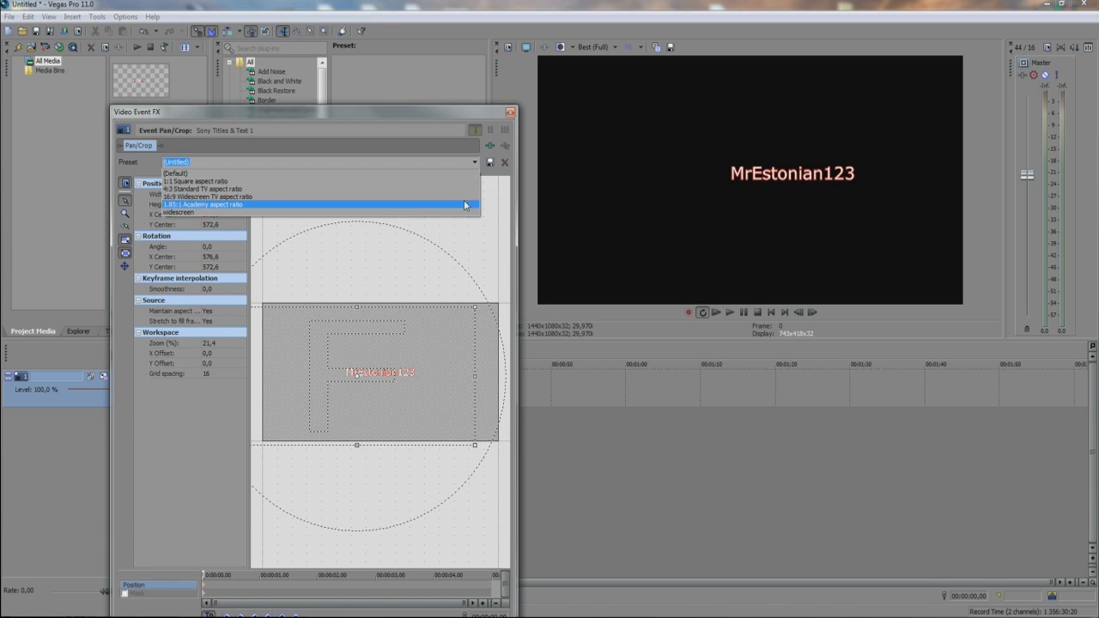
left_click(463, 206)
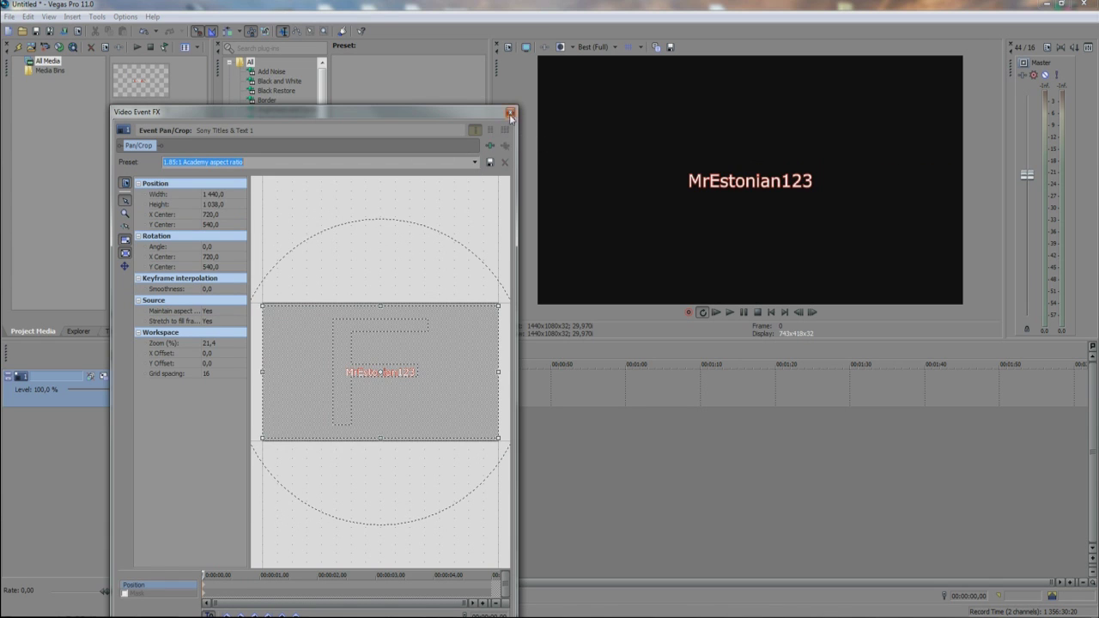
left_click(510, 113)
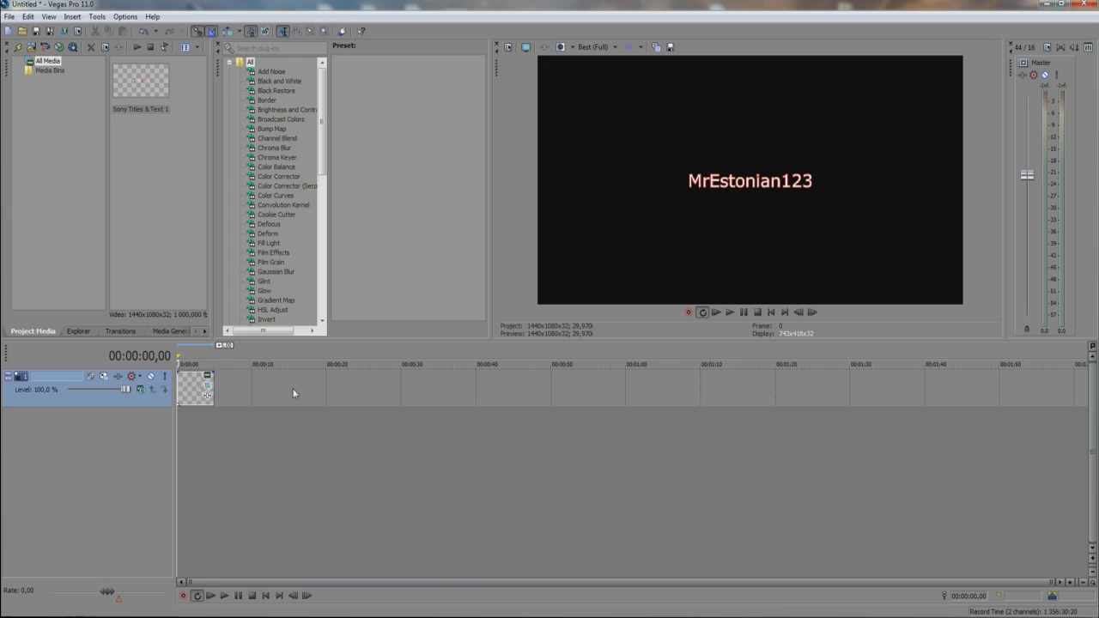
Set the video track's compositing mode to 3D Source Alpha and open its Track Motion settings
left_click(141, 389)
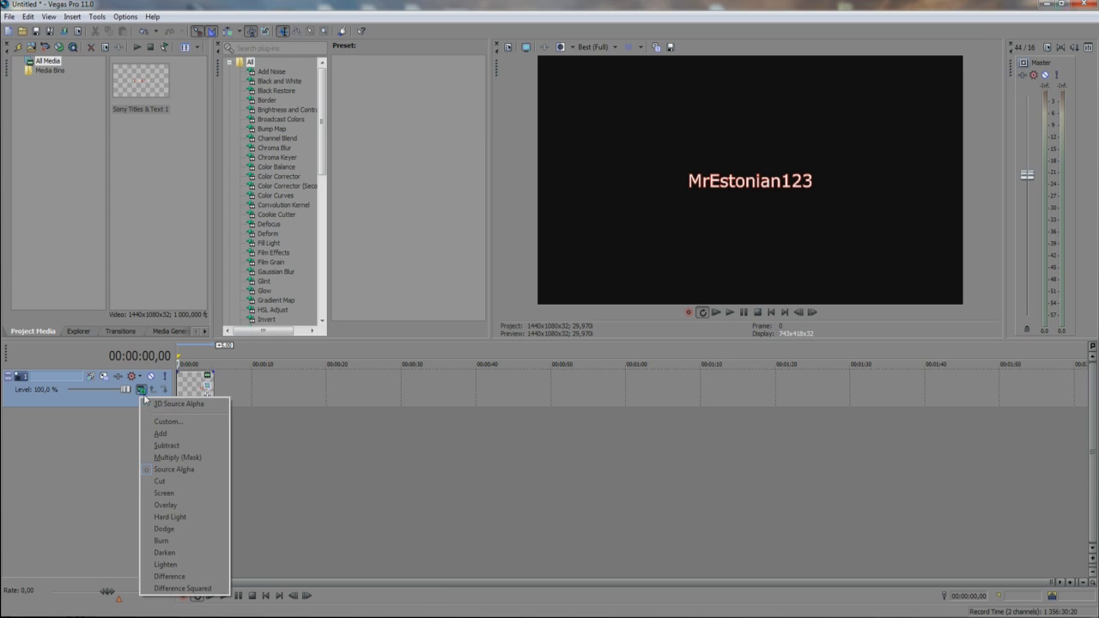
left_click(168, 405)
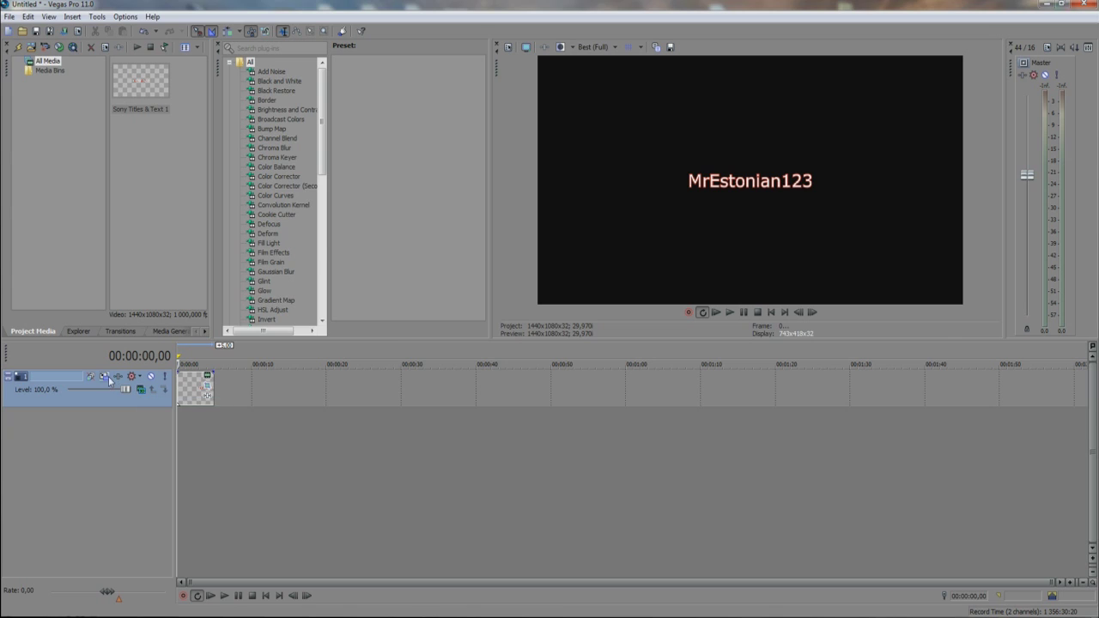
left_click(105, 378)
Try adjusting the track's Y orientation in Track Motion at the start of the timeline
left_click_drag(627, 314, 516, 240)
left_click(205, 370)
mouse_move(236, 370)
left_mouse_down()
mouse_move(236, 323)
mouse_move(236, 378)
left_mouse_up()
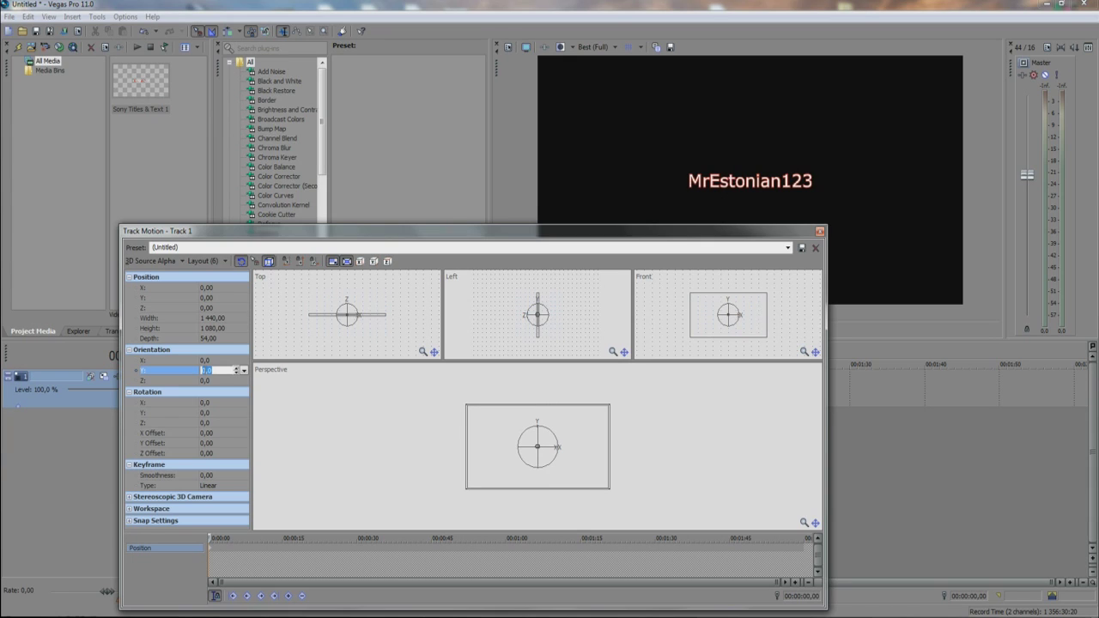
left_click(409, 542)
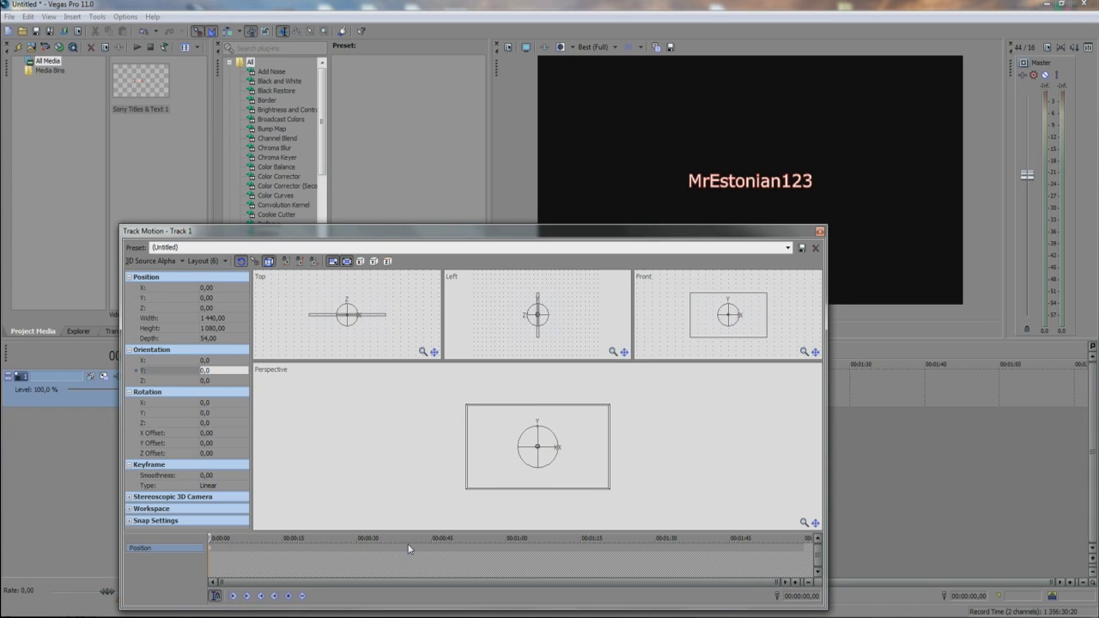
left_click(213, 549)
Move the Track Motion window off the main timeline, play the title event through, and return the playhead to the start
left_click_drag(197, 231, 545, 211)
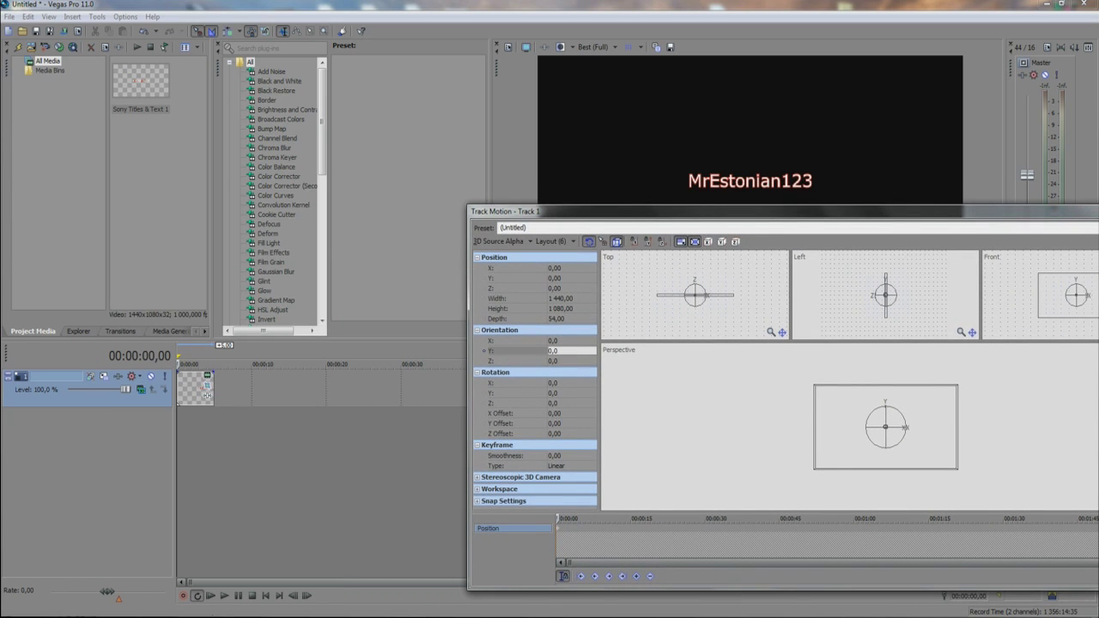
left_click(210, 596)
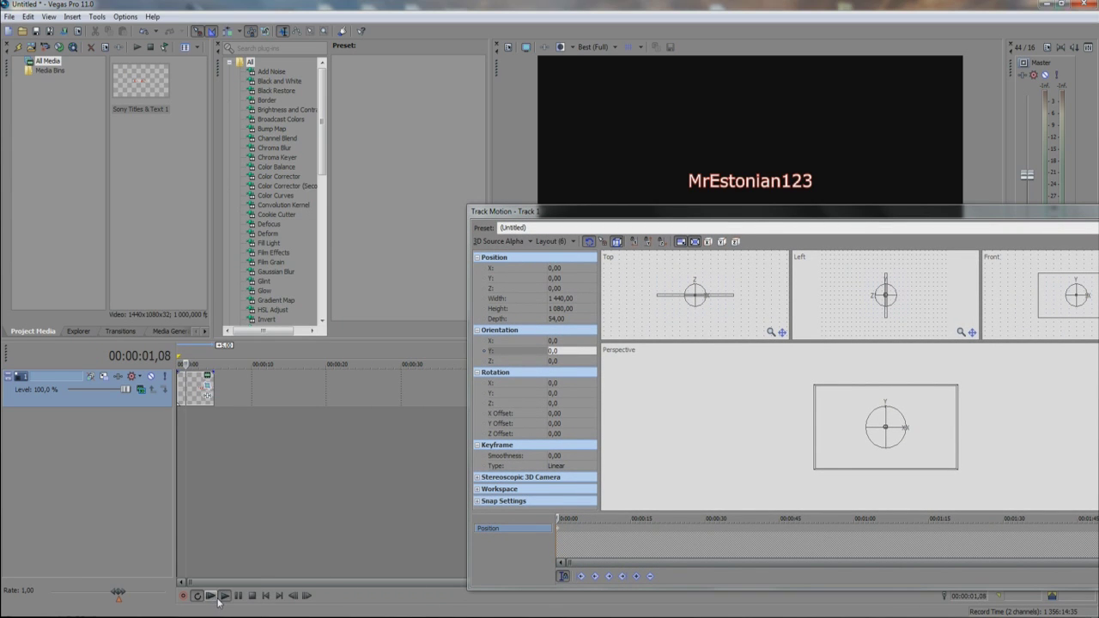
scroll(269, 469, "up", 3)
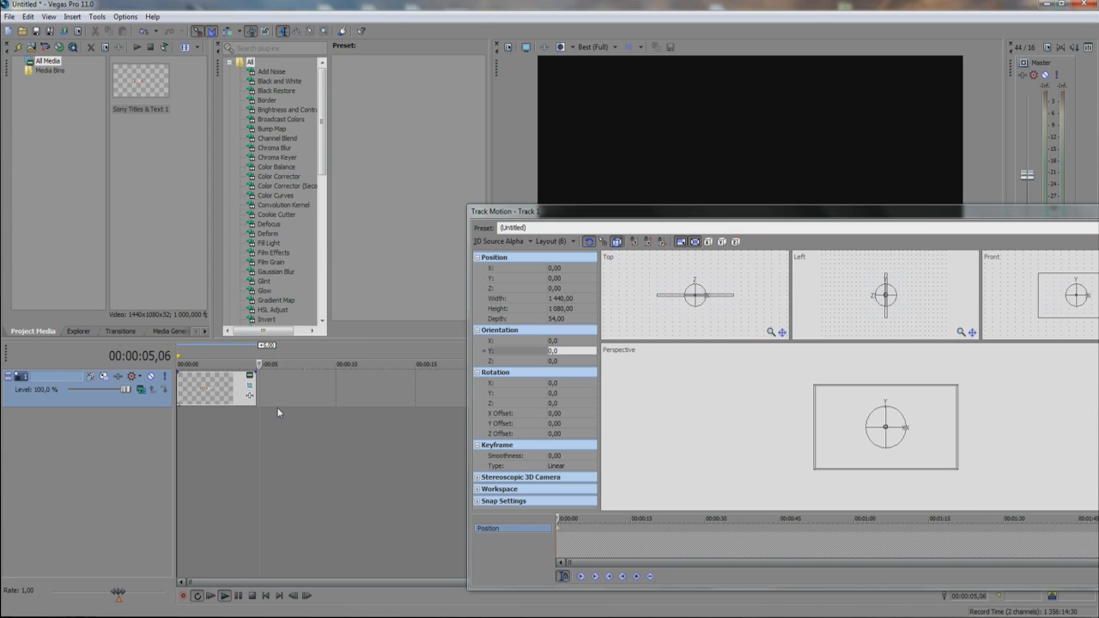
left_click(238, 596)
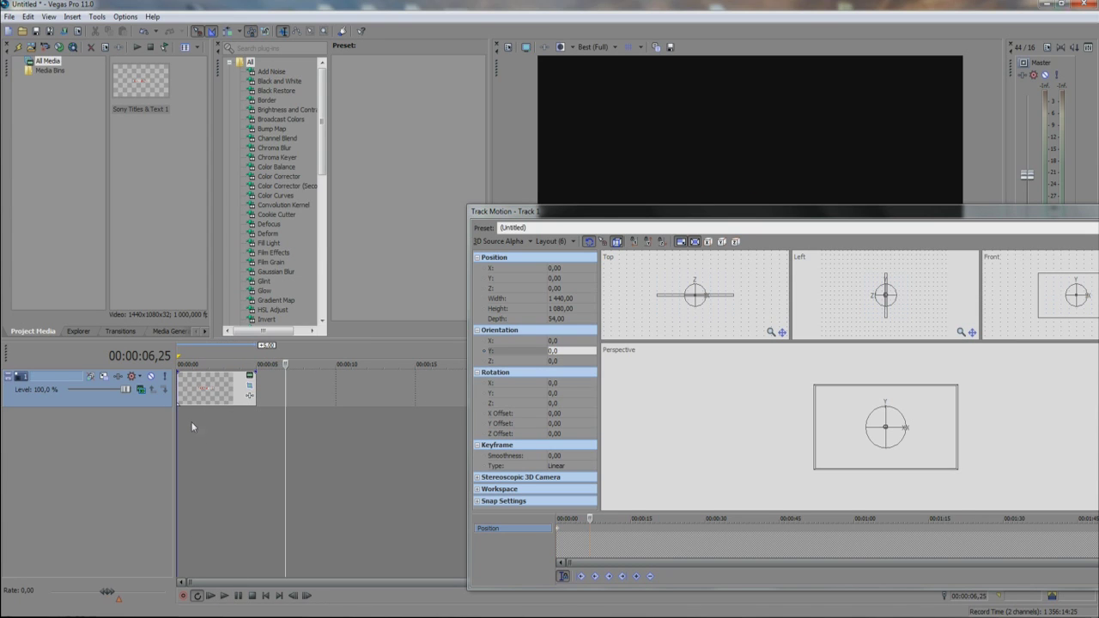
left_click(178, 399)
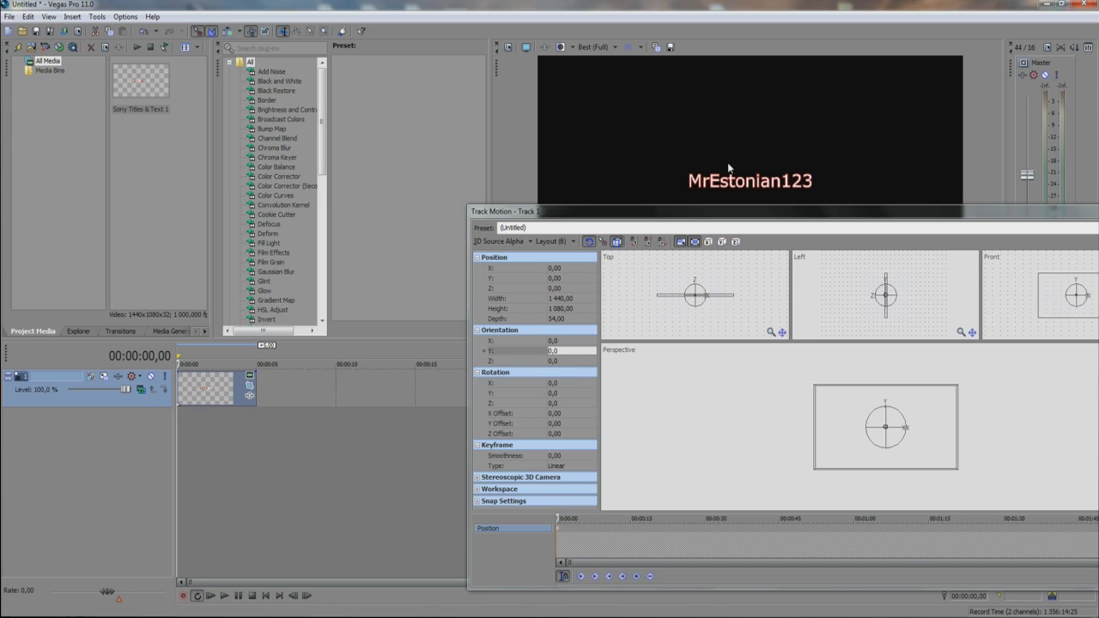
Add a position keyframe at 00:00:02,14 on the Track Motion timeline
scroll(620, 531, "up", 6)
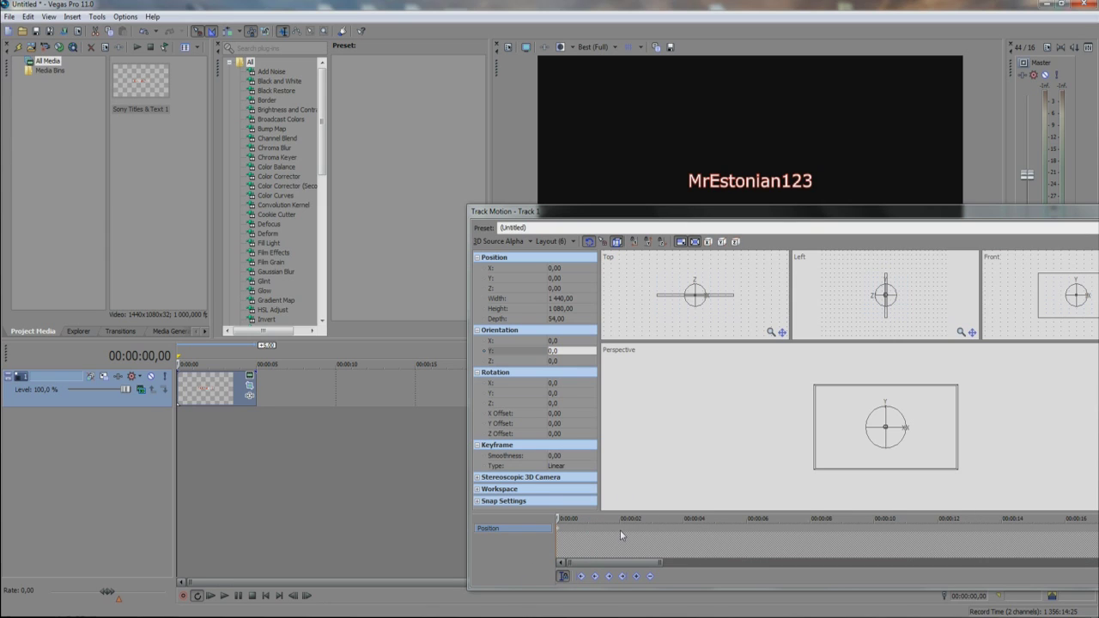
left_click(620, 532)
scroll(648, 529, "up", 2)
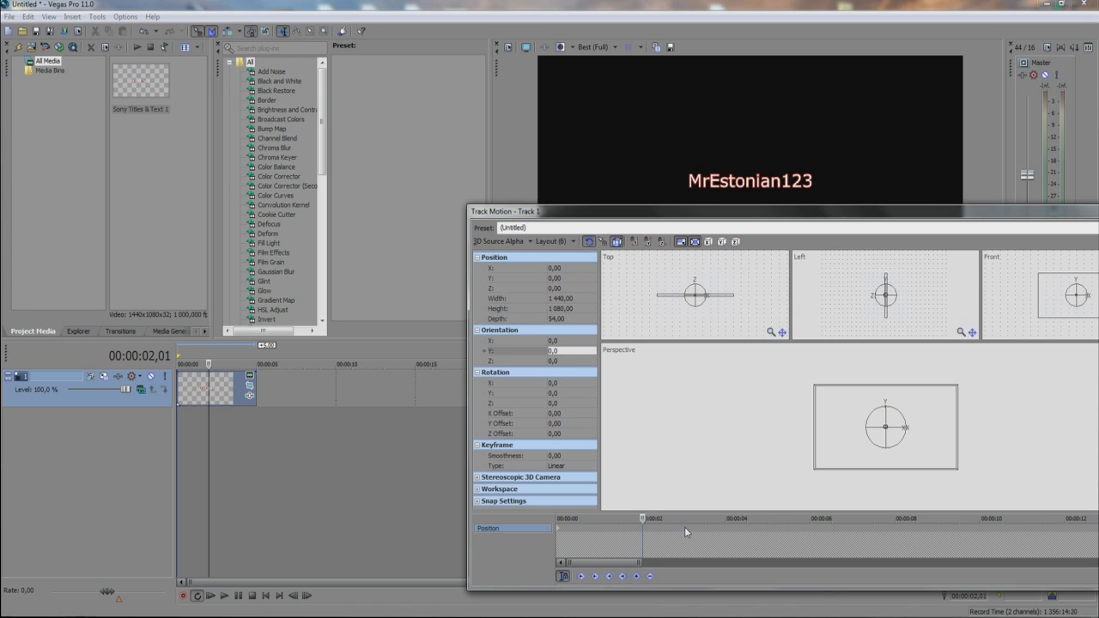
left_click(683, 526)
left_click(660, 529)
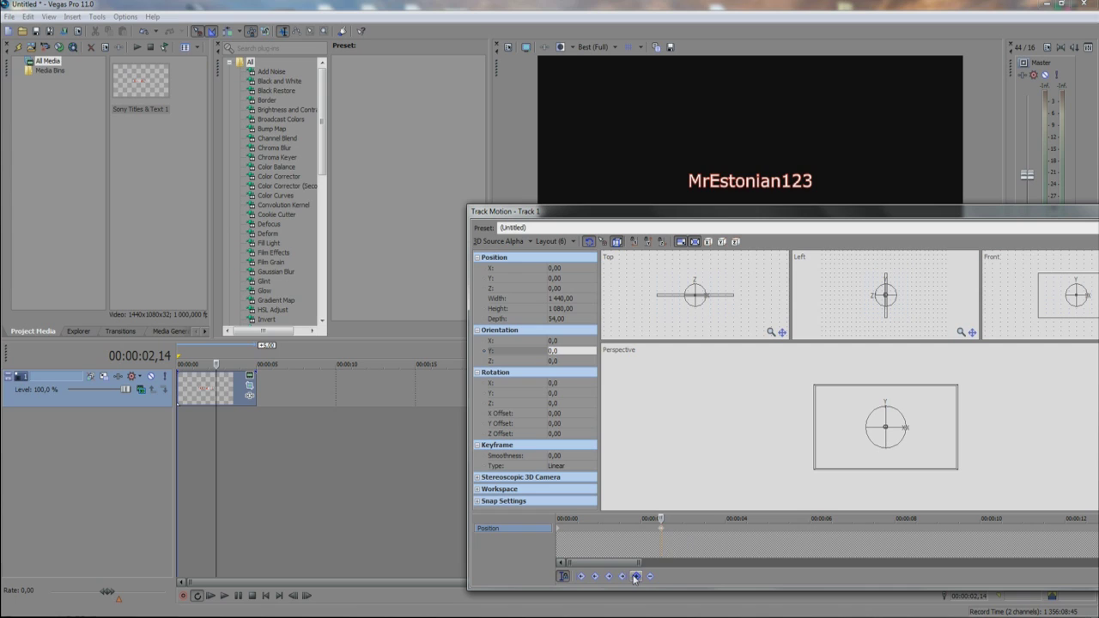
Set the track's Y orientation to -43 at the 00:00:02,14 keyframe
left_click(563, 352)
scroll(560, 360, "up", 15)
scroll(559, 364, "down", 13)
scroll(227, 464, "up", 20)
scroll(228, 461, "down", 4)
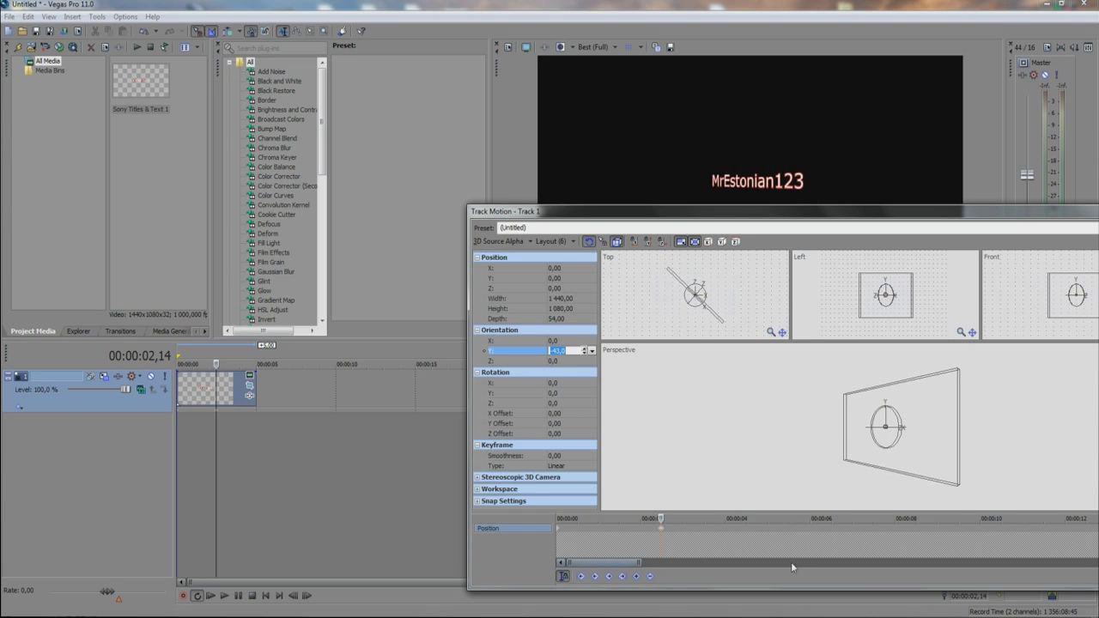
Keyframe the track's Y orientation to about 41 at 00:00:04,26 and close Track Motion
left_click(752, 532)
mouse_move(752, 532)
left_mouse_down()
mouse_move(790, 528)
mouse_move(763, 527)
left_mouse_up()
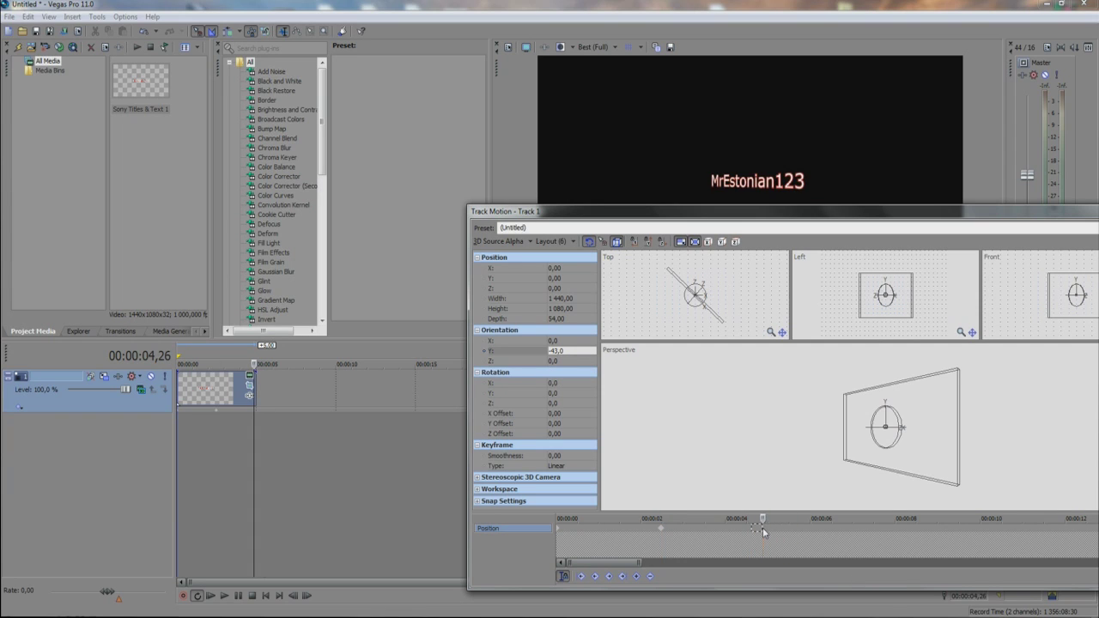
left_click(556, 350)
scroll(560, 366, "down", 9)
scroll(560, 366, "up", 10)
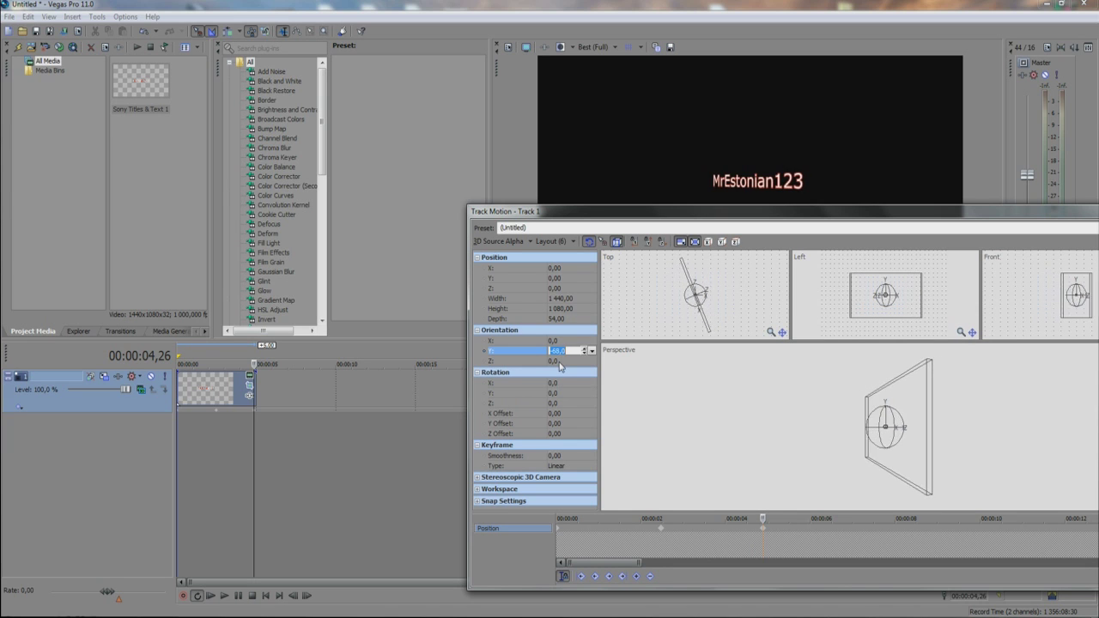
scroll(560, 367, "up", 10)
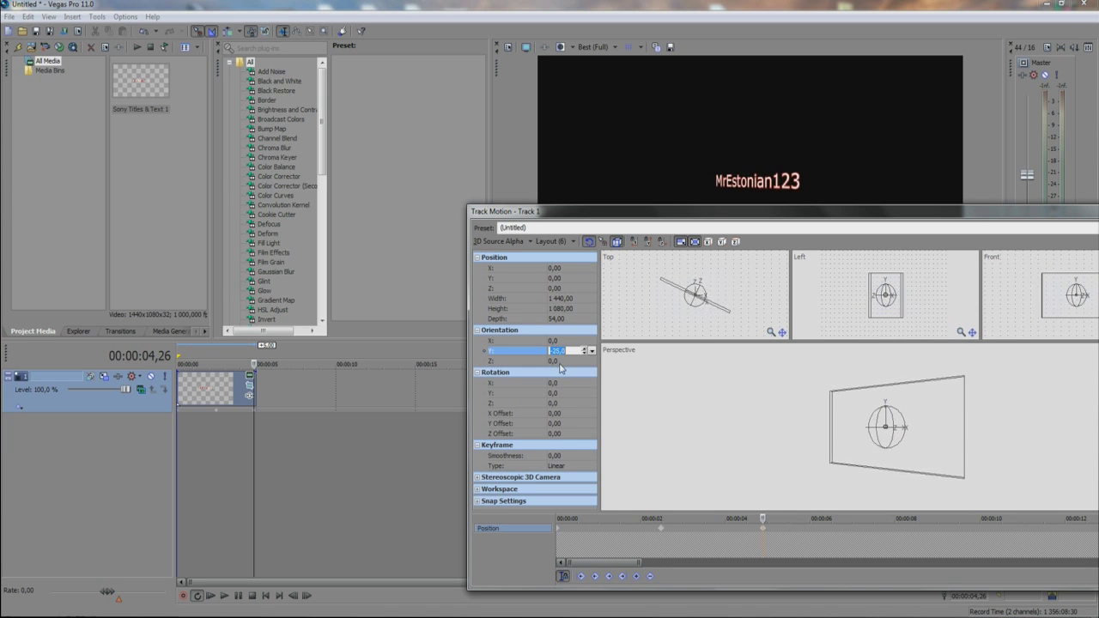
scroll(560, 367, "up", 10)
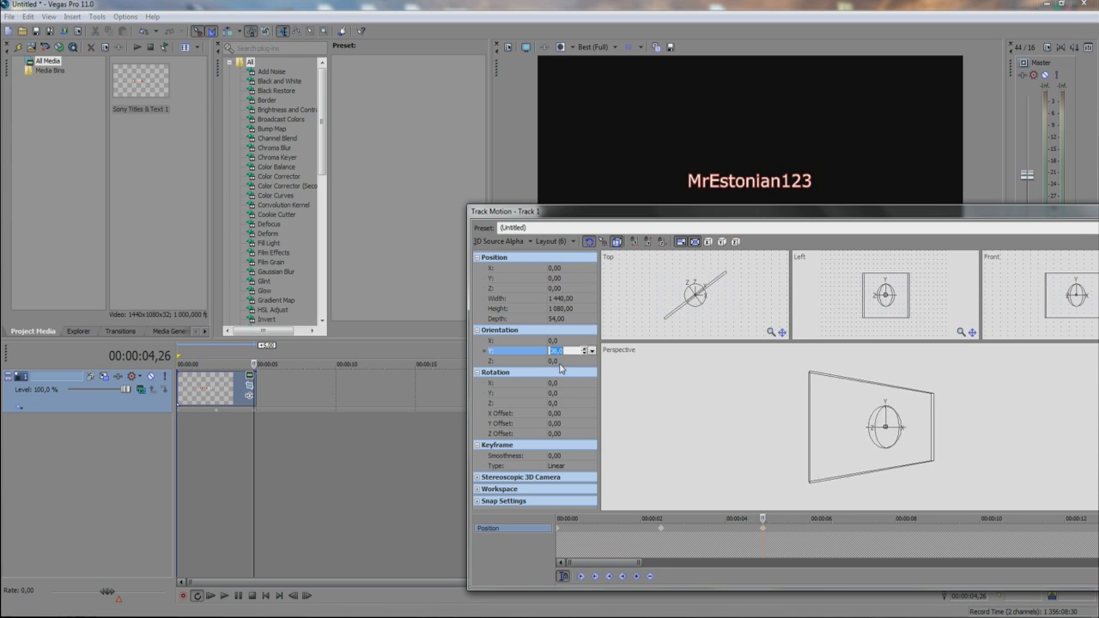
scroll(560, 368, "down", 10)
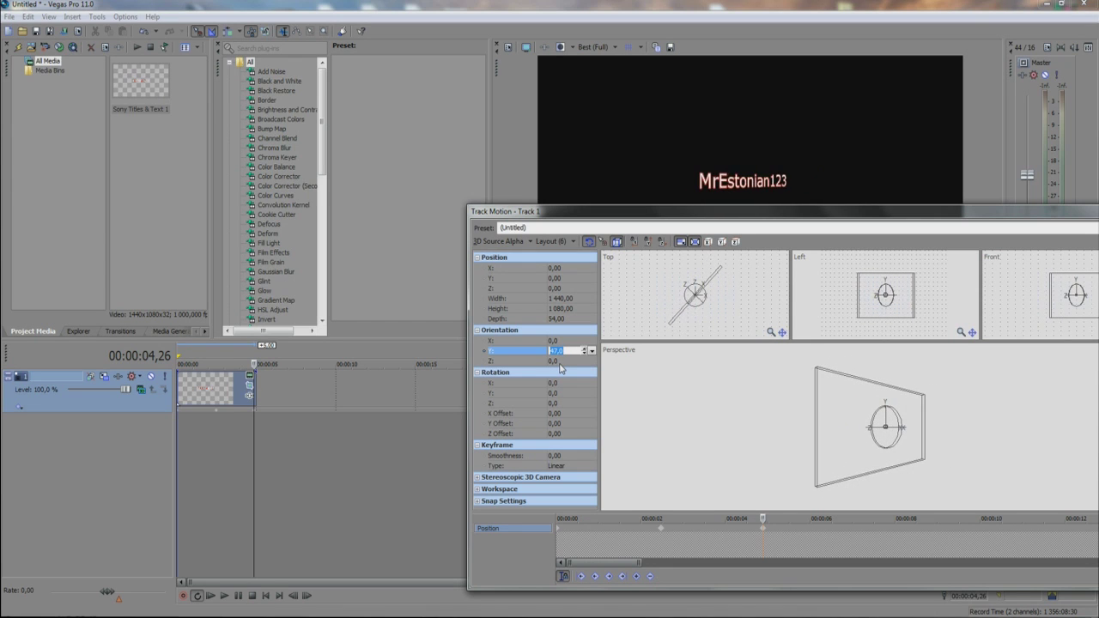
scroll(560, 368, "down", 8)
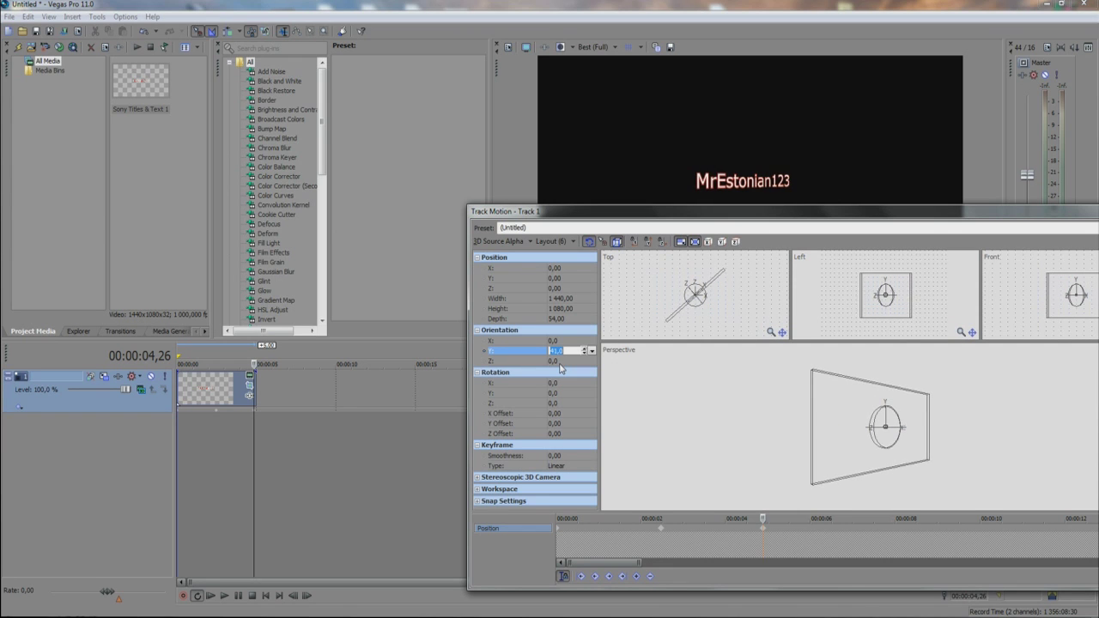
left_click_drag(889, 215, 627, 244)
left_click(905, 243)
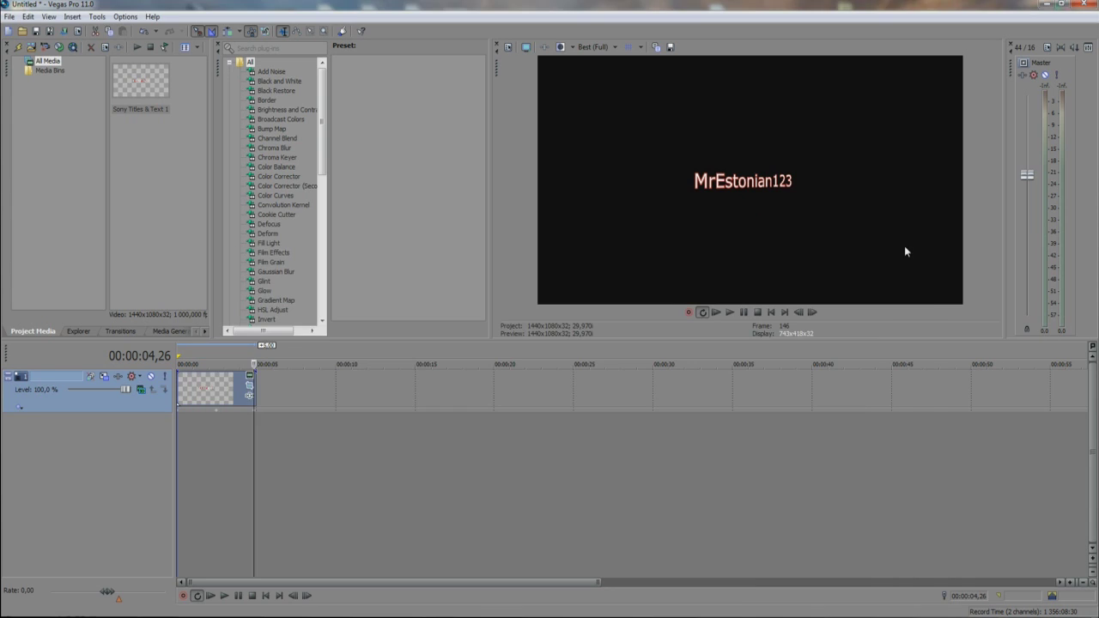
Tighten the title event's Pan/Crop frame at 00:00:04,26 to about 896.7 by 646.3, keeping it centred
left_click(249, 389)
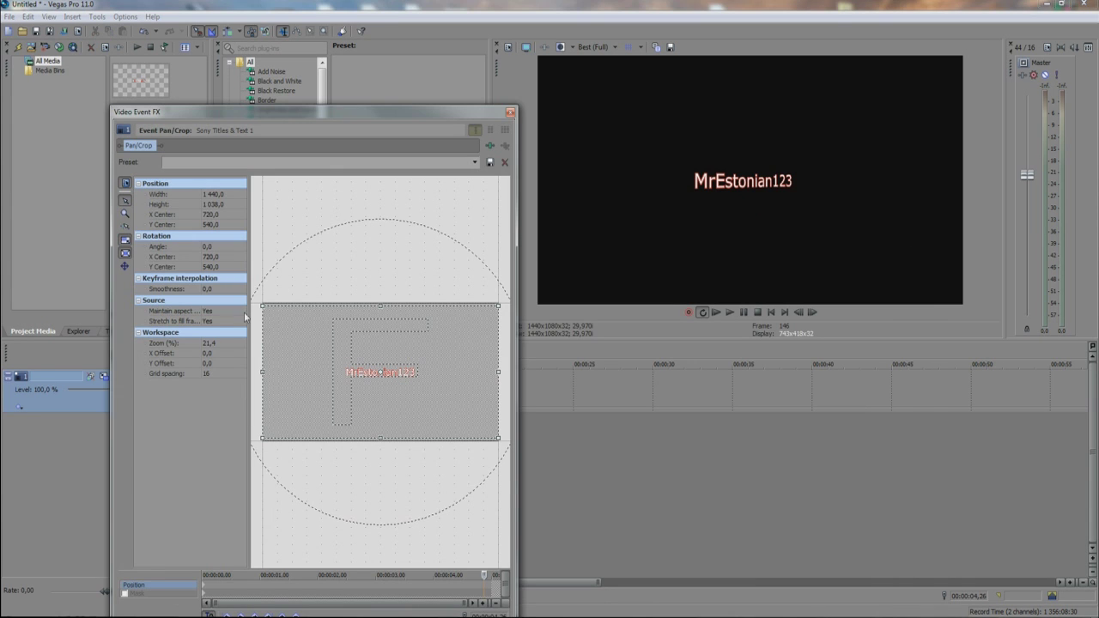
left_click_drag(261, 307, 283, 318)
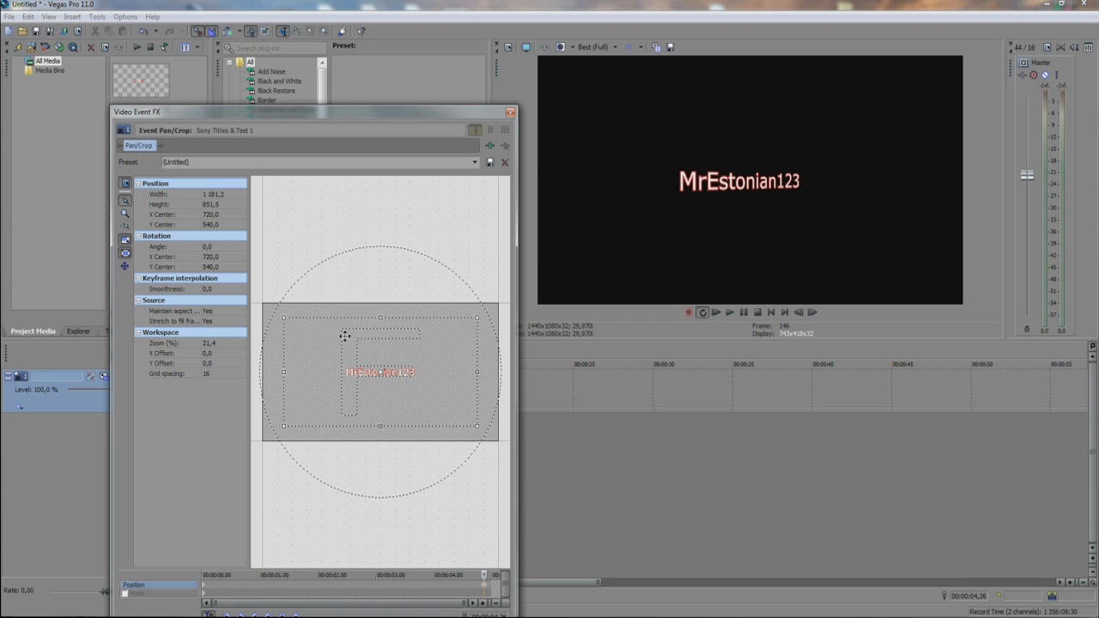
left_click_drag(282, 317, 308, 331)
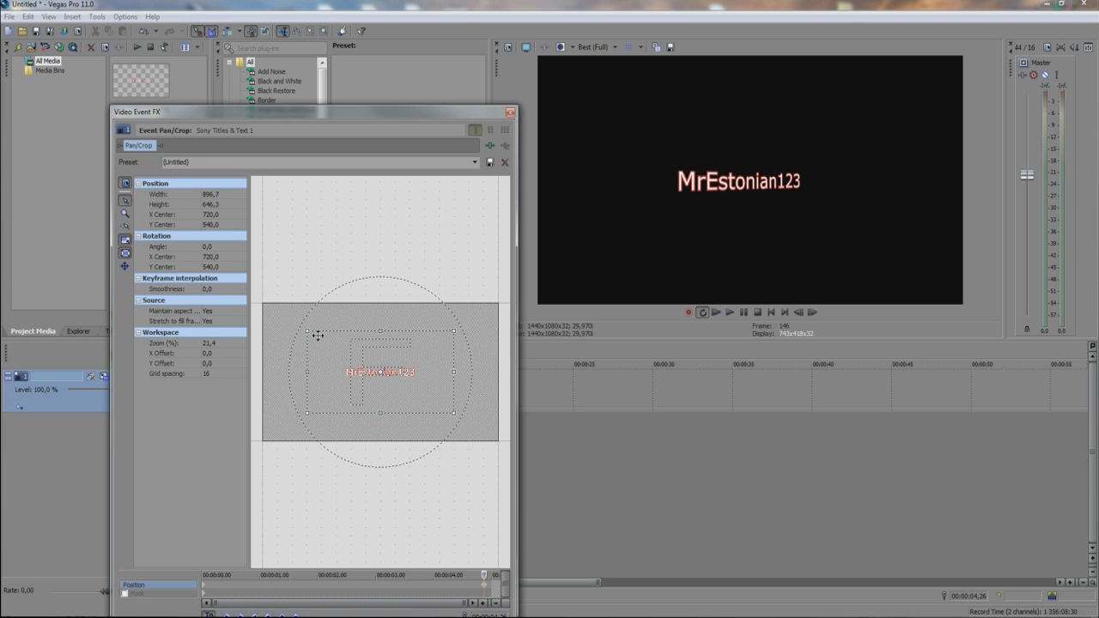
Close the Pan/Crop window, set the preview quality to Good (Auto), and play the title animation
left_click(510, 111)
left_click(613, 47)
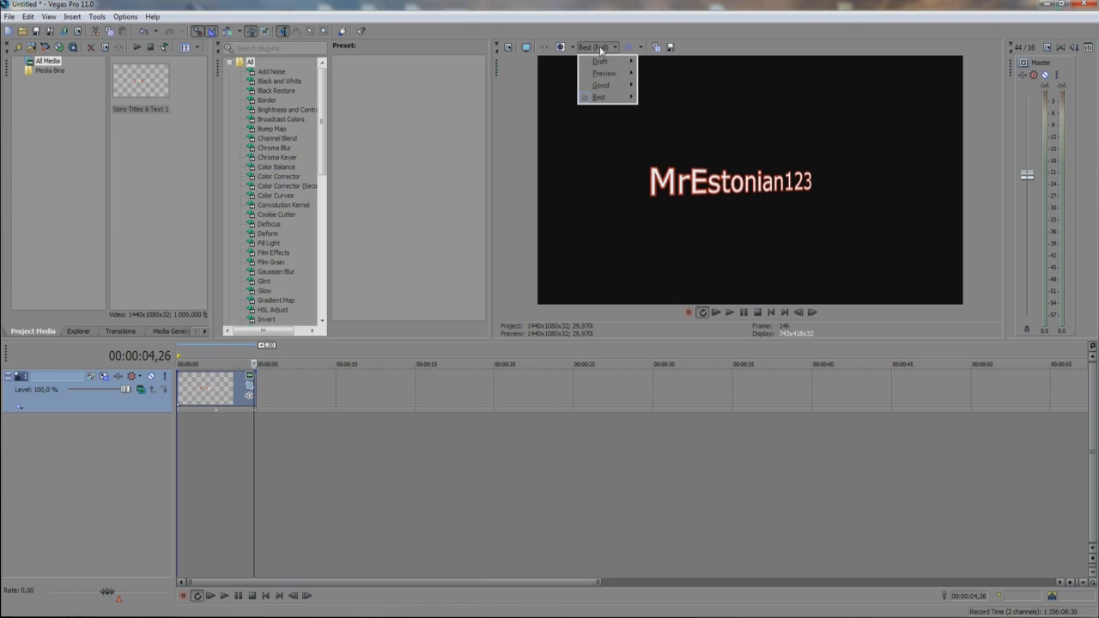
mouse_move(614, 73)
left_click(657, 74)
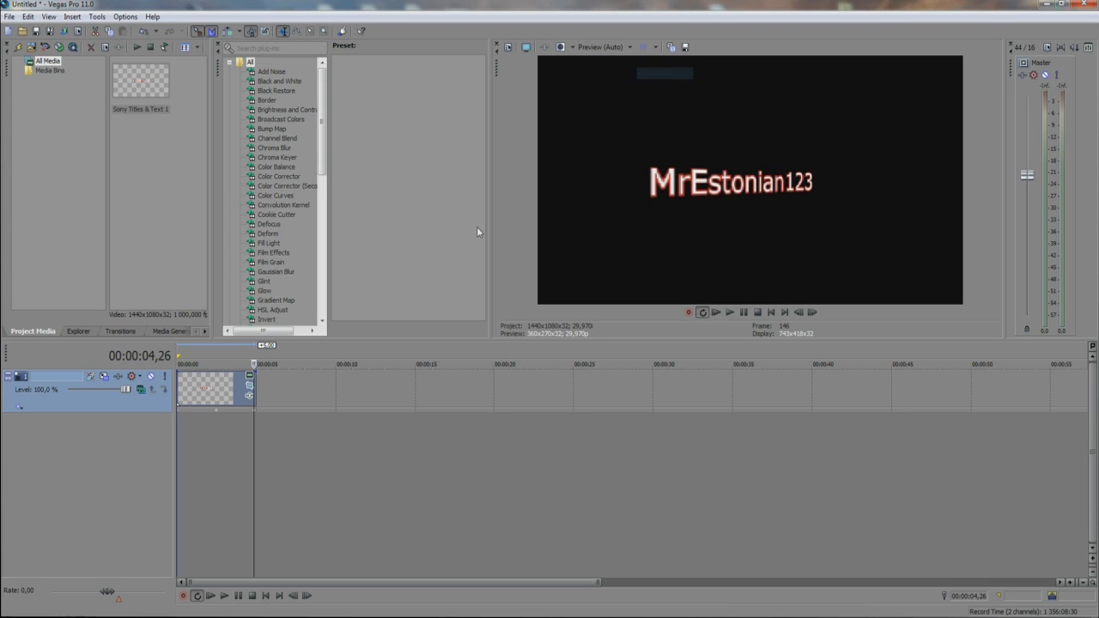
left_click(215, 601)
left_click(613, 47)
mouse_move(609, 84)
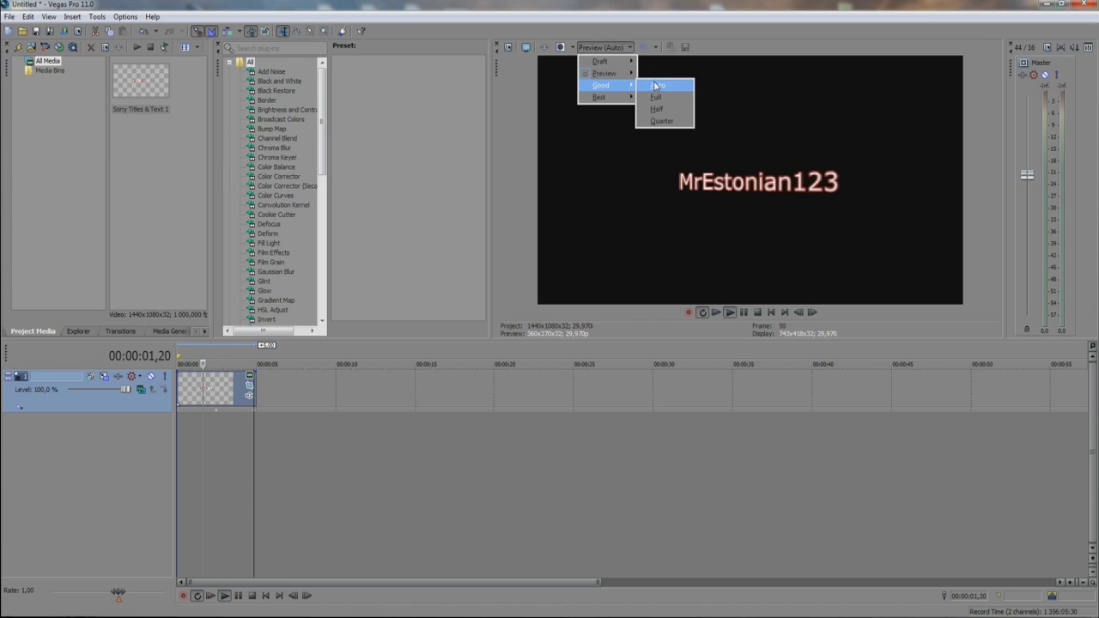
left_click(654, 81)
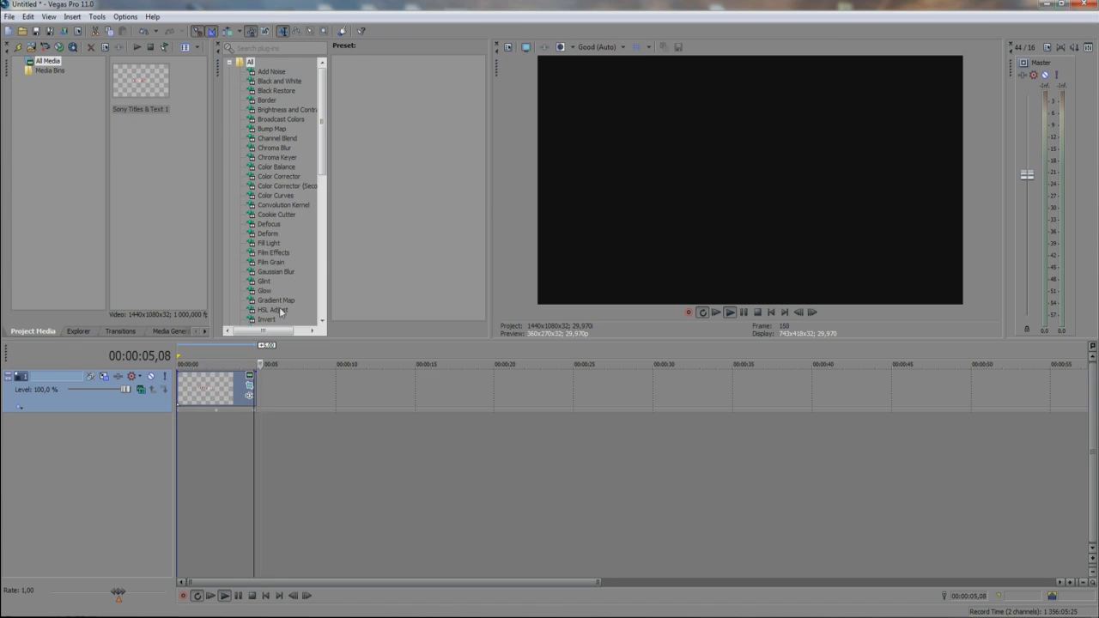
Add Gaussian Blur to the title event and set its horizontal and vertical ranges to 0
left_click(212, 429)
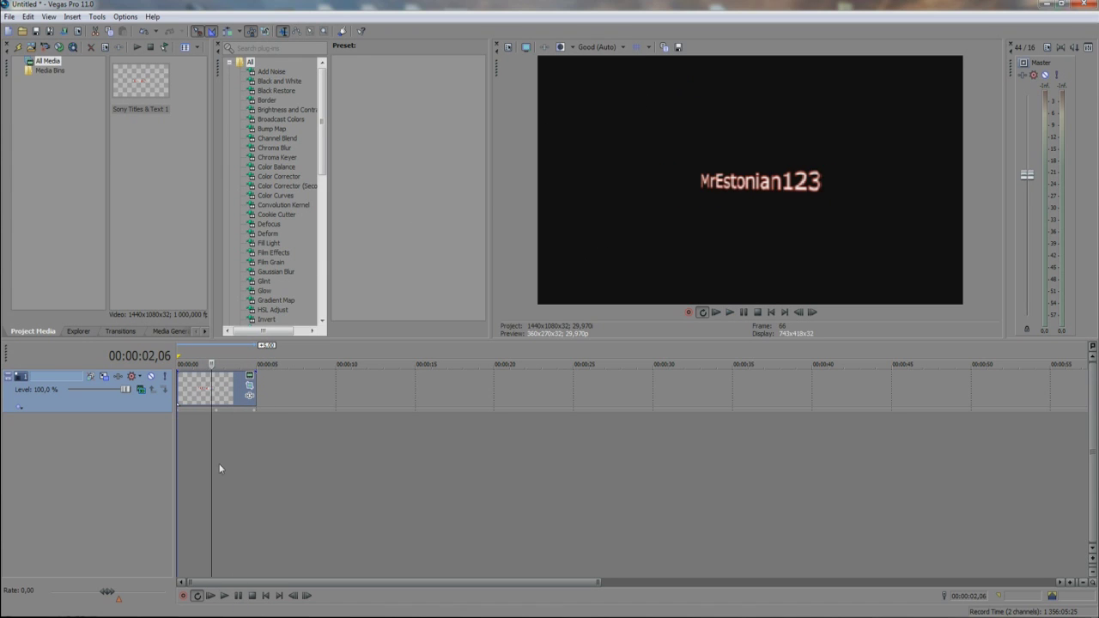
left_click(199, 391)
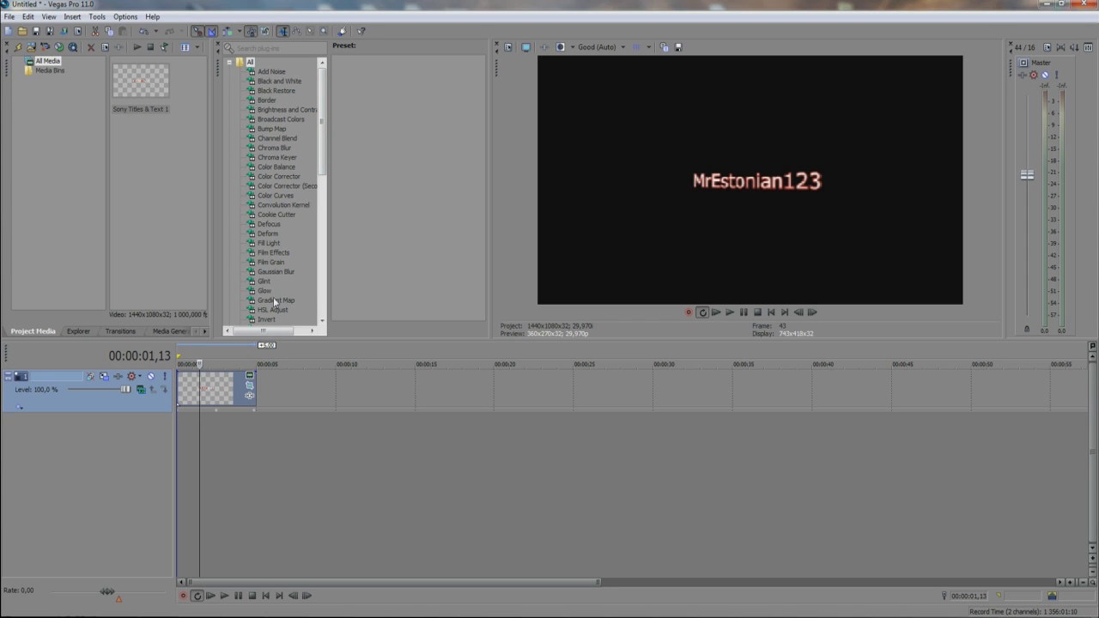
left_click_drag(230, 387, 230, 387)
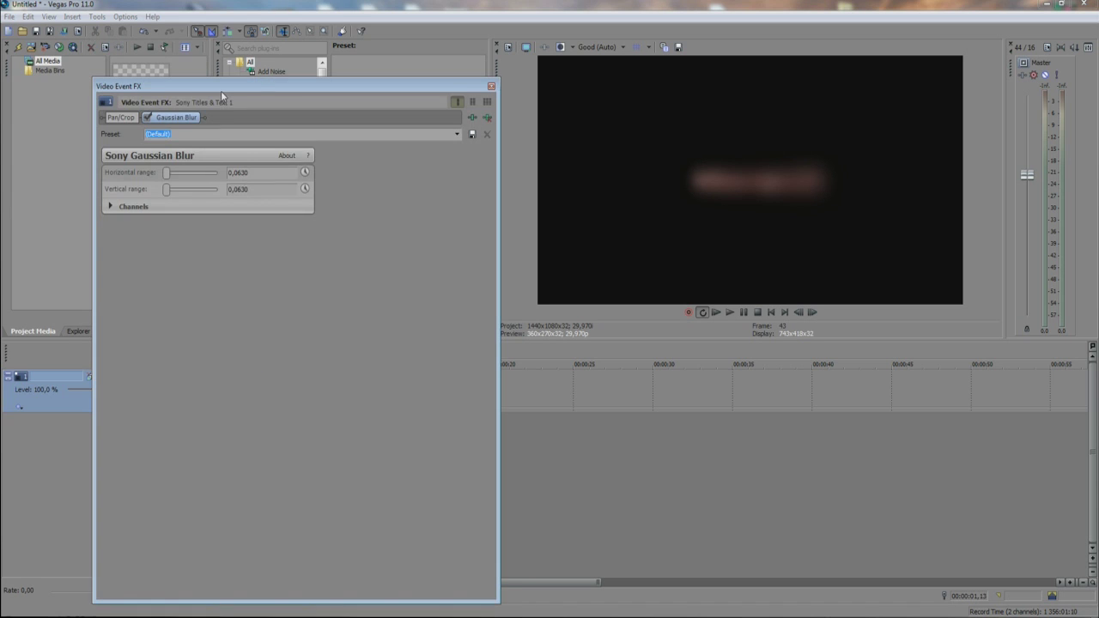
left_click_drag(256, 82, 223, 178)
left_click_drag(168, 264, 112, 304)
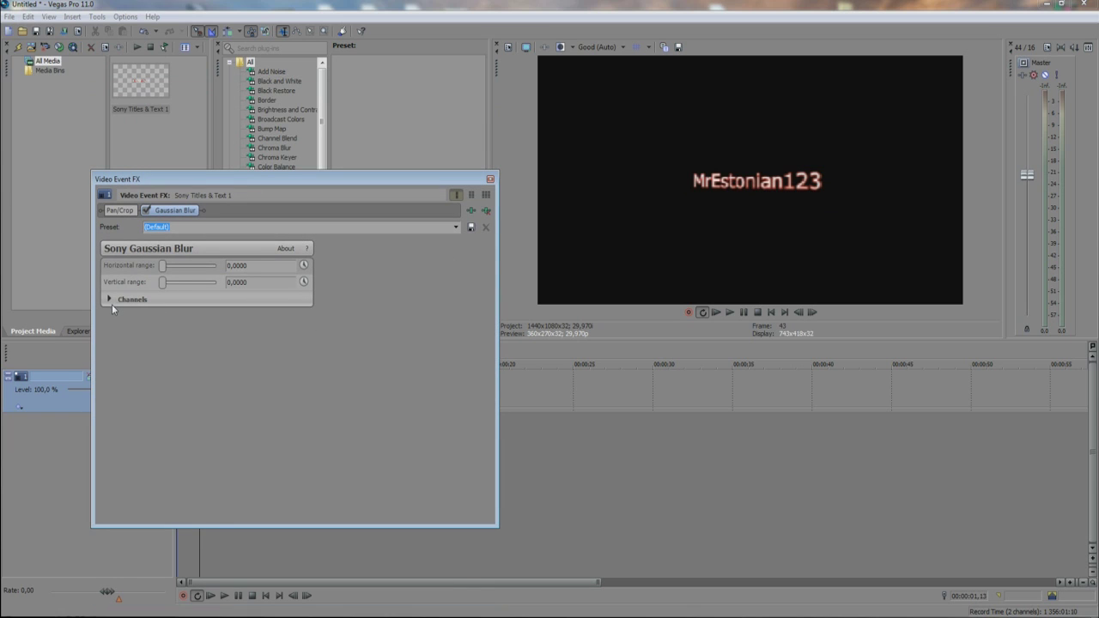
Enable keyframing for the blur's horizontal and vertical ranges and place a horizontal-range keyframe at about 00:00:04,14
left_click(303, 265)
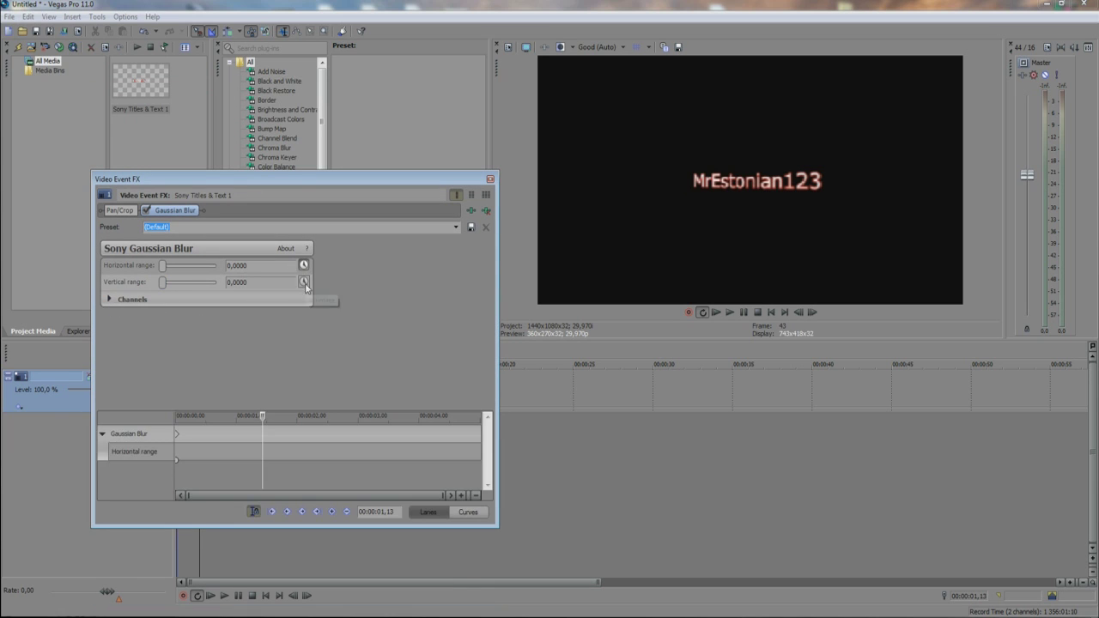
left_click(472, 460)
left_click(458, 461)
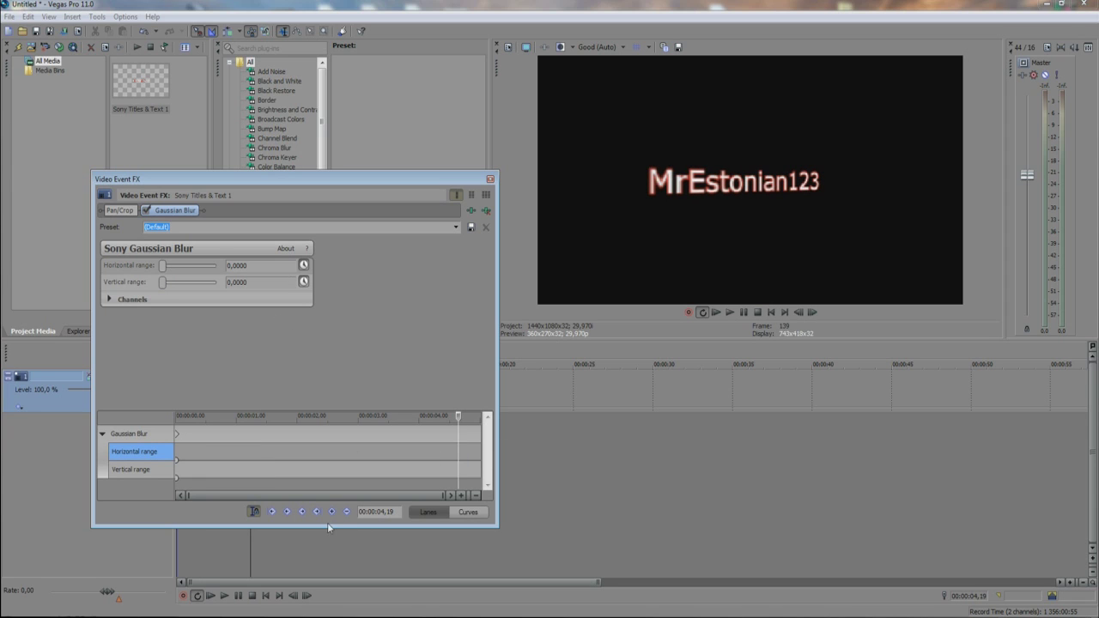
left_click(331, 512)
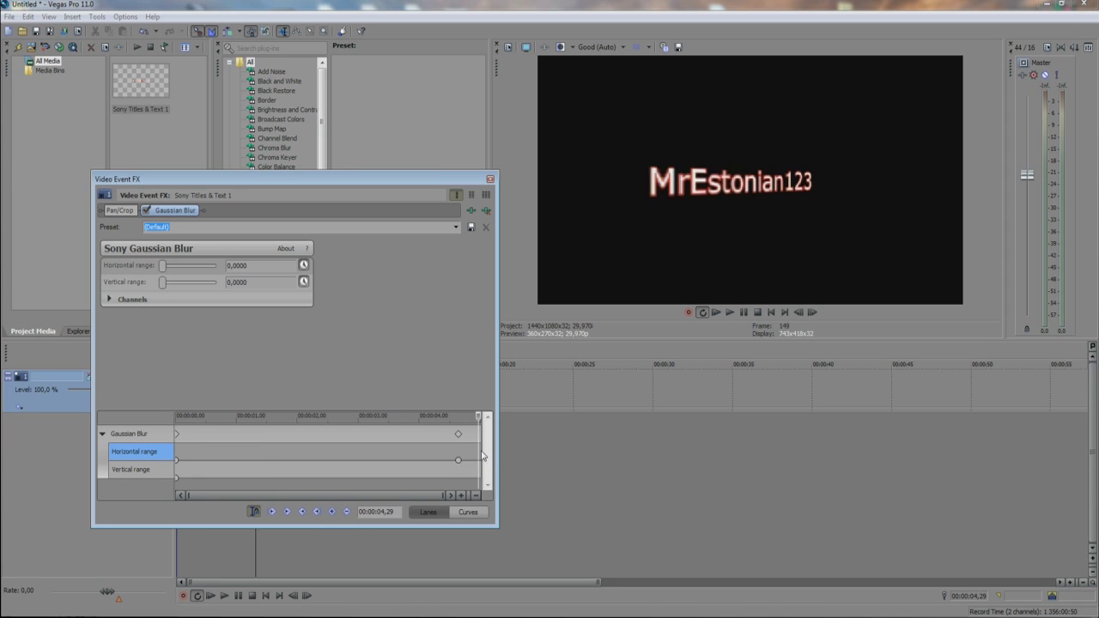
left_click(484, 418)
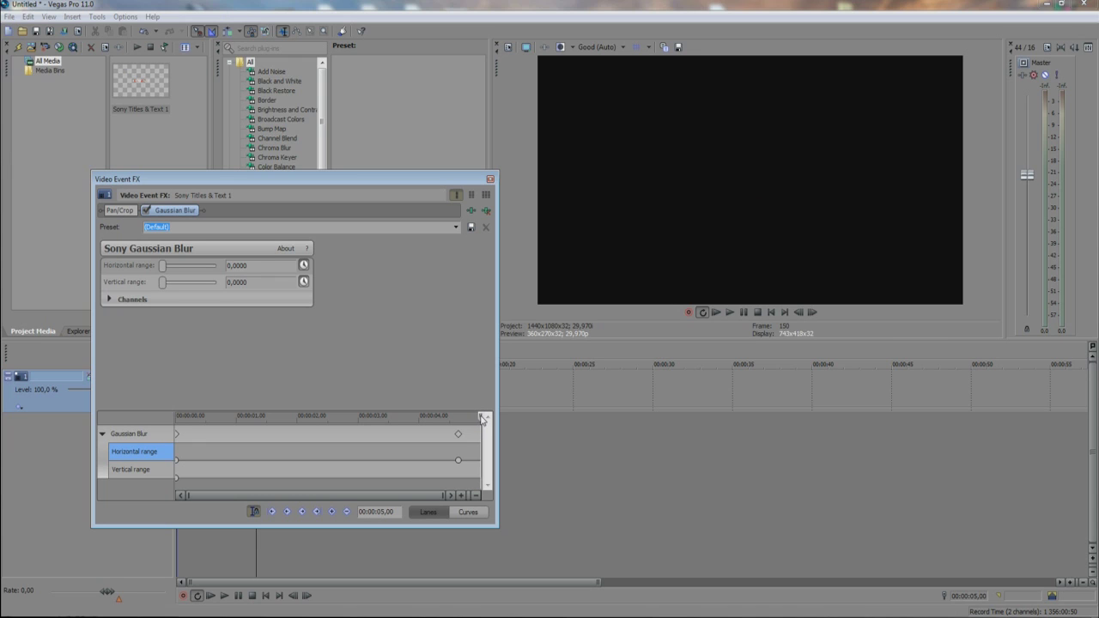
left_click_drag(462, 435, 448, 436)
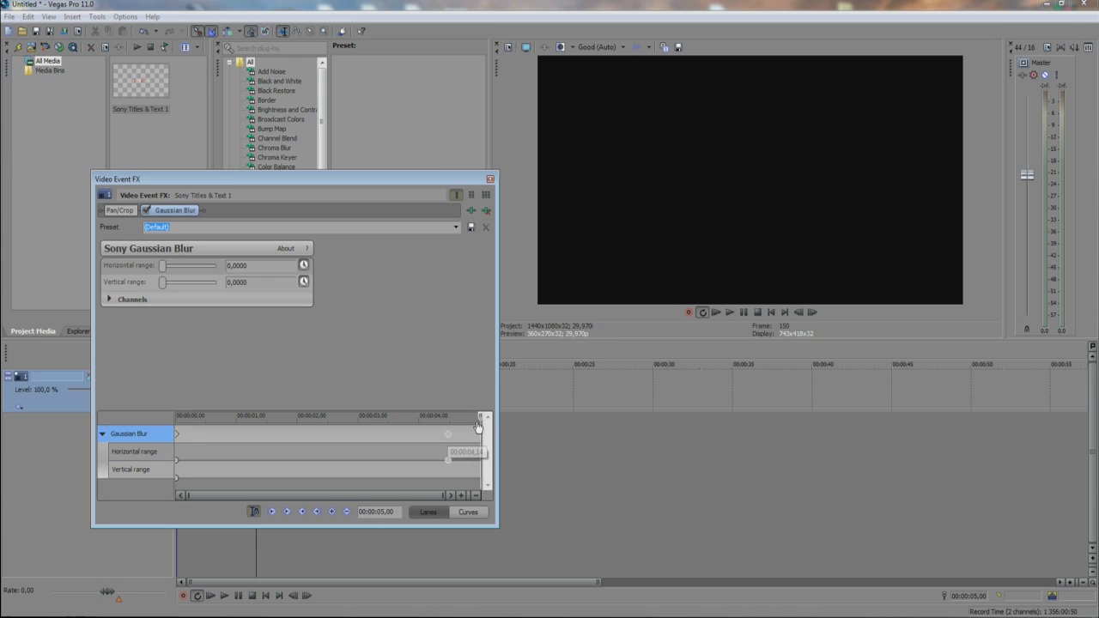
Keyframe the Gaussian Blur at 00:00:04,29 with about 0,0211 horizontal and 0,0632 vertical range, and close the effect window
left_click(480, 418)
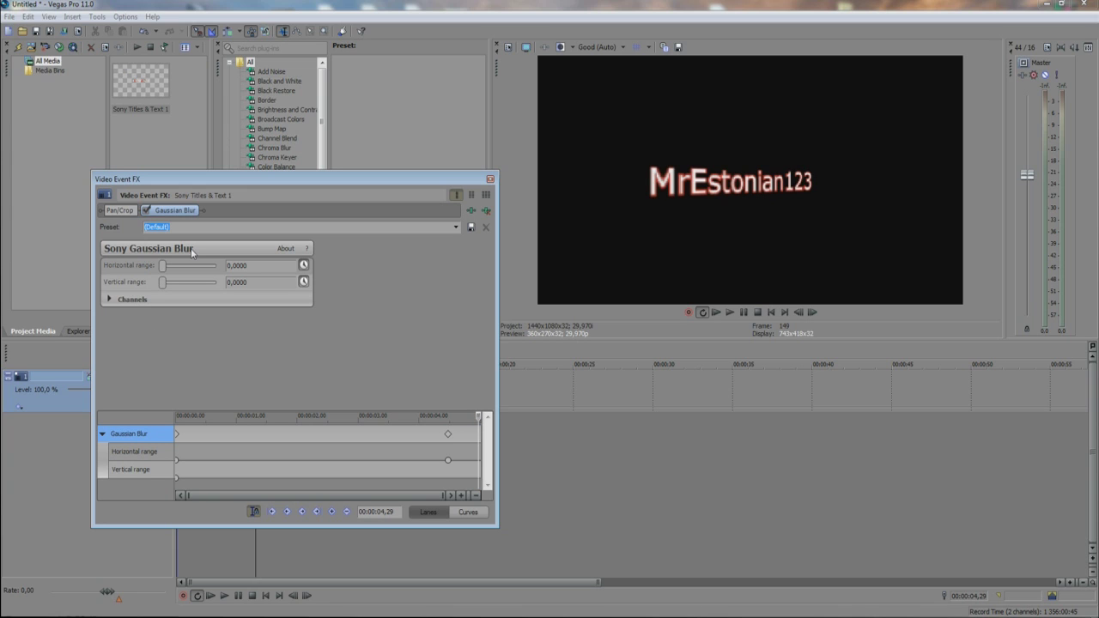
left_click_drag(165, 266, 165, 288)
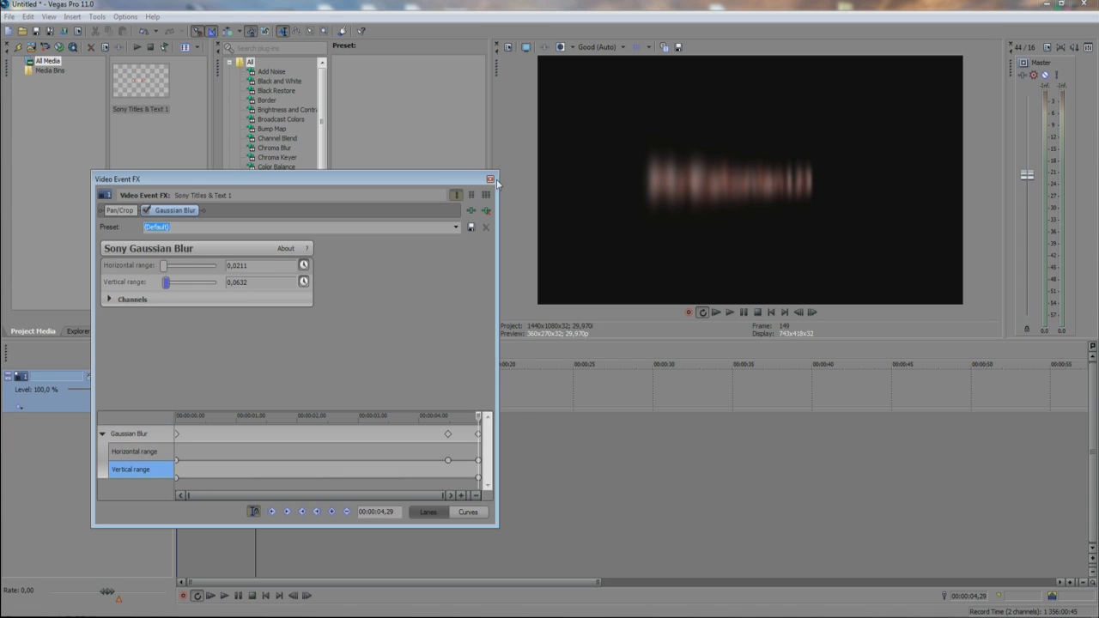
left_click(489, 180)
Play back the blurred title animation and pause it at about 00:00:02,15
left_click(204, 425)
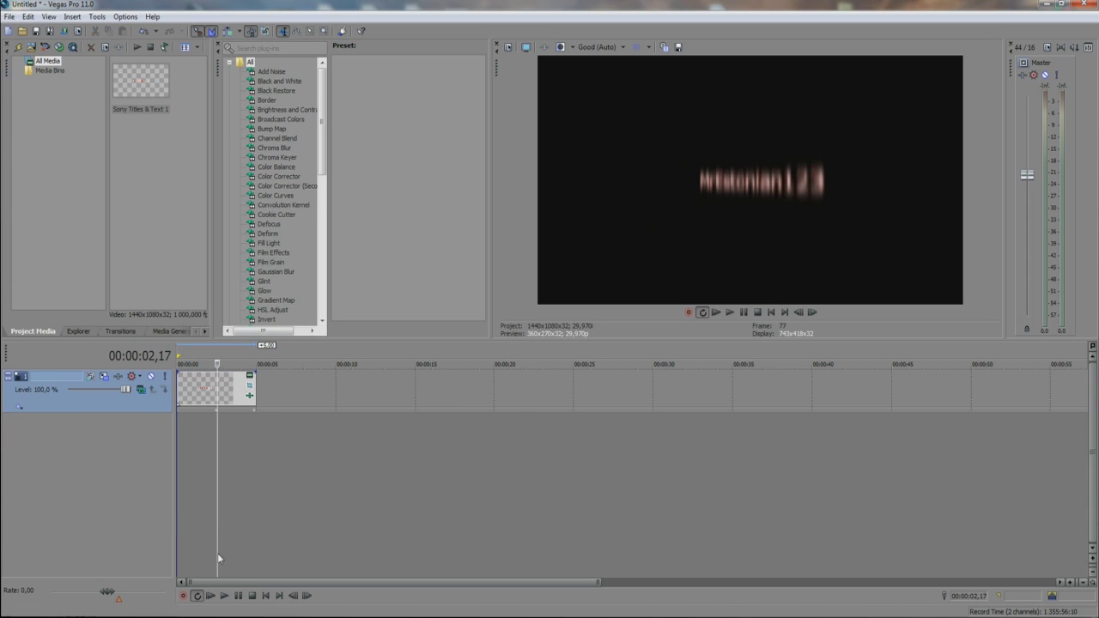
left_click(224, 596)
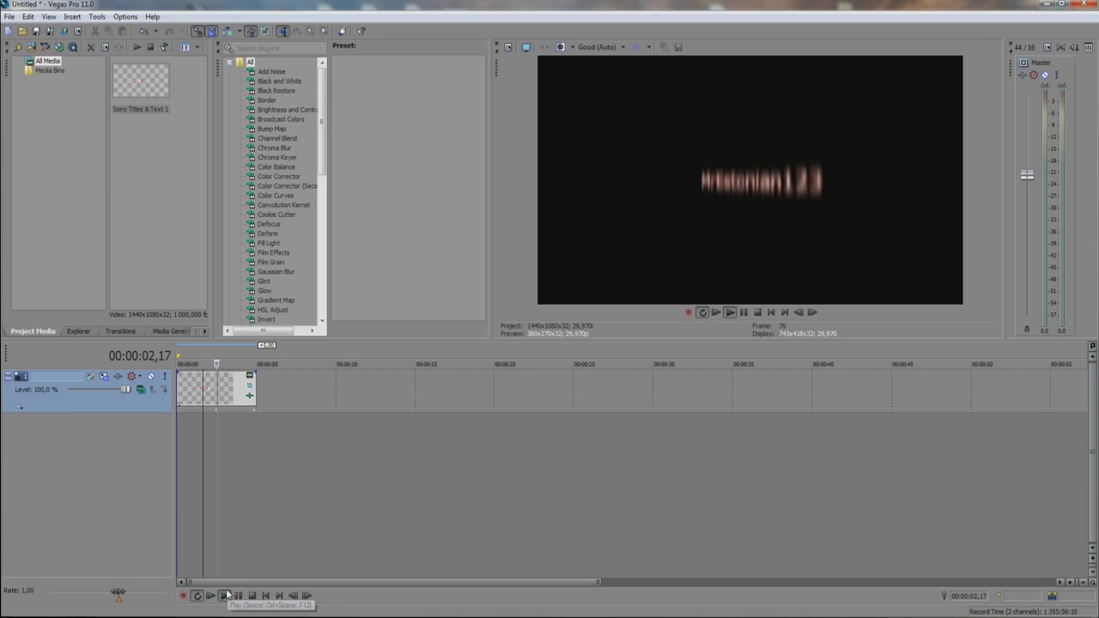
left_click(235, 597)
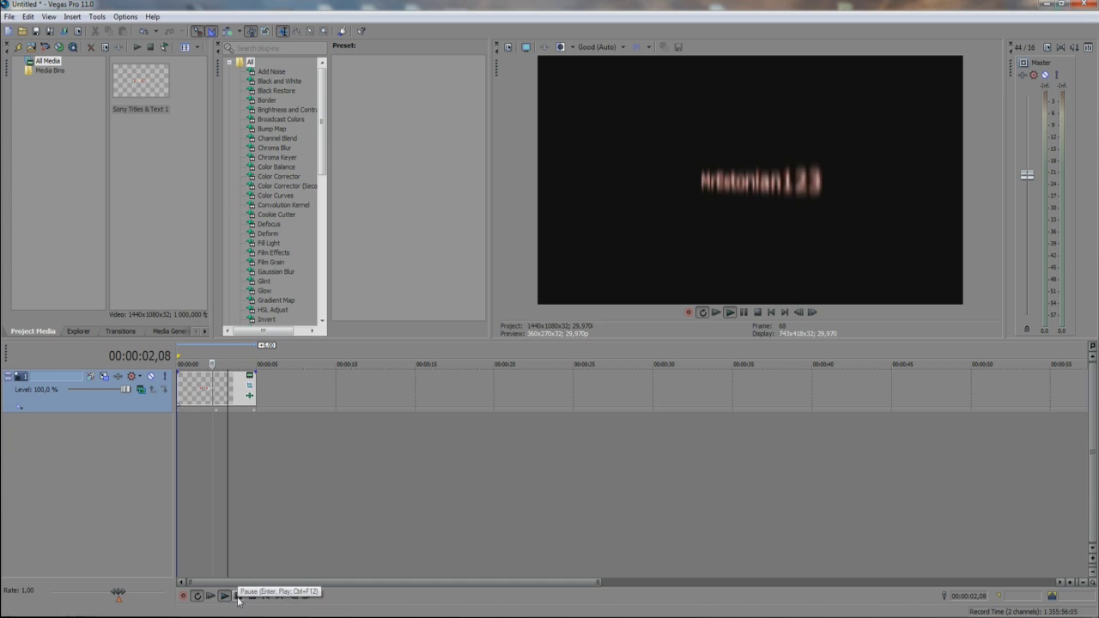
key("Return")
Keyframe the title blur's vertical range at 0 at 00:00:04,15, close the effect window and play the result
left_click(250, 380)
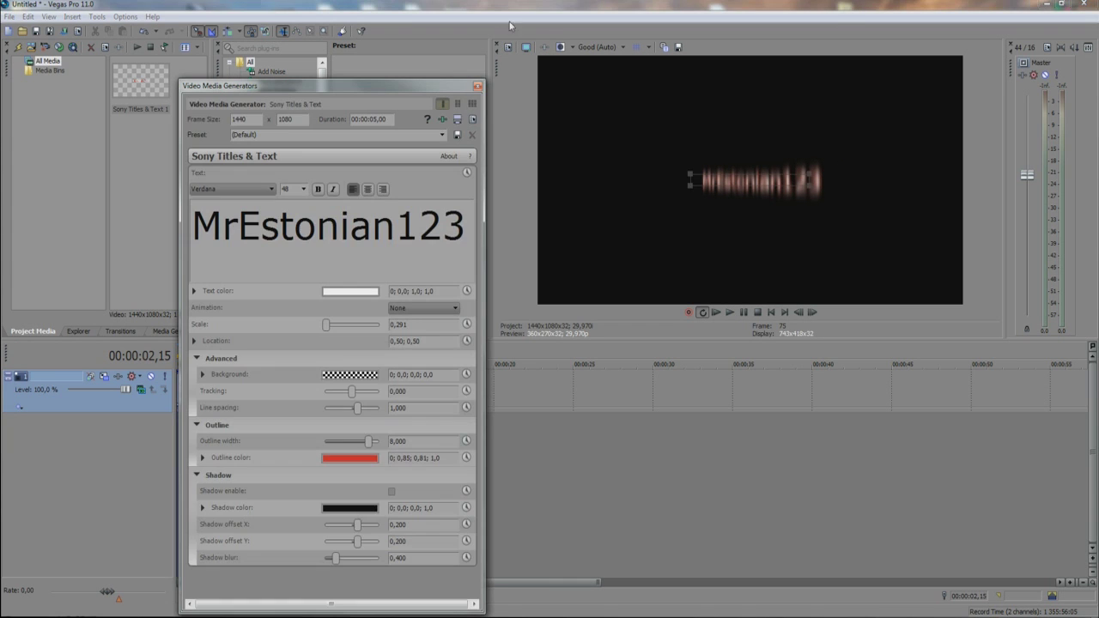
left_click(477, 86)
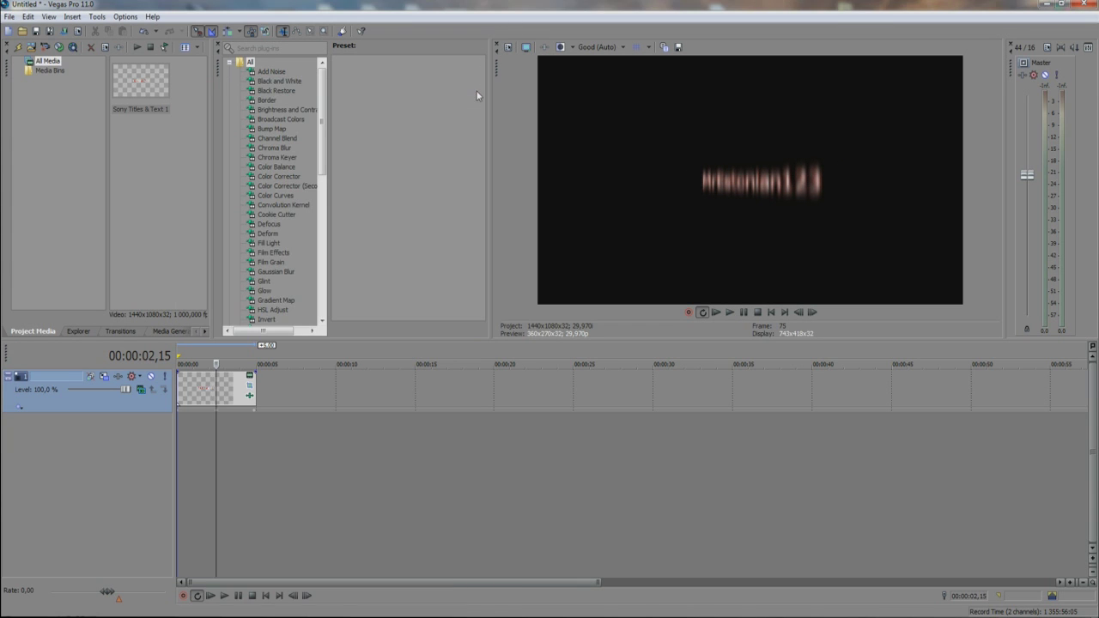
left_click(248, 398)
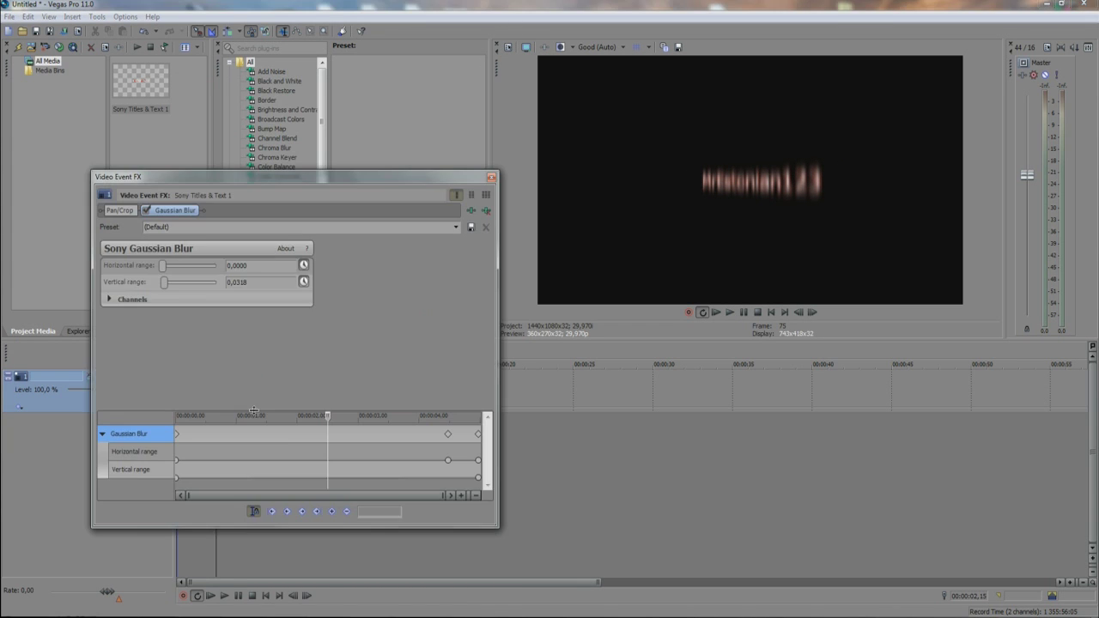
left_click(451, 436)
left_click_drag(164, 281, 159, 283)
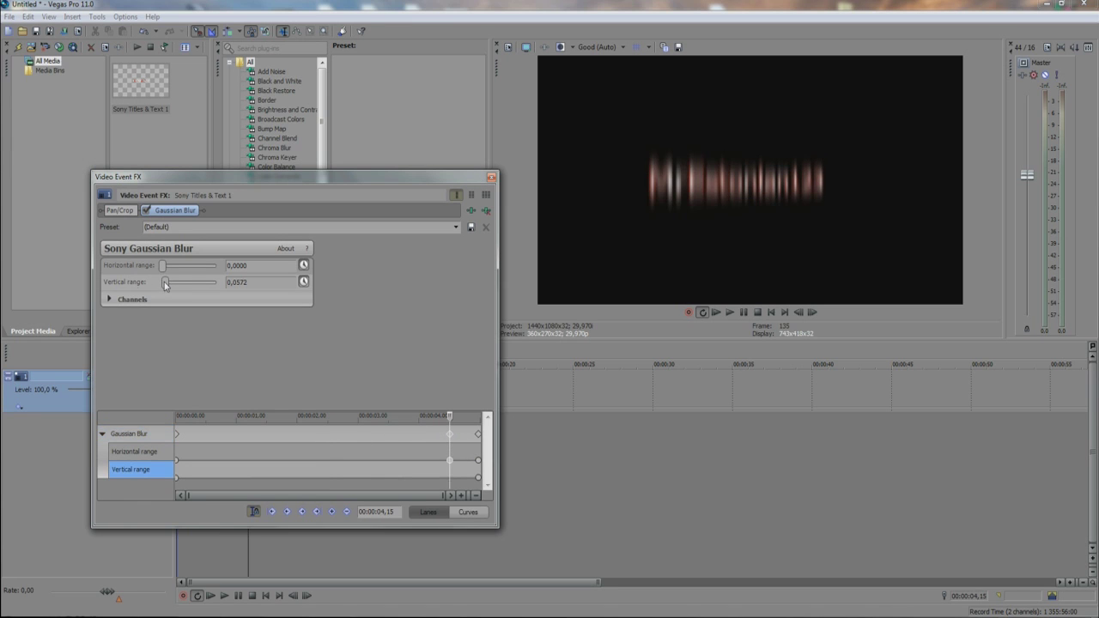
left_click(179, 436)
left_click(478, 435)
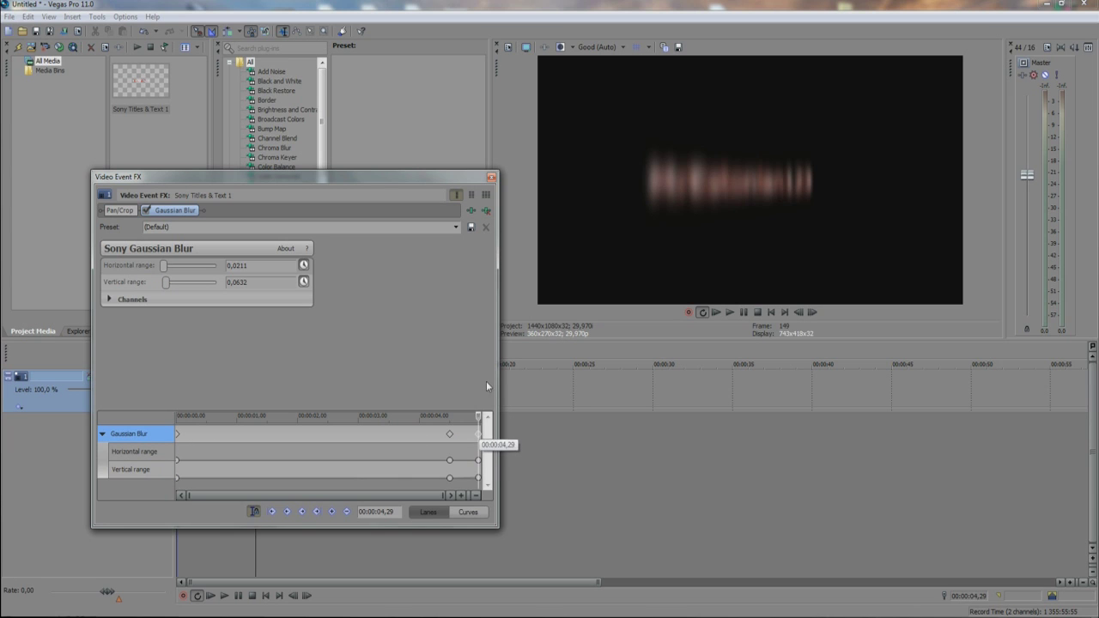
left_click(492, 178)
left_click(211, 595)
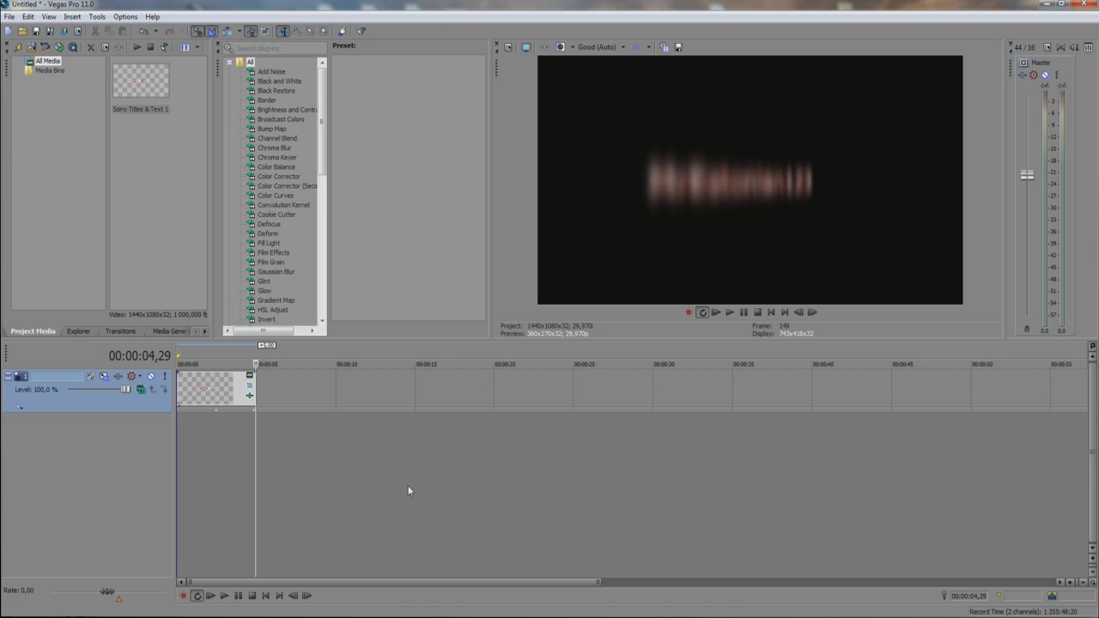
Apply the Bump Map effect with the Spotlight Up (flat) preset to the title event
left_click(273, 244)
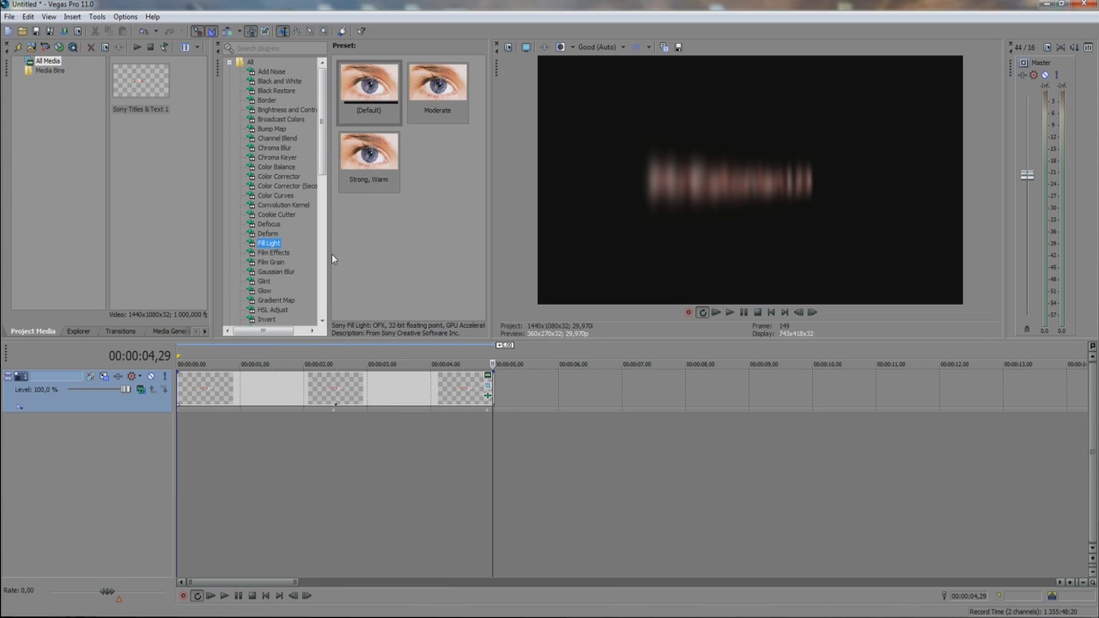
left_click(258, 377)
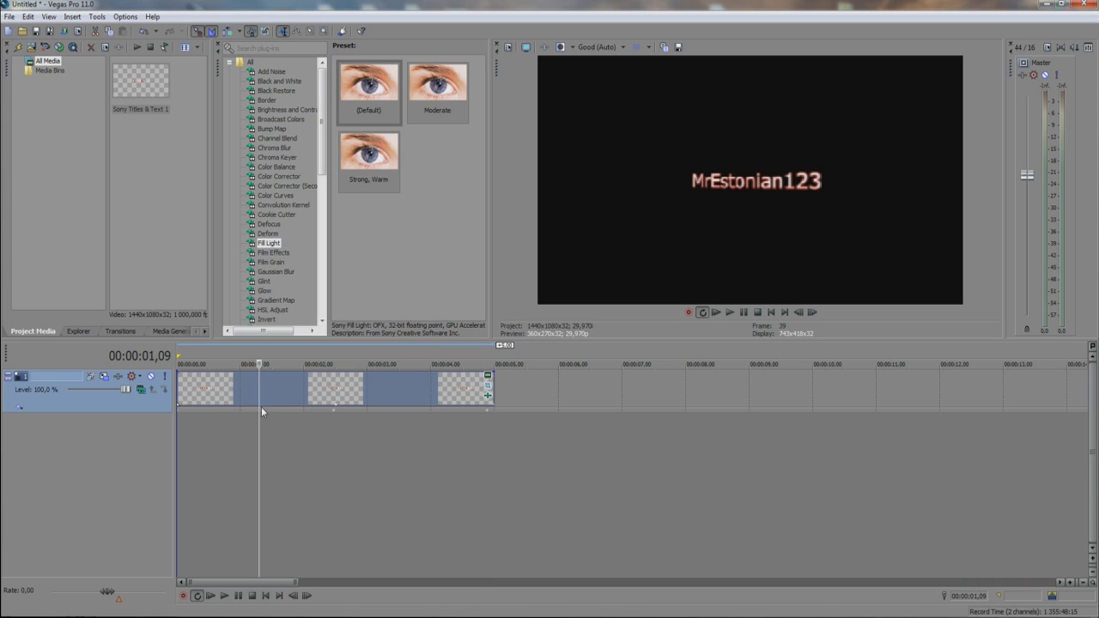
left_click(271, 129)
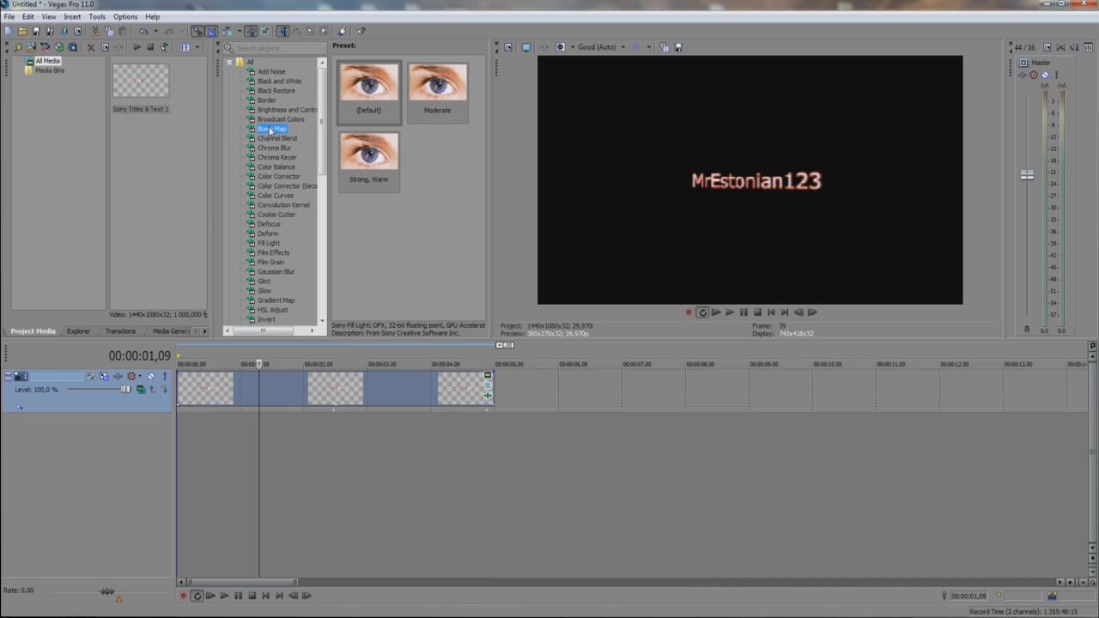
left_click_drag(438, 84, 235, 378)
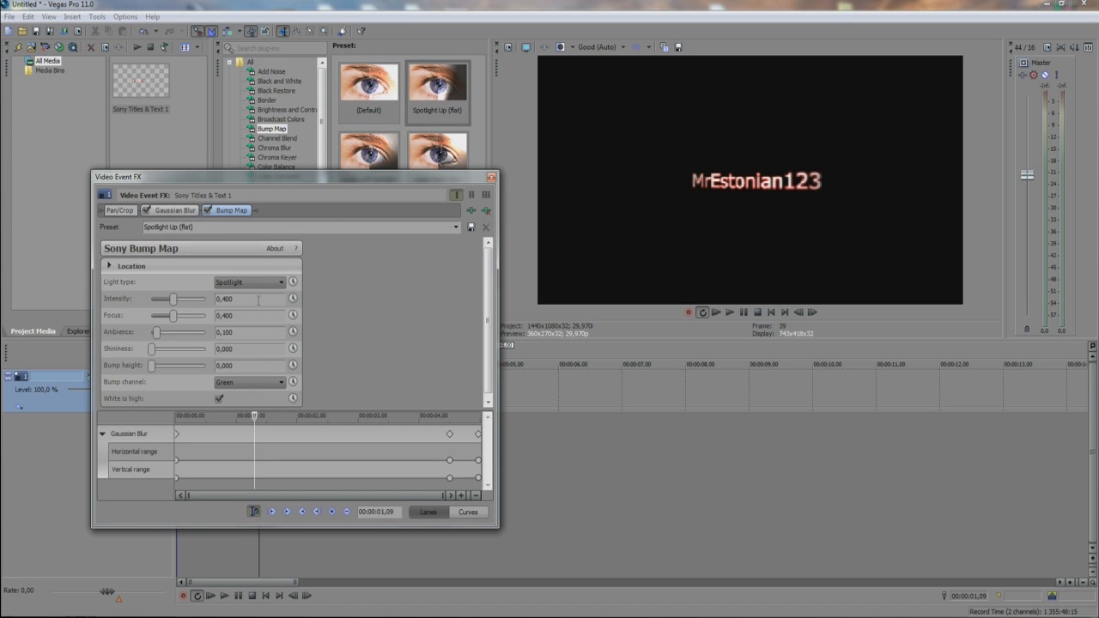
Set the Bump Map intensity to about 0,368 and move its light source to about -2,250; -0,236
mouse_move(174, 299)
left_mouse_down()
mouse_move(157, 299)
mouse_move(182, 300)
mouse_move(173, 309)
left_mouse_up()
scroll(485, 322, "down", 1)
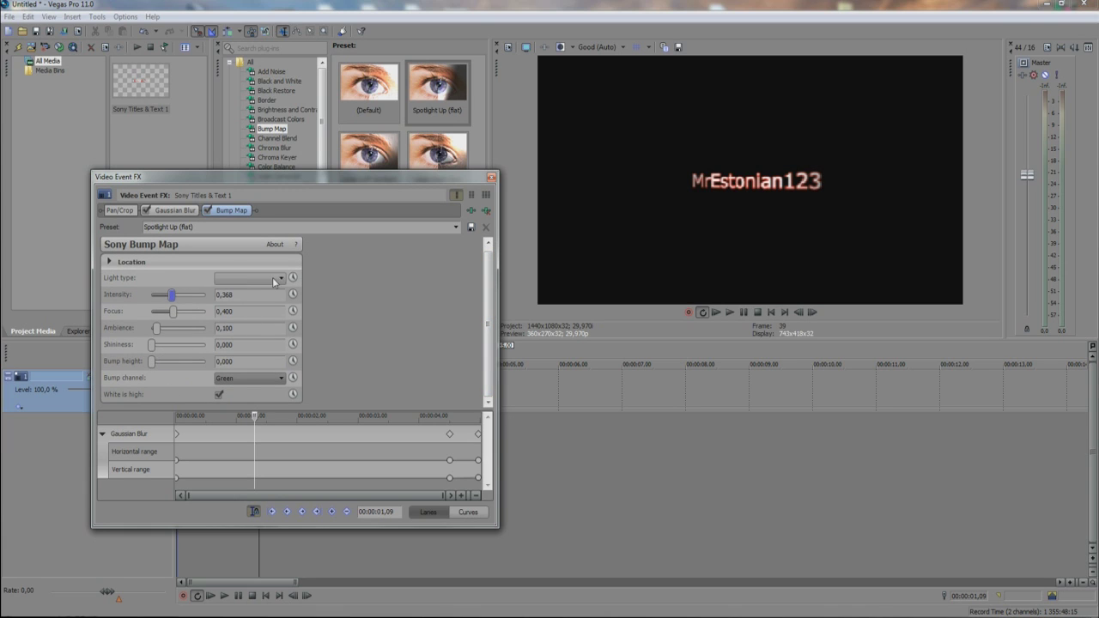
left_click(109, 262)
left_click(115, 278)
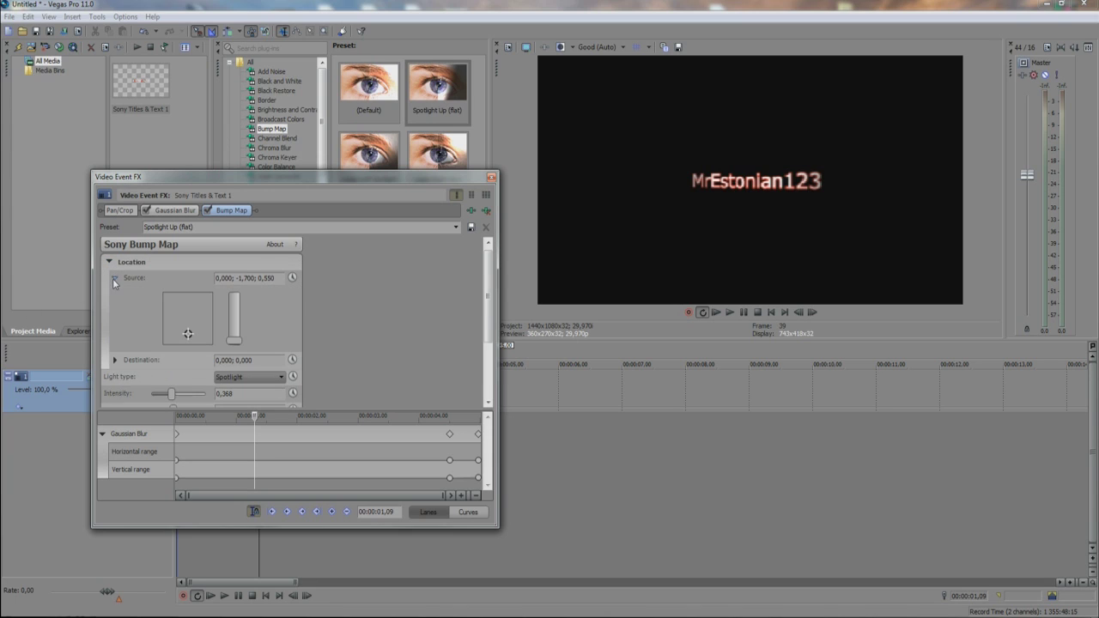
left_click_drag(188, 335, 170, 322)
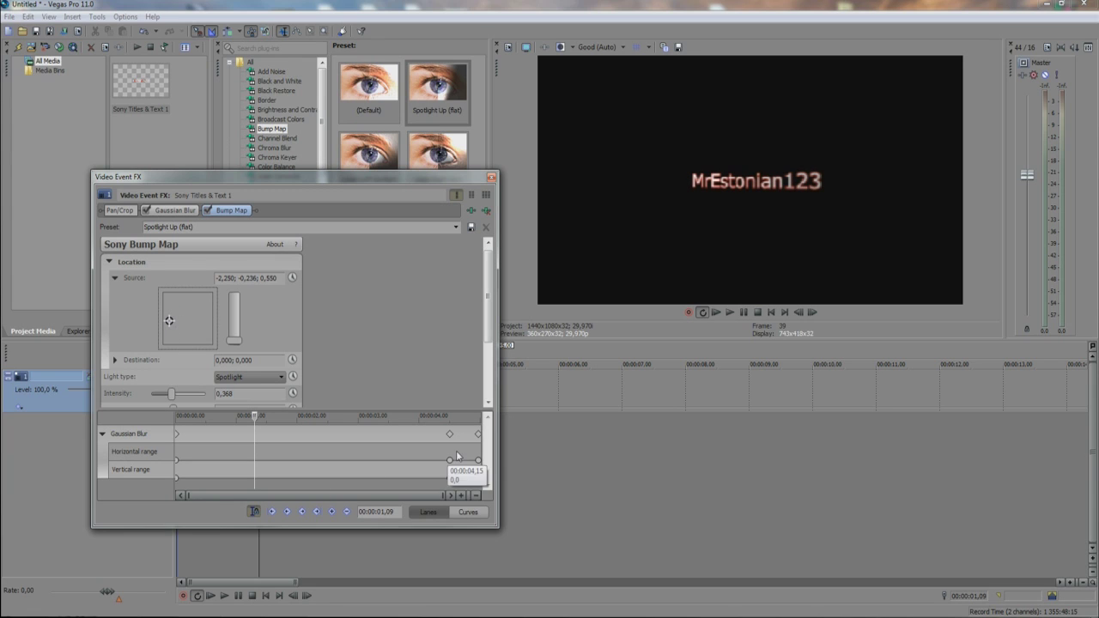
Go to 00:00:00,00 in the effect timeline and shift the Bump Map light source to about -2,386; -0,573
left_click(177, 435)
left_click(178, 438)
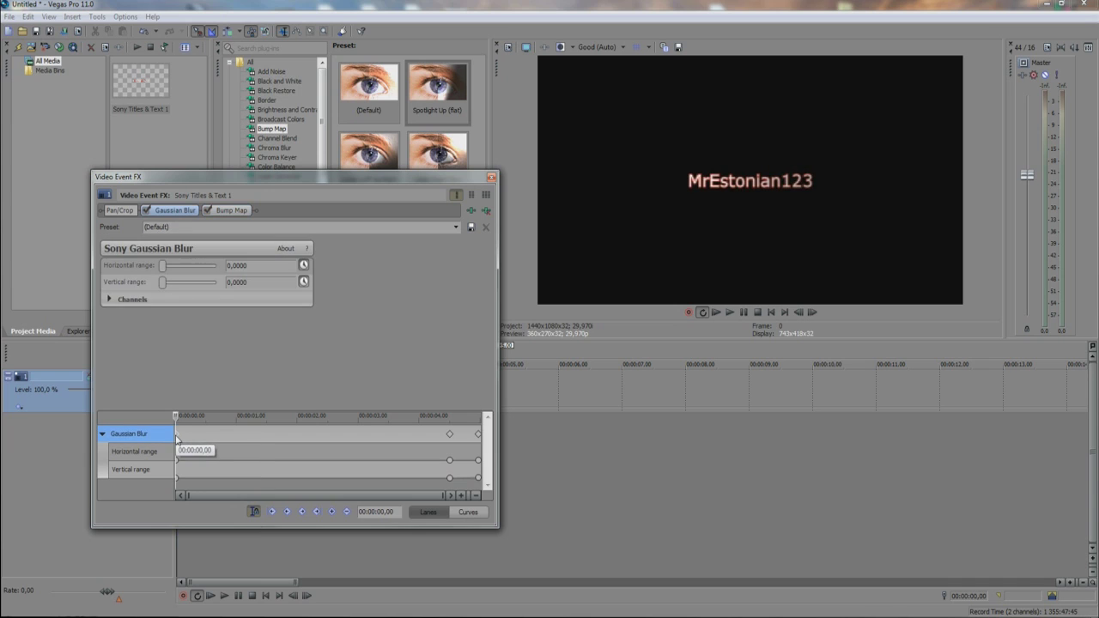
left_click(178, 477)
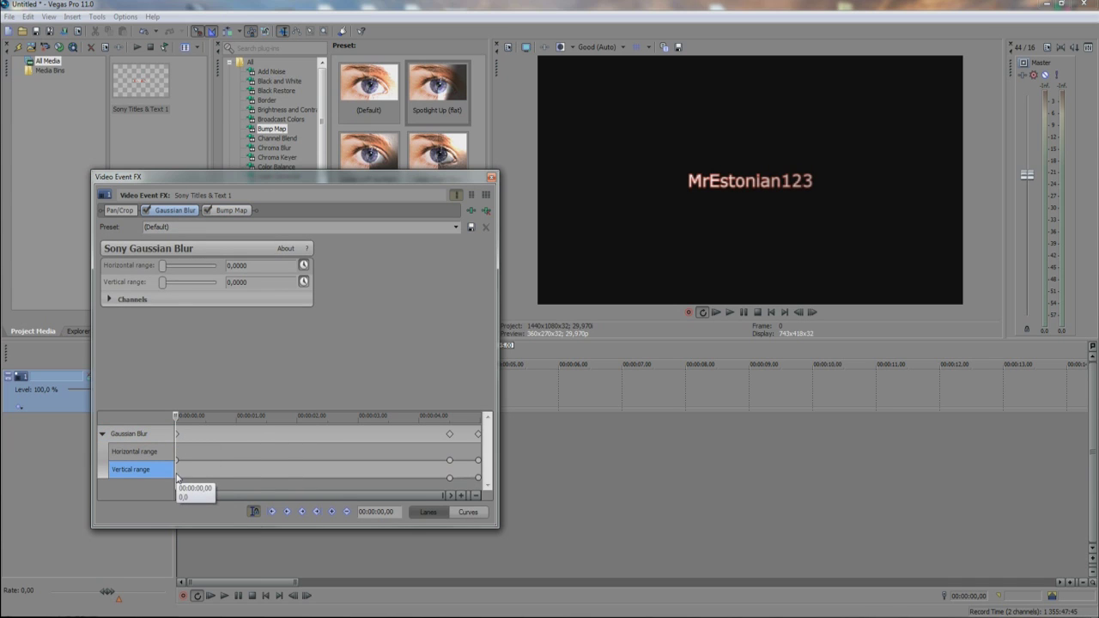
left_click(231, 210)
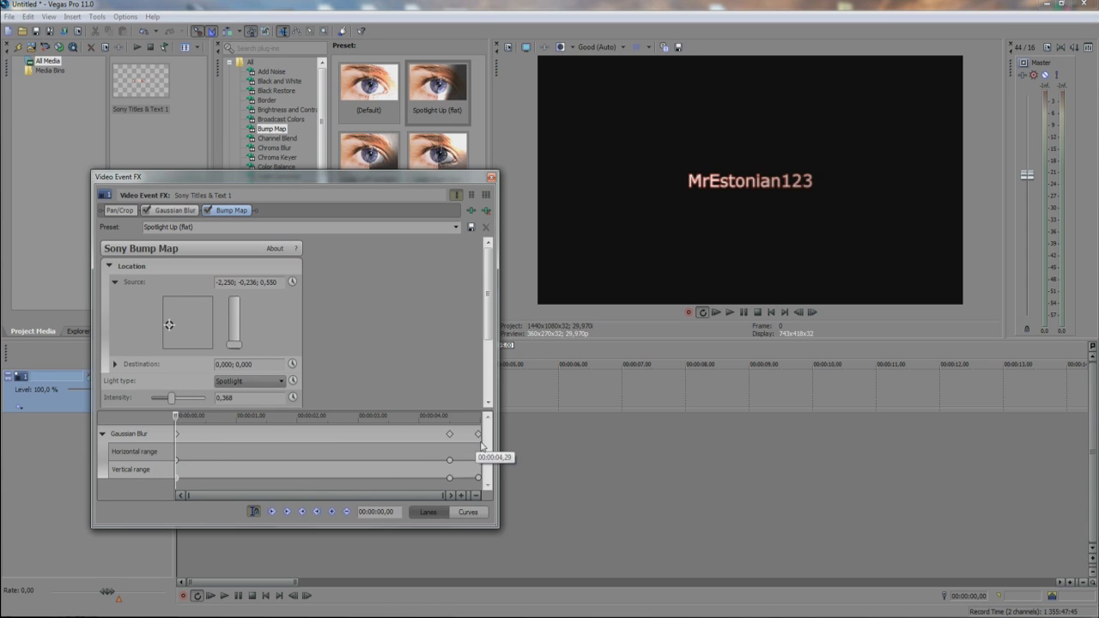
left_click_drag(170, 325, 168, 329)
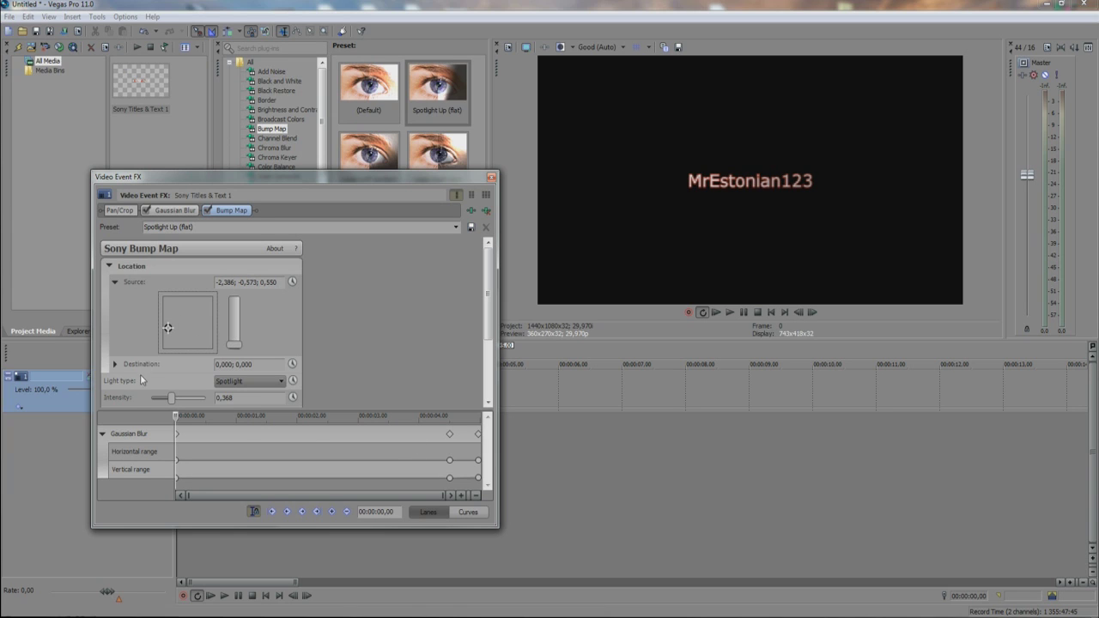
Go to 00:00:03,18 in the effect timeline, move the Bump Map light source to about 1,295; 0,169 and close the effect window
left_click_drag(177, 416, 391, 414)
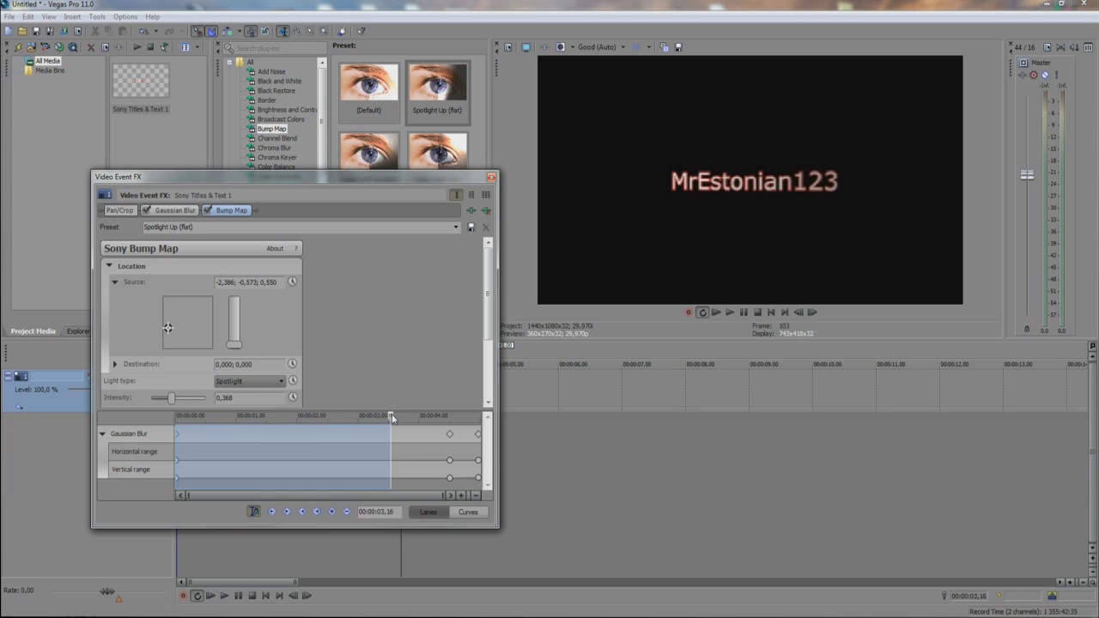
left_click(168, 326)
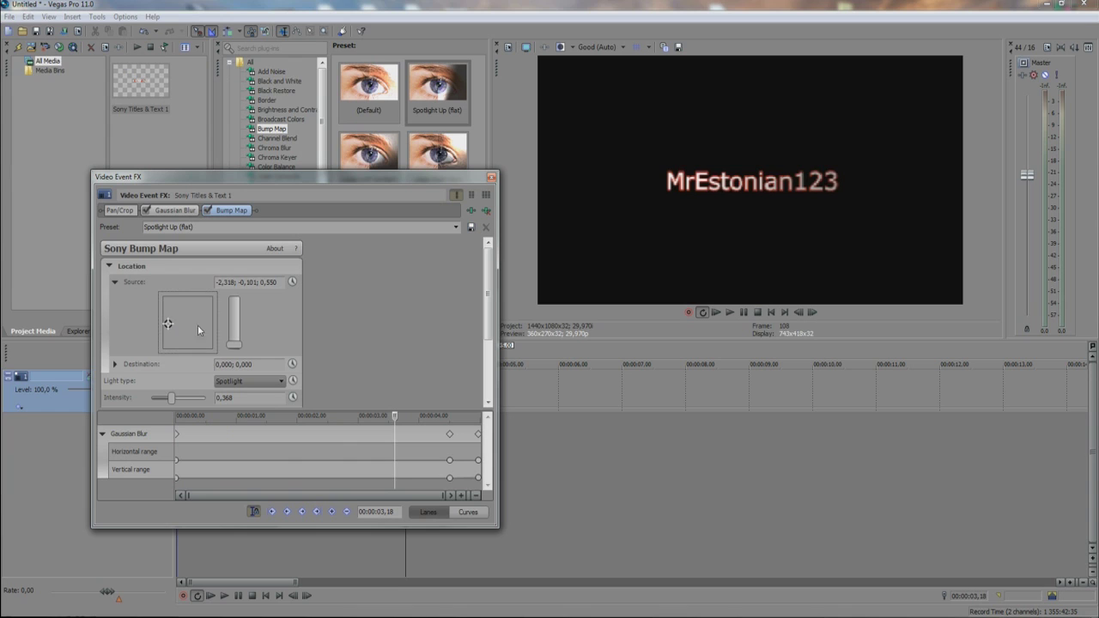
left_click_drag(168, 325, 199, 323)
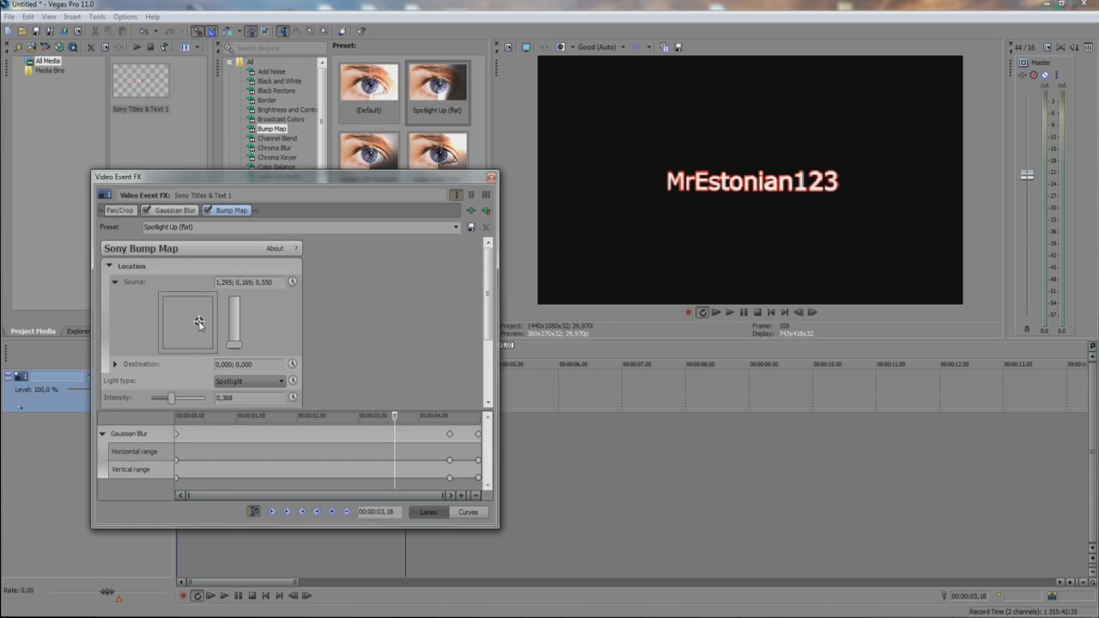
left_click(493, 179)
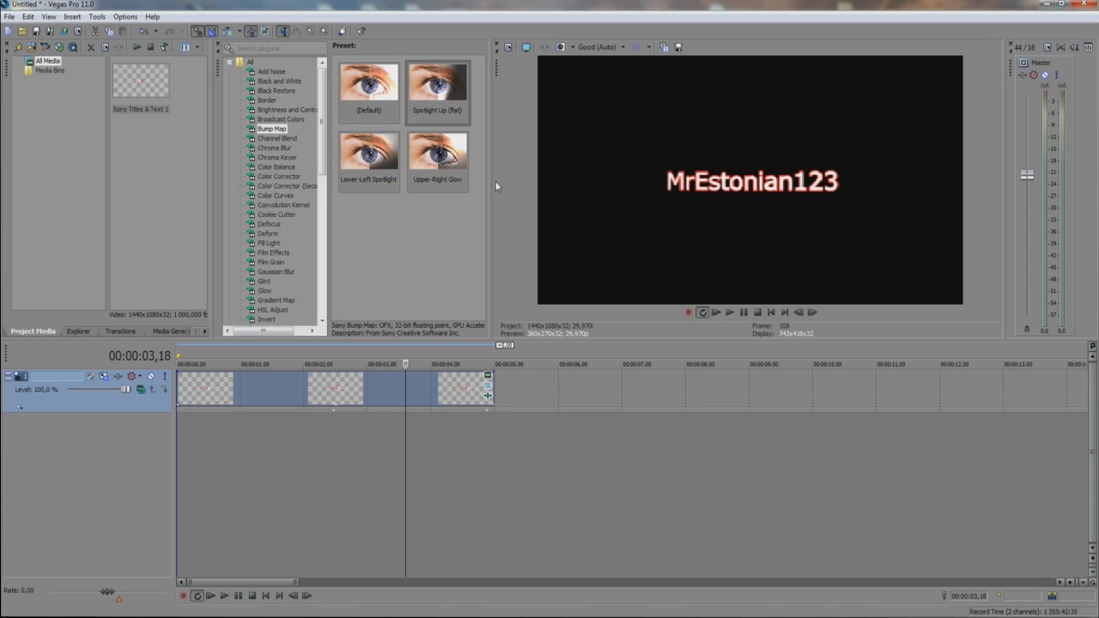
Play the title animation to check how the Bump Map lighting moves across the text
left_click(210, 596)
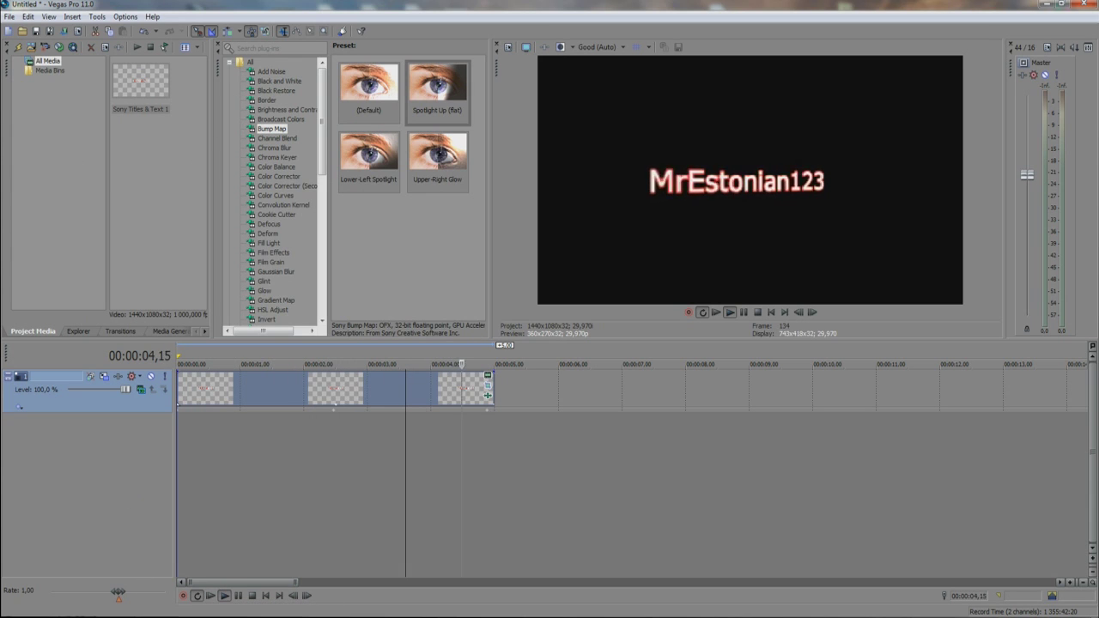
left_click(239, 602)
left_click(249, 432)
key("space")
Add a generated Noise Texture event with the Lightning preset on a new track beneath the title, starting at the beginning
left_click(266, 318)
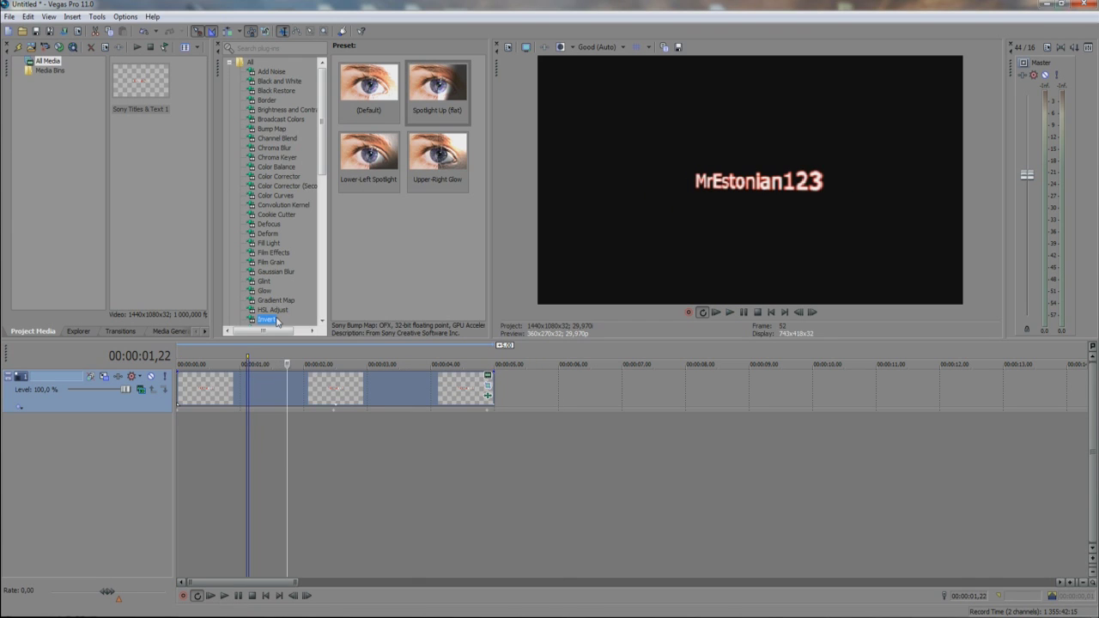
scroll(301, 305, "down", 10)
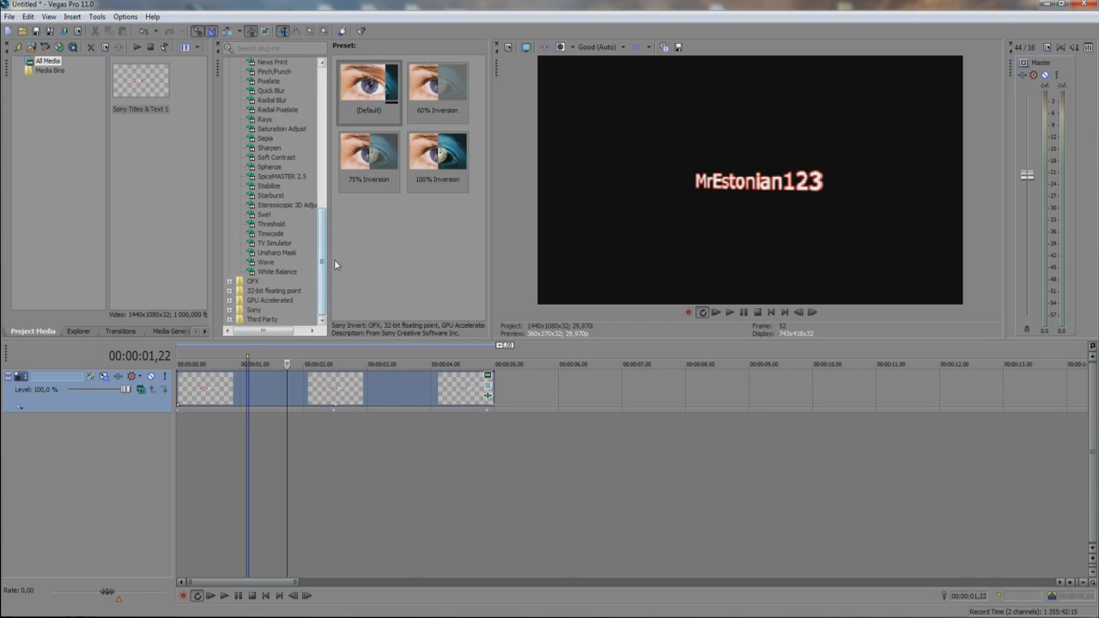
left_click(175, 331)
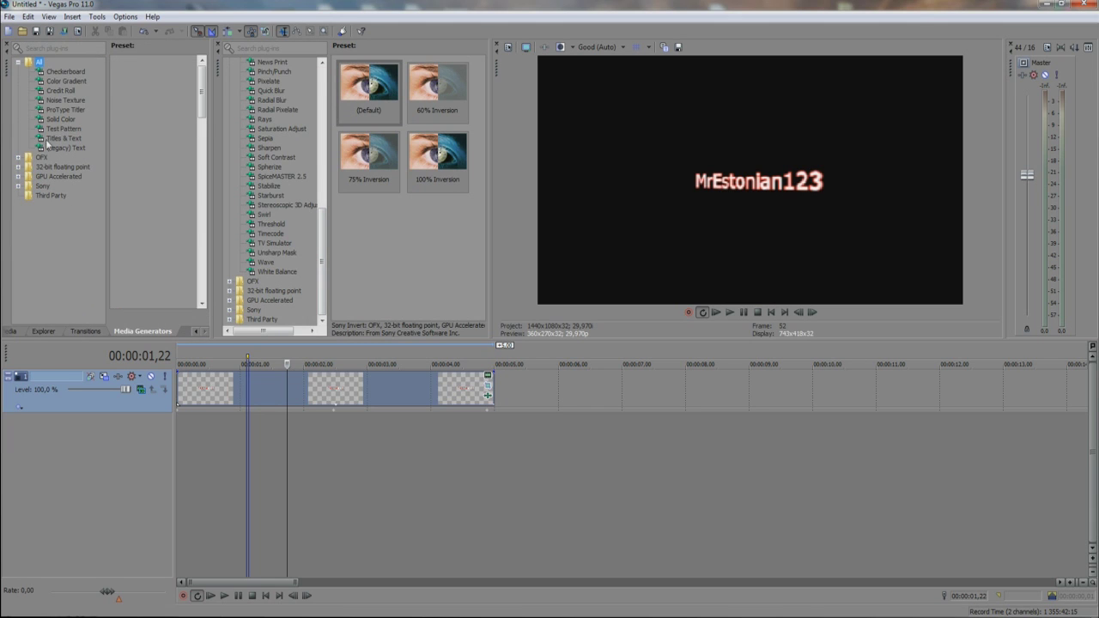
left_click(67, 100)
left_click(67, 110)
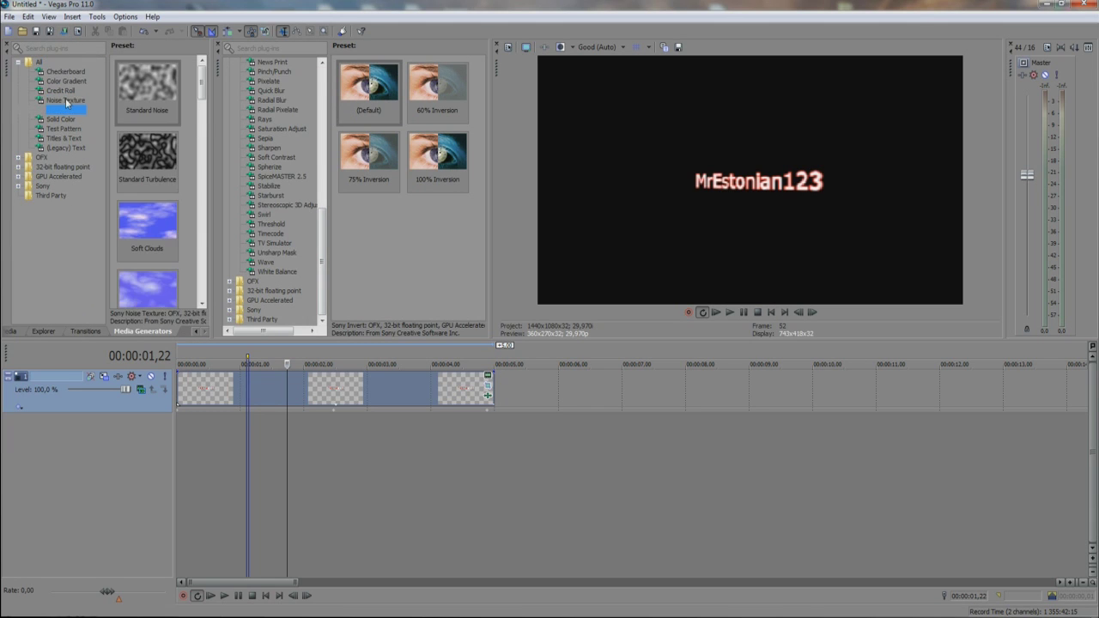
left_click(67, 100)
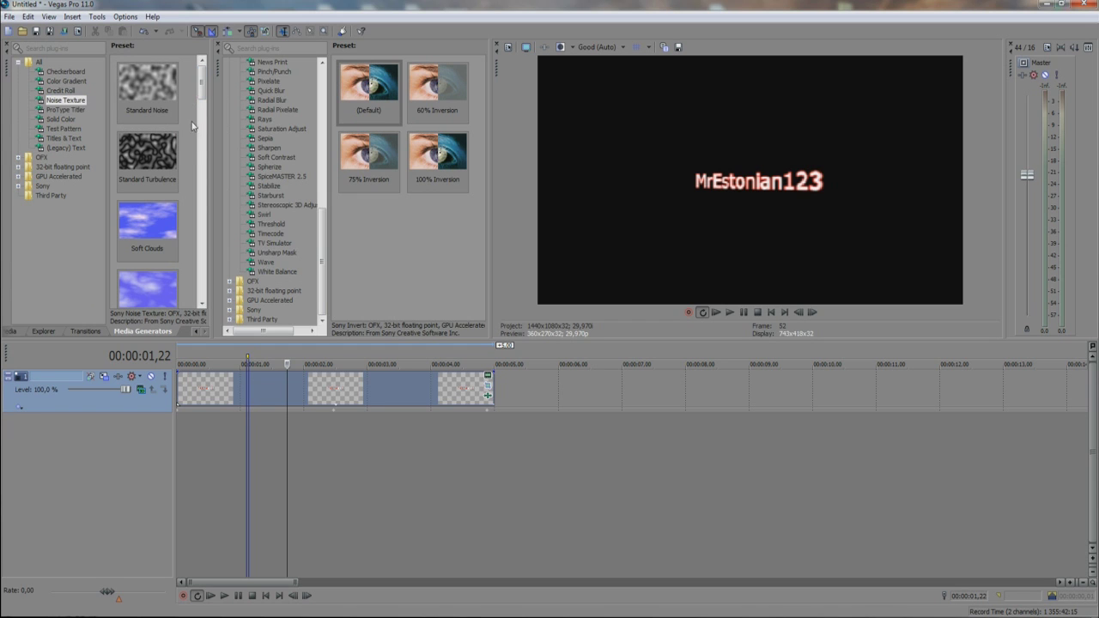
scroll(197, 254, "down", 10)
scroll(193, 240, "up", 6)
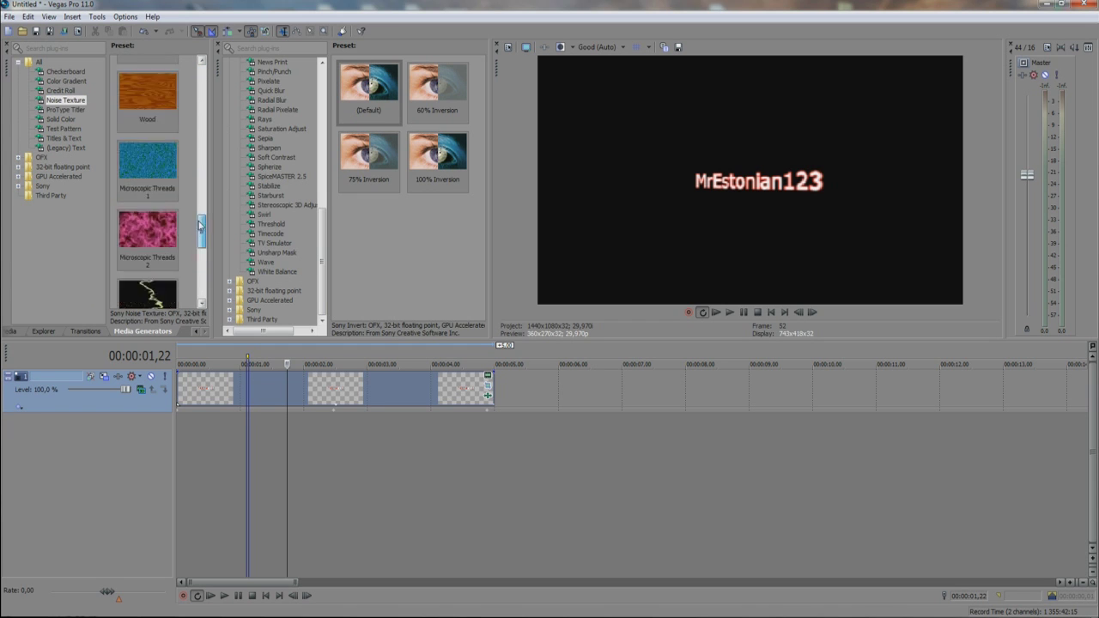
scroll(182, 183, "down", 5)
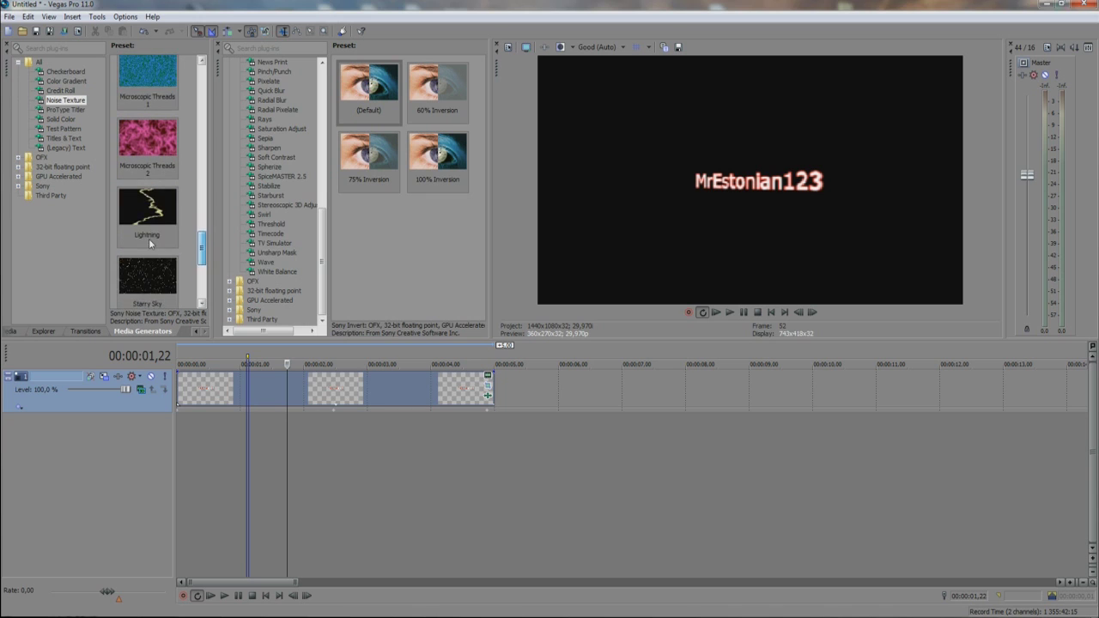
left_click_drag(148, 225, 174, 433)
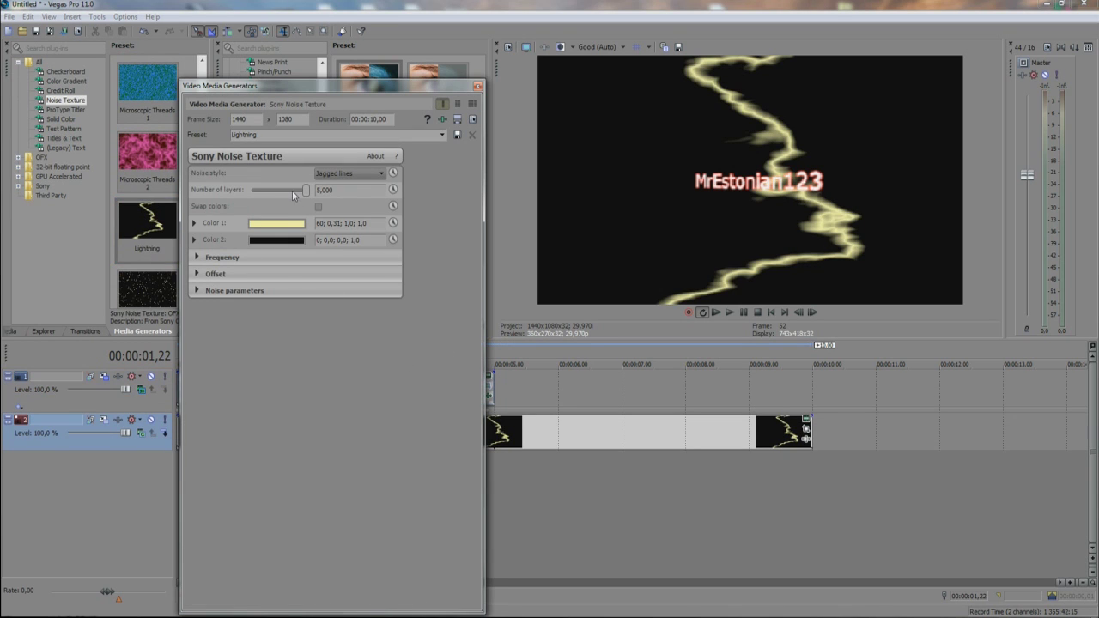
Animate the lightning's offset Progress by keyframing it to 10,000 at 00:00:10,00, and close the generator window
left_click(197, 258)
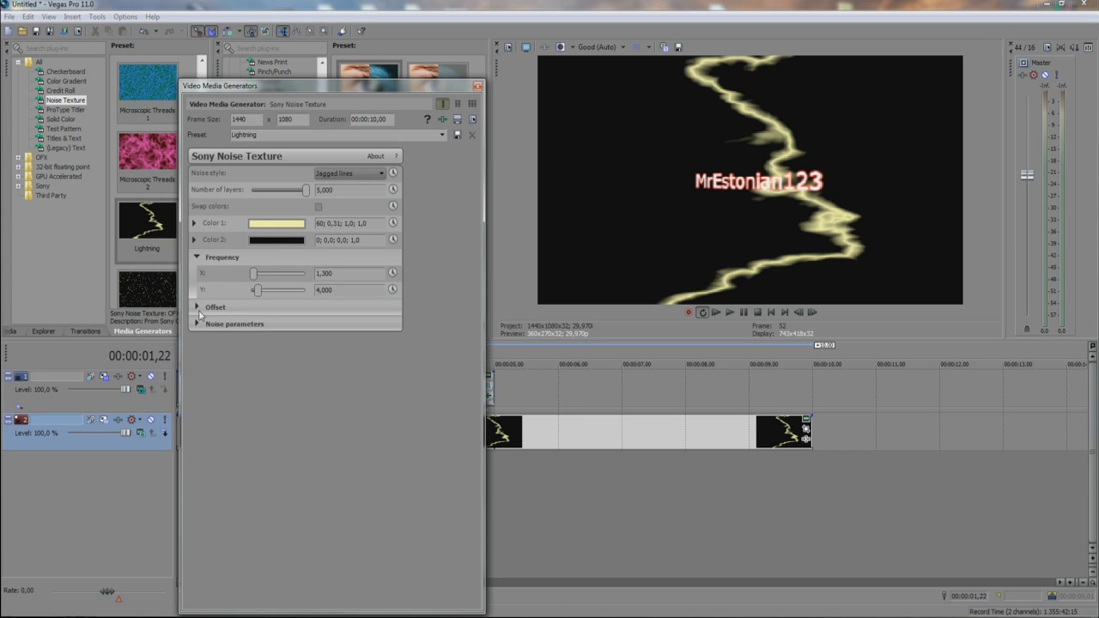
left_click(197, 308)
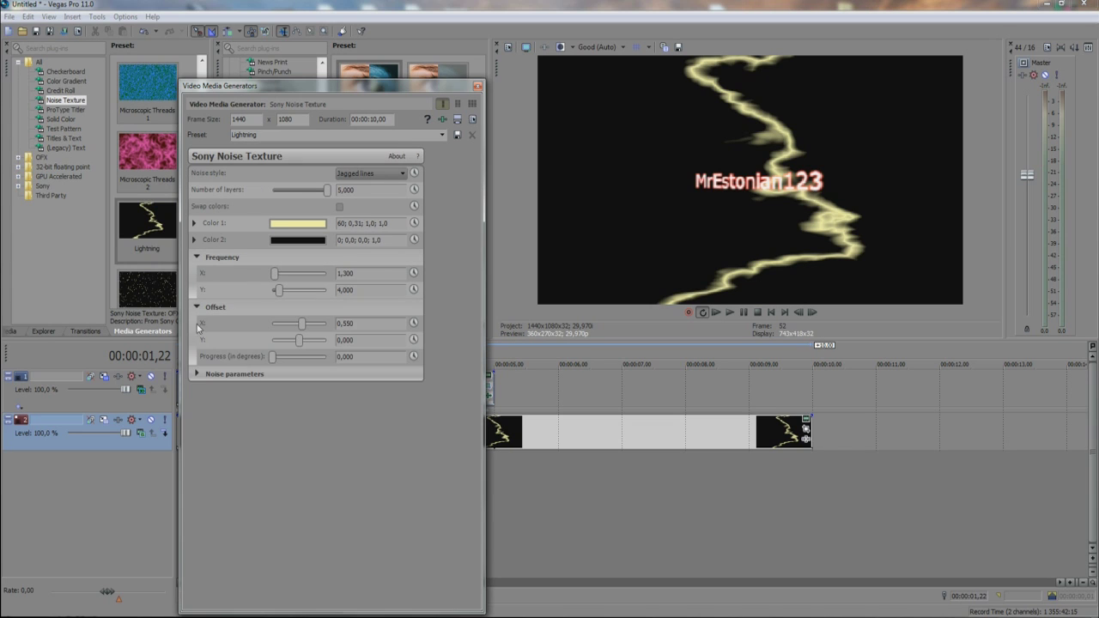
left_click(196, 375)
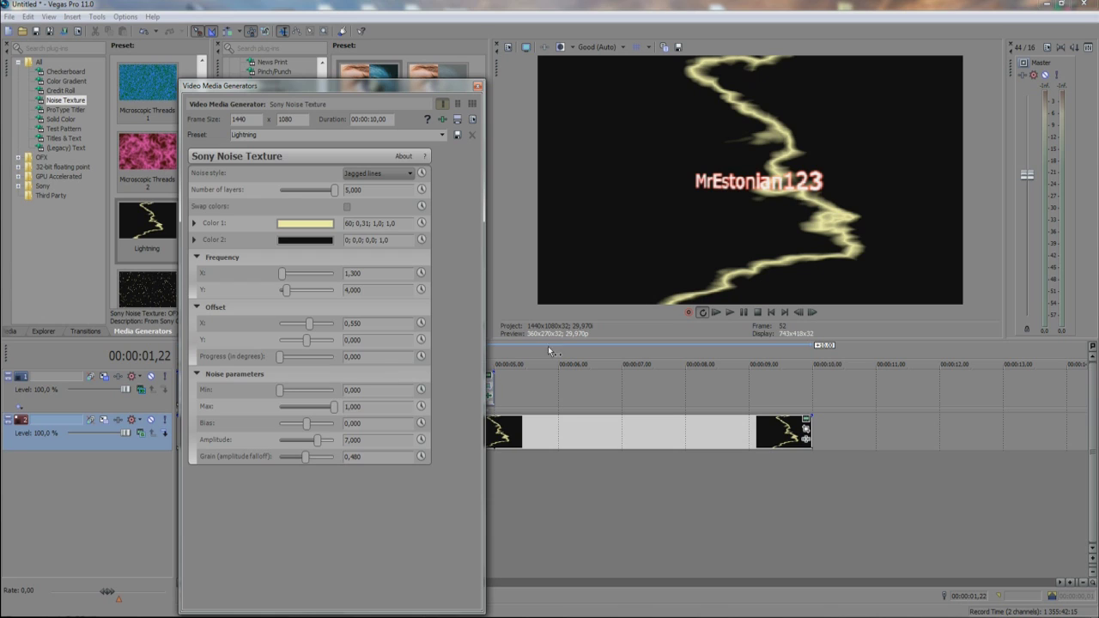
left_click(421, 357)
left_click(469, 531)
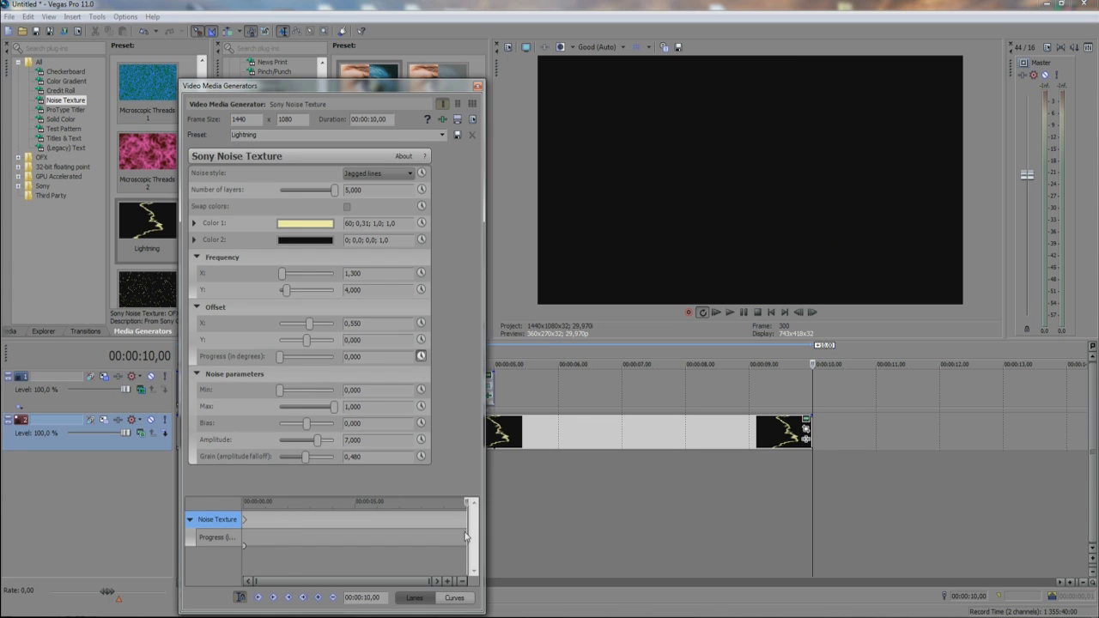
left_click(279, 357)
left_click_drag(419, 356, 421, 357)
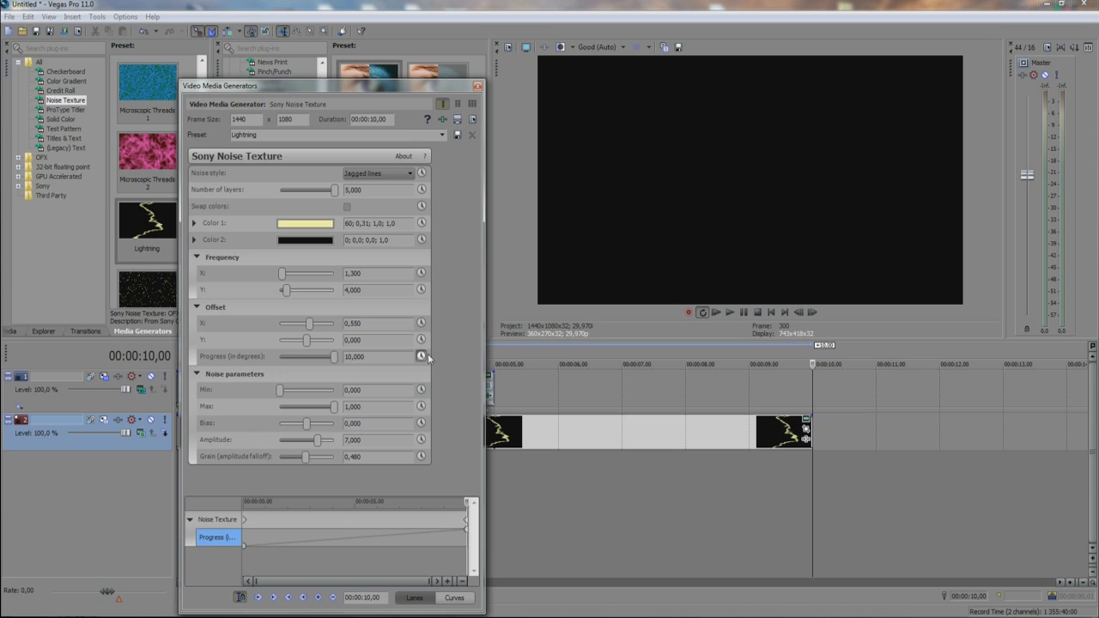
left_click(477, 87)
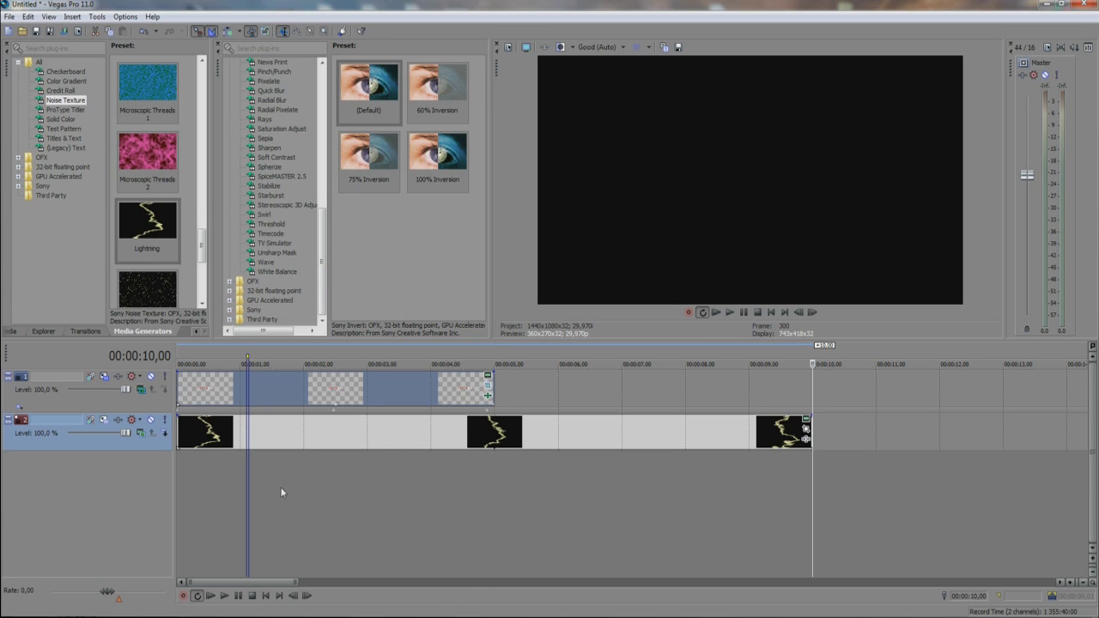
Play the composition, switch the preview quality to Preview (Auto) and pause playback
left_click(211, 596)
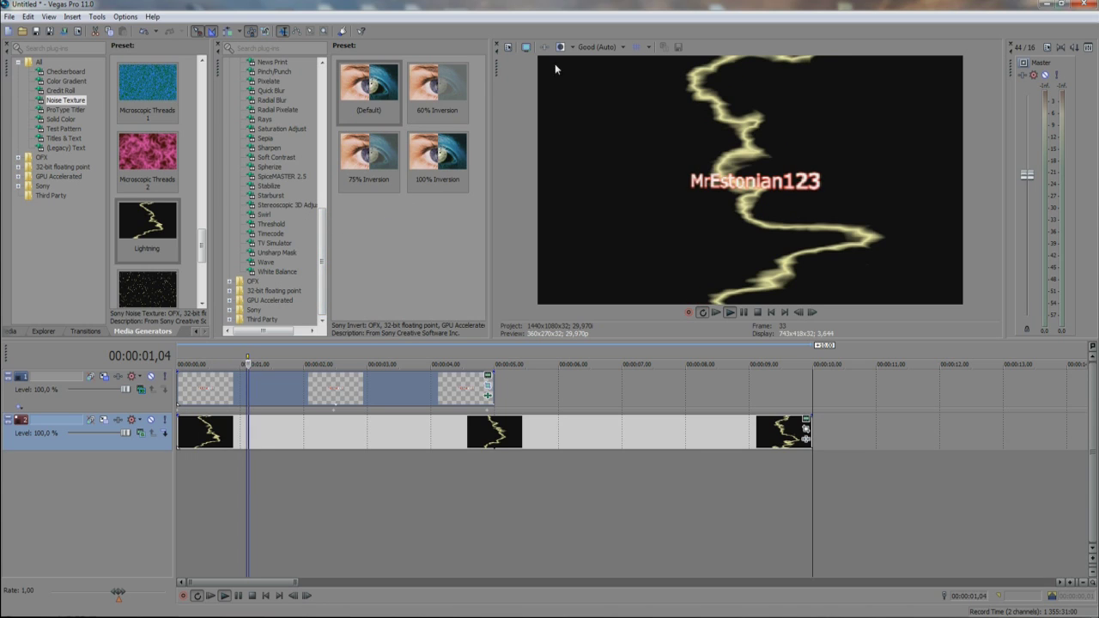
left_click(603, 49)
mouse_move(604, 73)
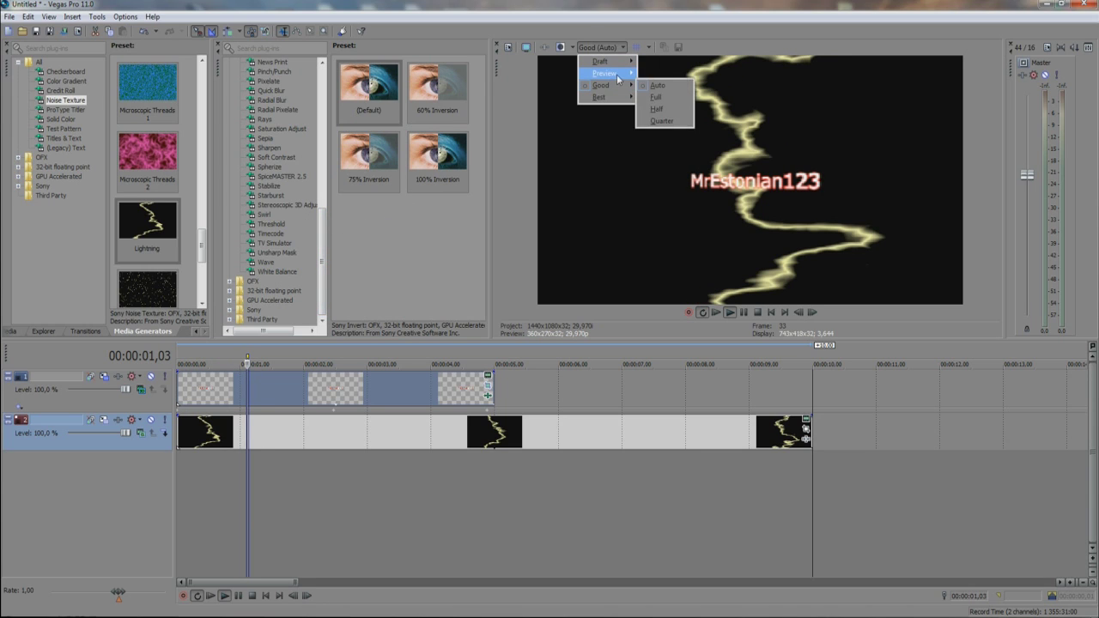
left_click(654, 73)
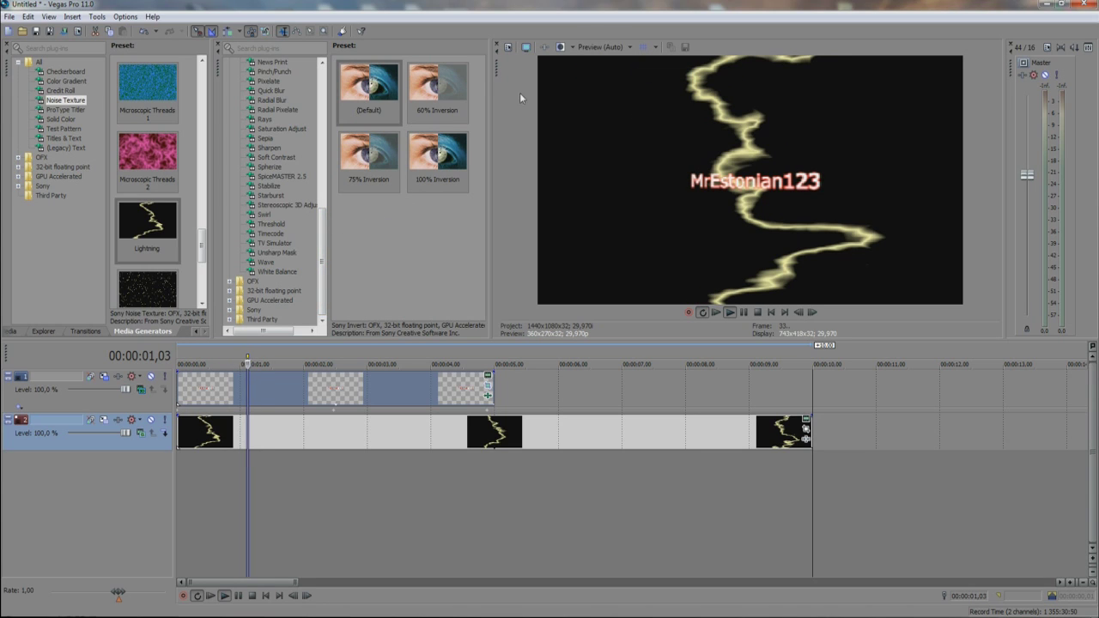
left_click(238, 599)
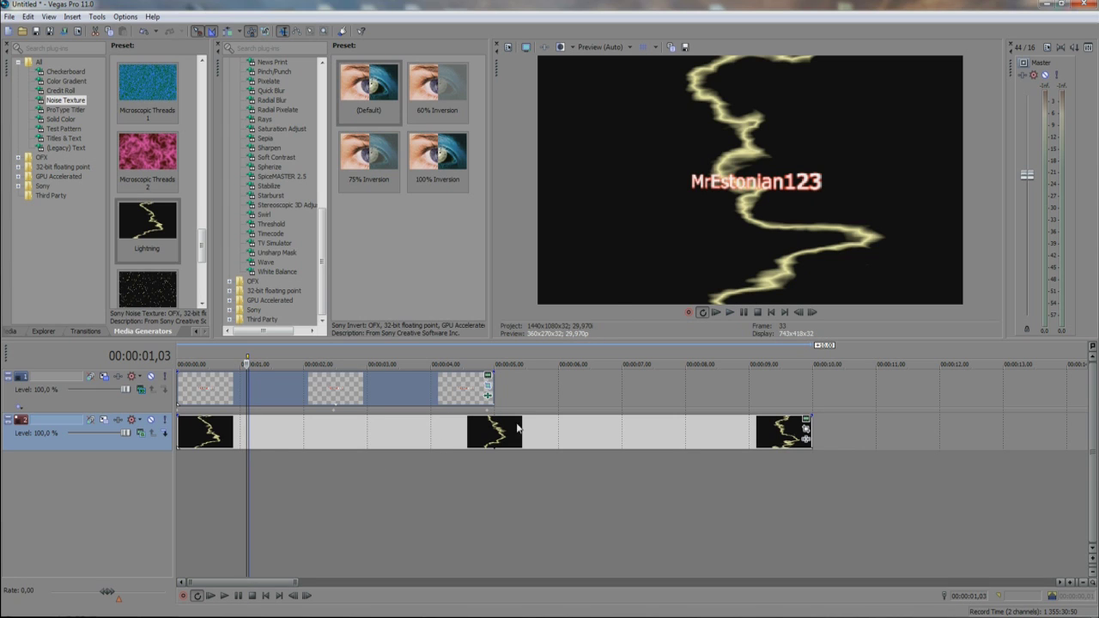
Split the lightning event at 00:00:05,00, where the title ends, and delete the leftover part
left_click(490, 433)
left_click(507, 432)
left_click(500, 435)
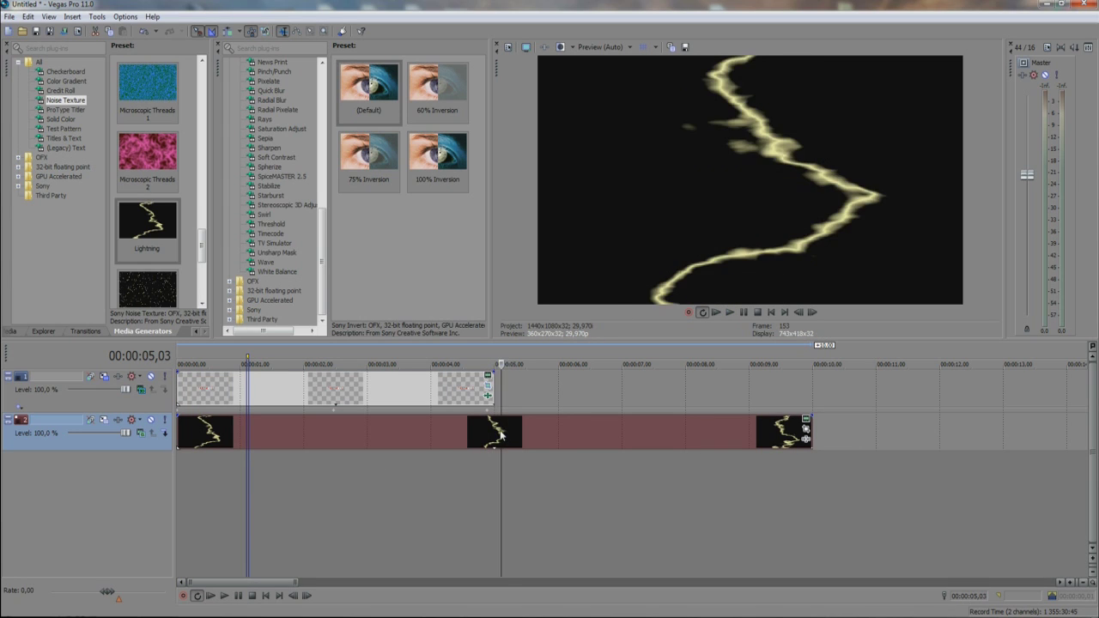
left_click(493, 433)
key("s")
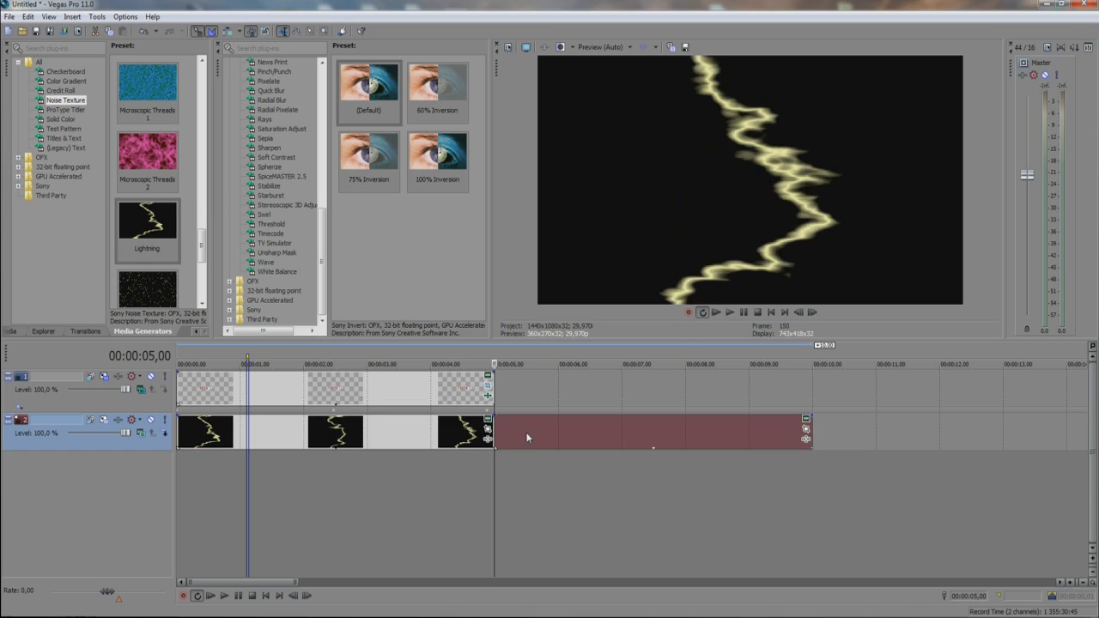
right_click(527, 438)
left_click(550, 272)
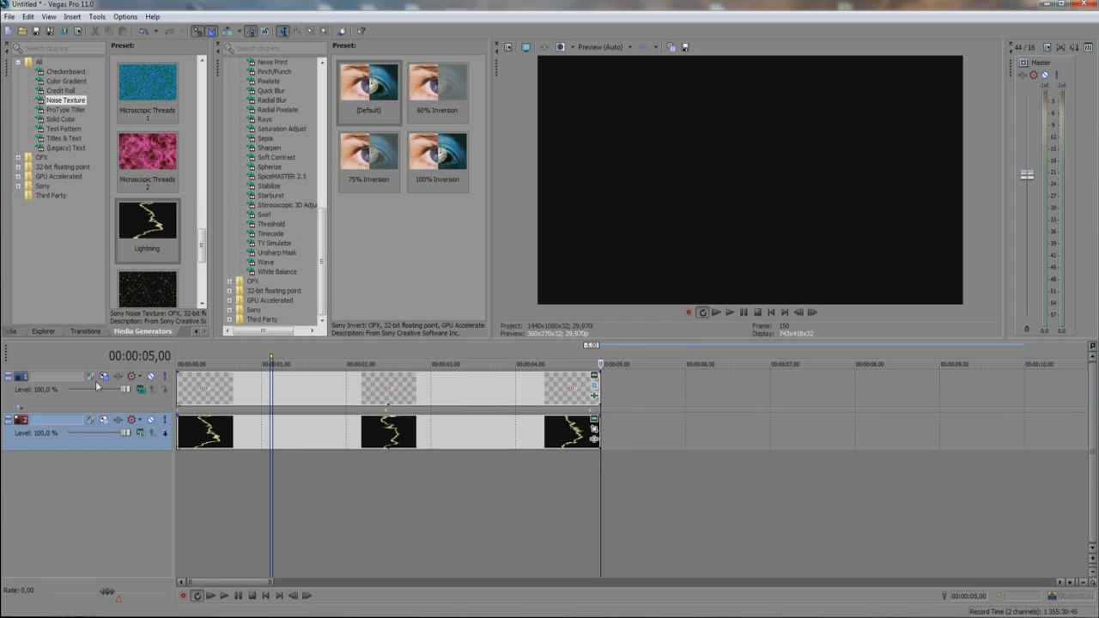
Play the title over the animated lightning with the preview quality set to Draft (Half), and pause playback
left_click_drag(270, 355, 273, 355)
left_click(218, 596)
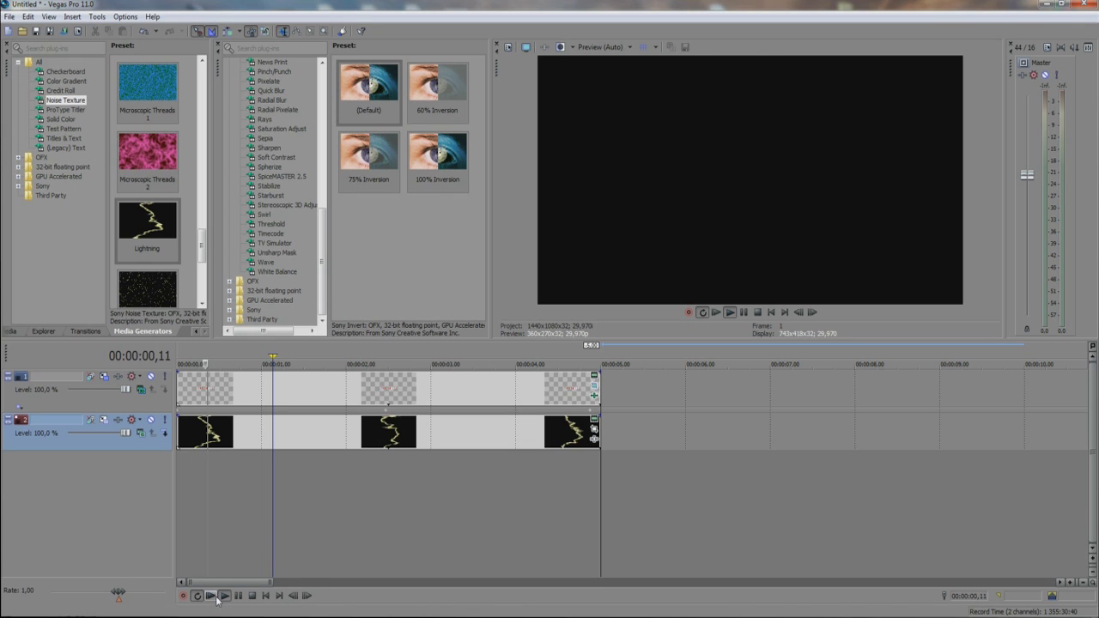
left_click(602, 49)
mouse_move(618, 58)
left_click(655, 85)
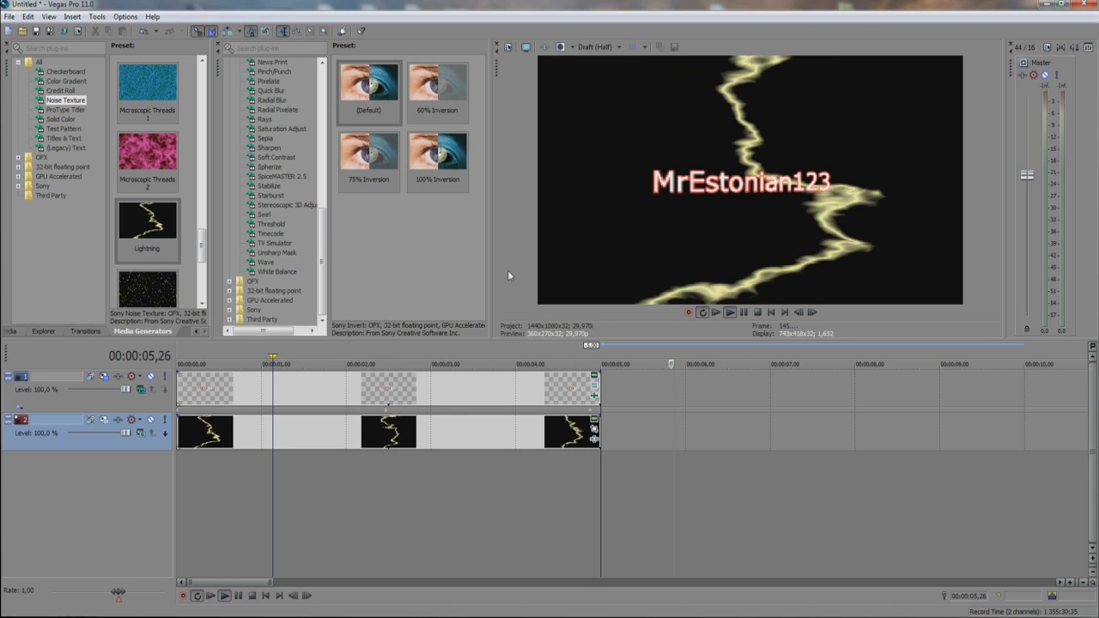
left_click(249, 596)
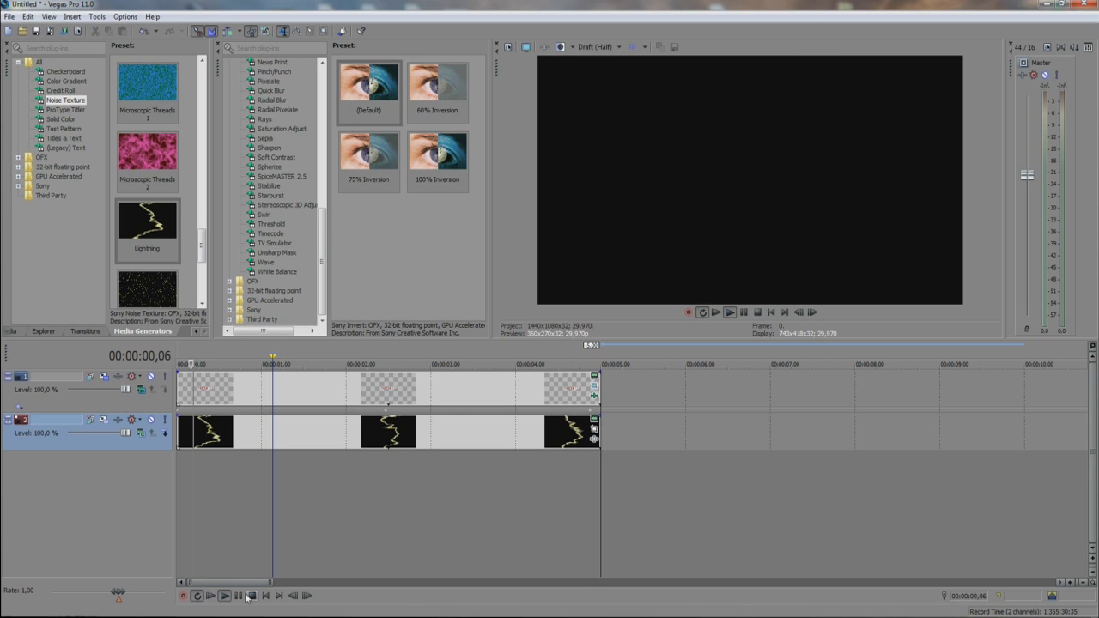
left_click(246, 596)
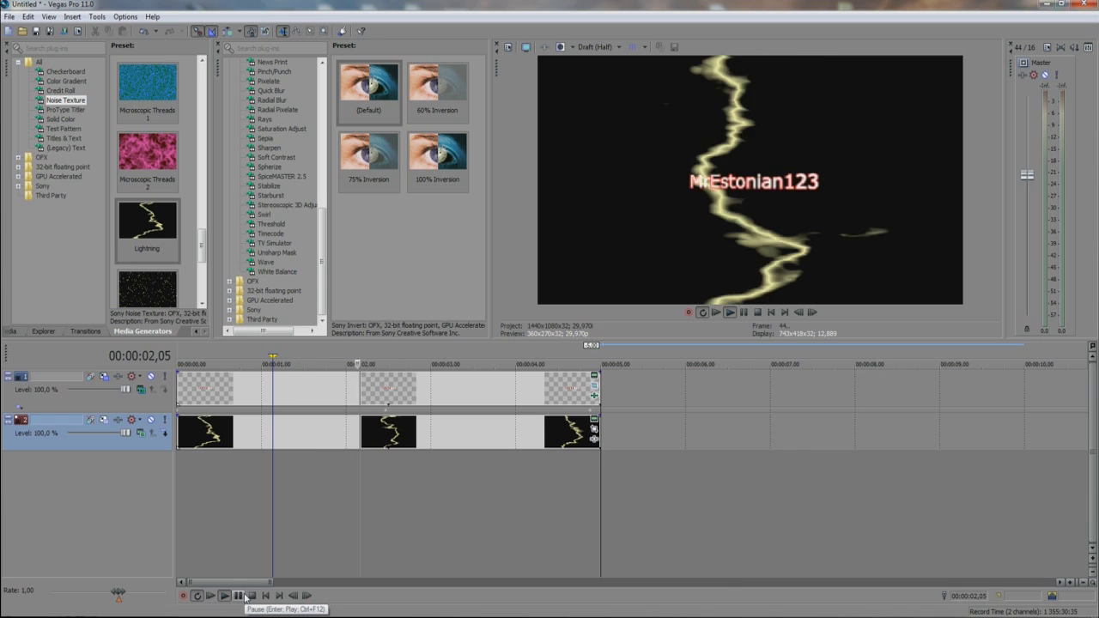
left_click(247, 597)
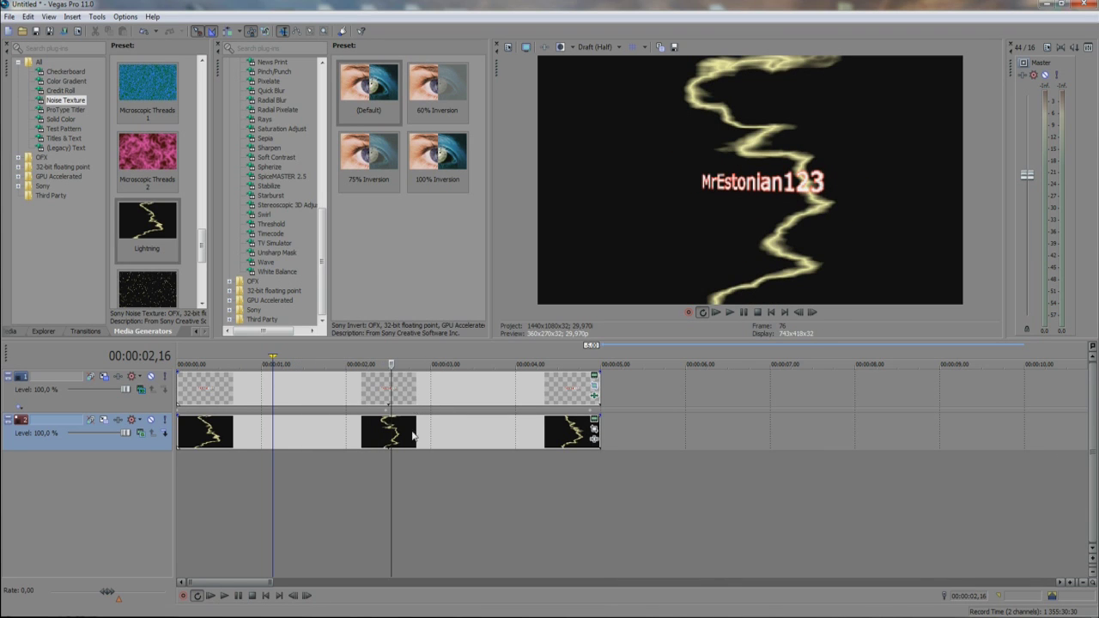
Open the Noise Texture generator settings of the lightning event
scroll(413, 436, "up", 10)
left_click(367, 414)
scroll(436, 412, "down", 10)
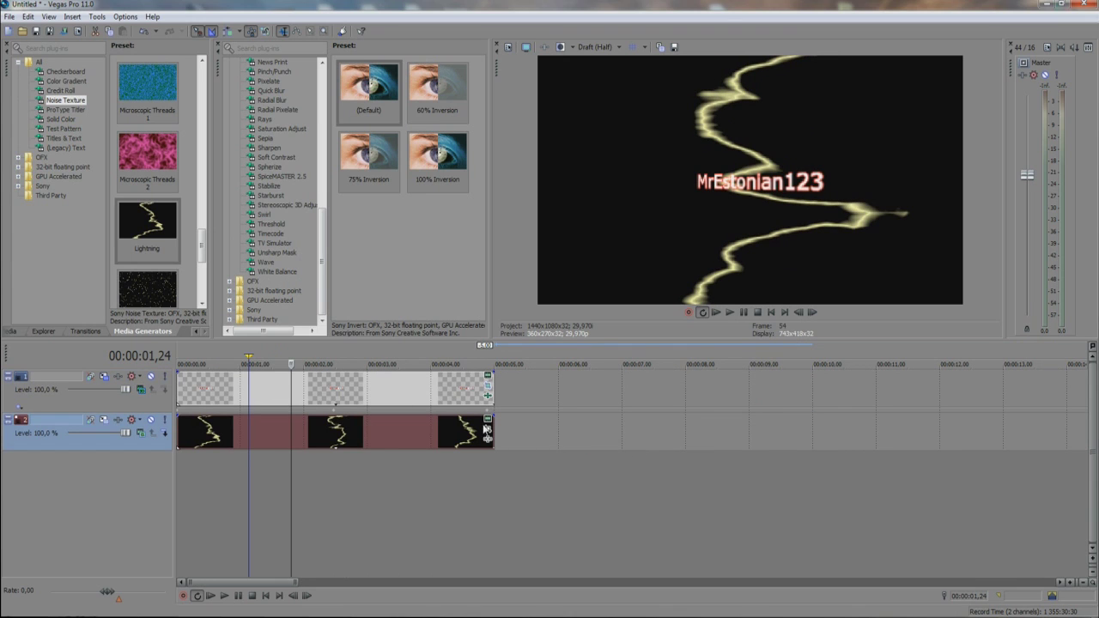
left_click(486, 427)
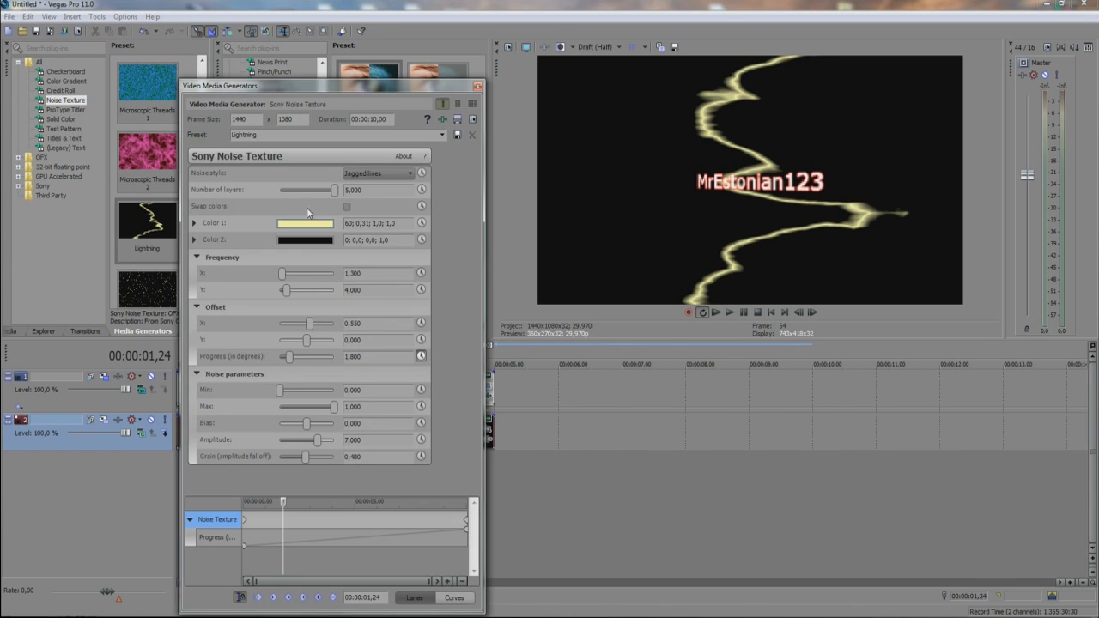
Try a red for the lightning's Color 2, and darken it to near-black with HSV values 0; 0,27; 0,05
left_click(309, 241)
left_click(301, 275)
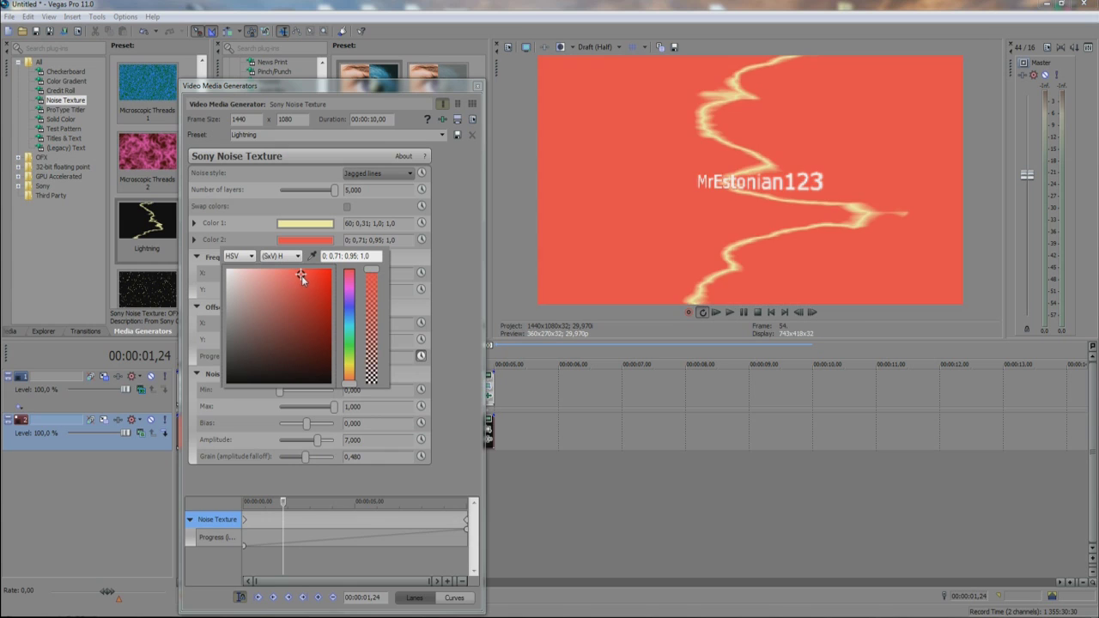
left_click_drag(304, 278, 252, 375)
Change the lightning's Color 1 to blue with RGB values 0,18; 0,49; 0,8
left_click(309, 225)
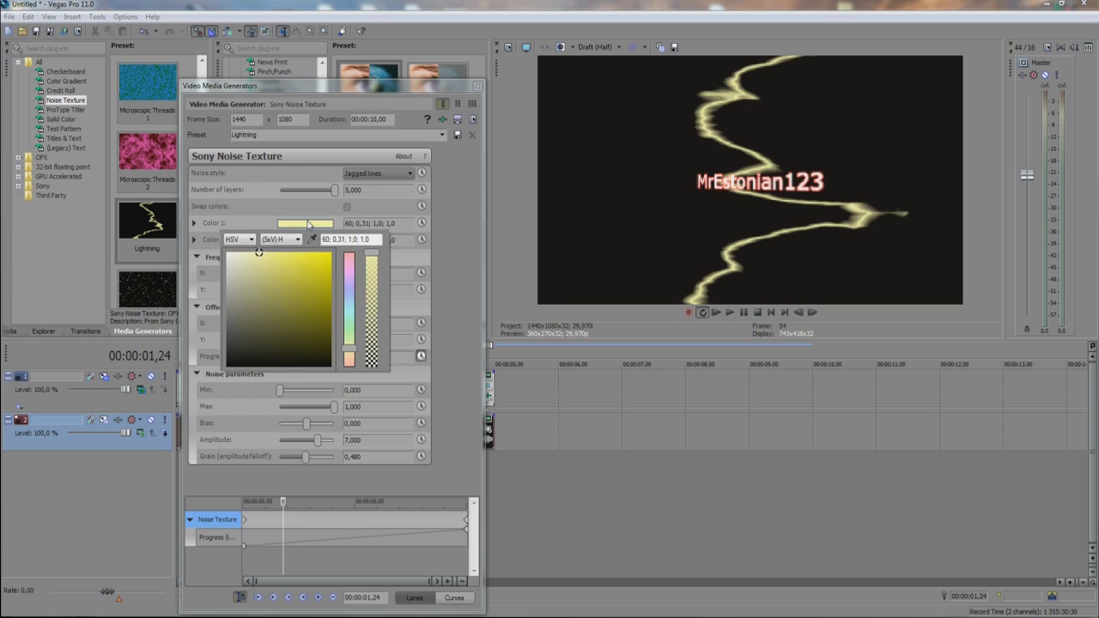
left_click(350, 302)
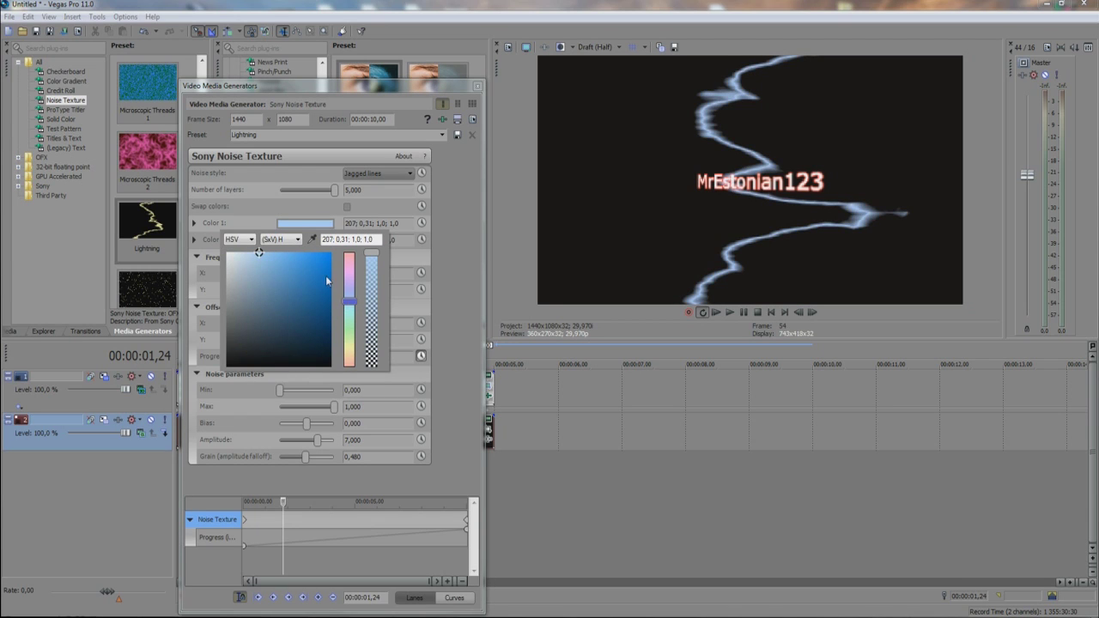
left_click(227, 239)
left_click(233, 254)
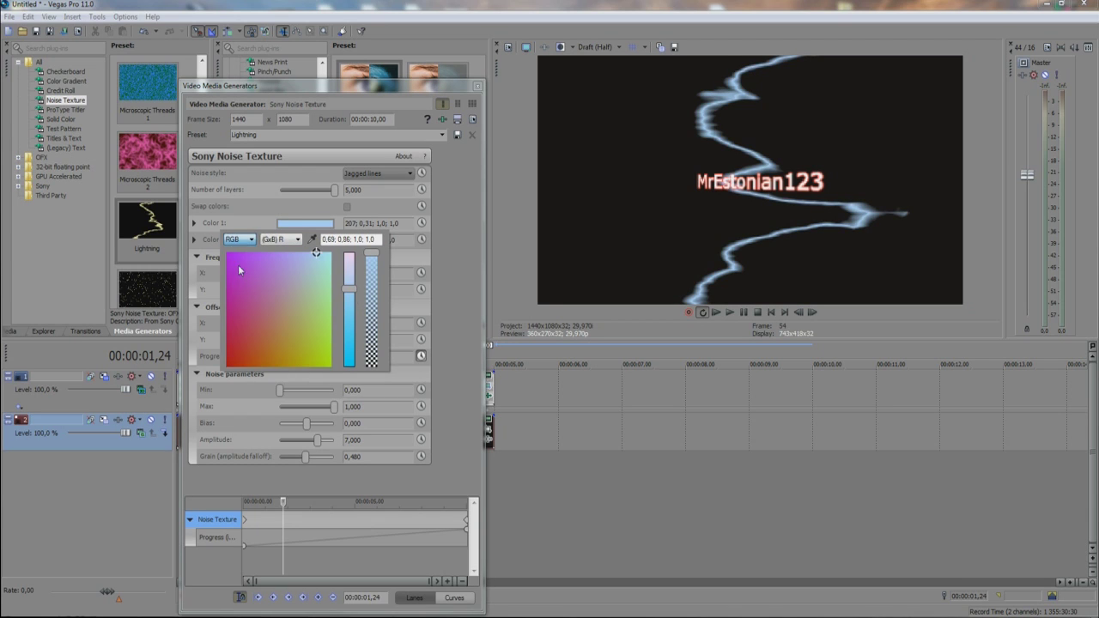
left_click_drag(350, 296, 351, 352)
left_click(278, 275)
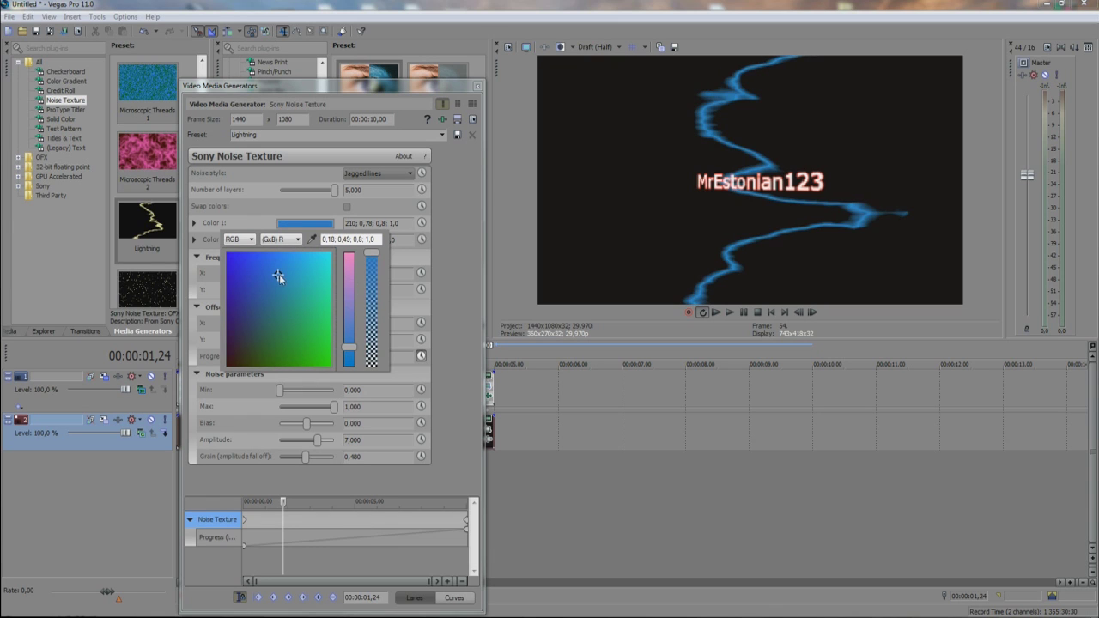
left_click(321, 210)
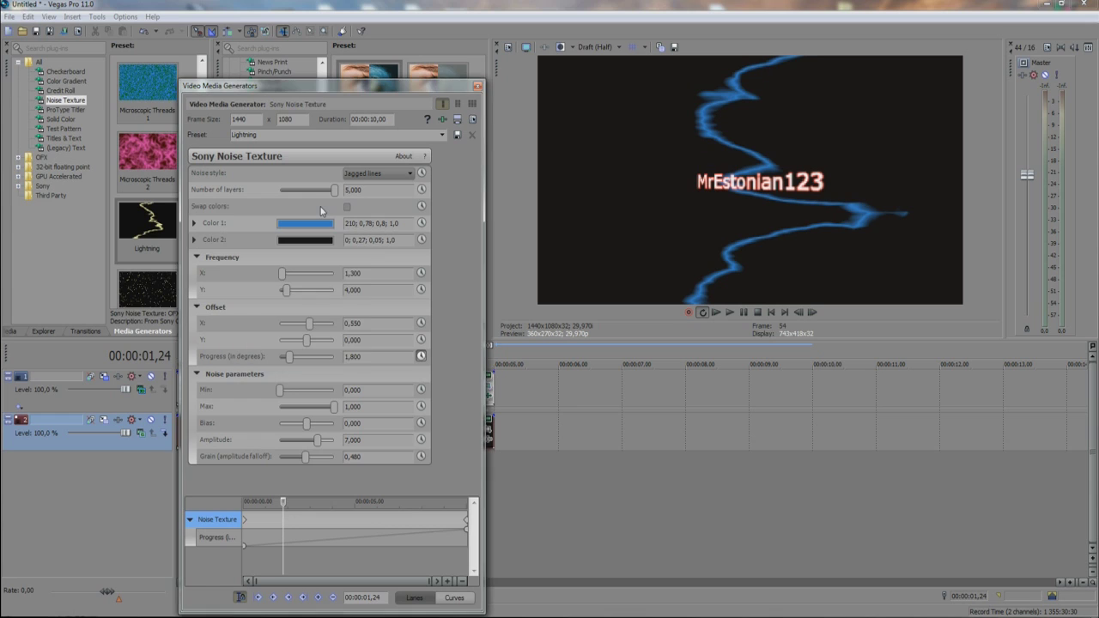
Change the background Color 2 to light green with RGB values 0,51; 0,84; 0,6, and close the generator window
left_click(312, 242)
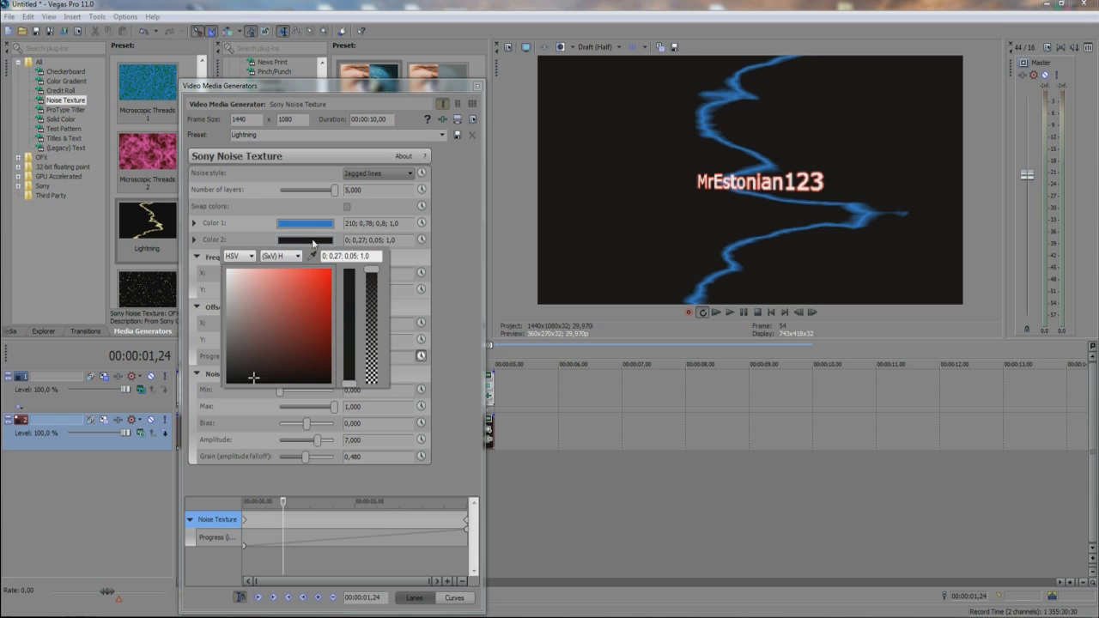
left_click(308, 293)
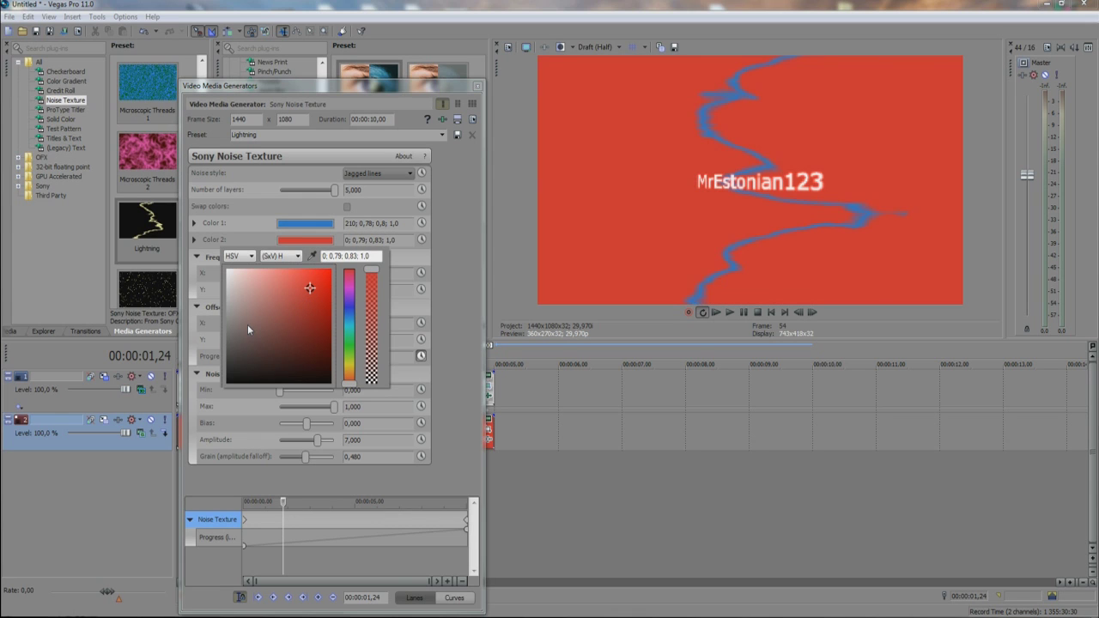
left_click(247, 324)
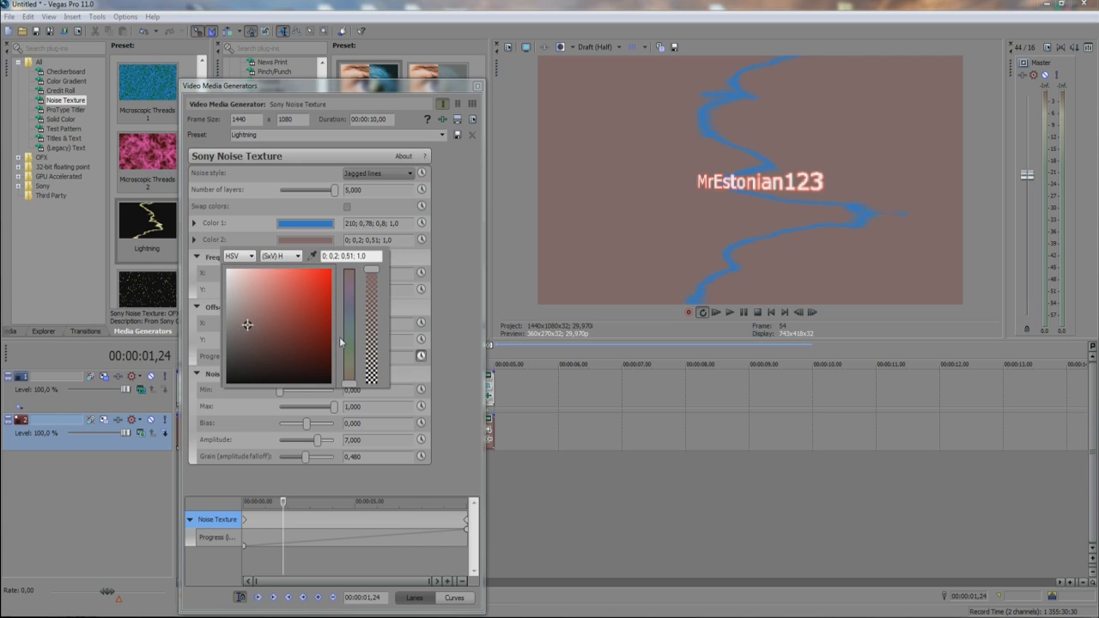
left_click(237, 257)
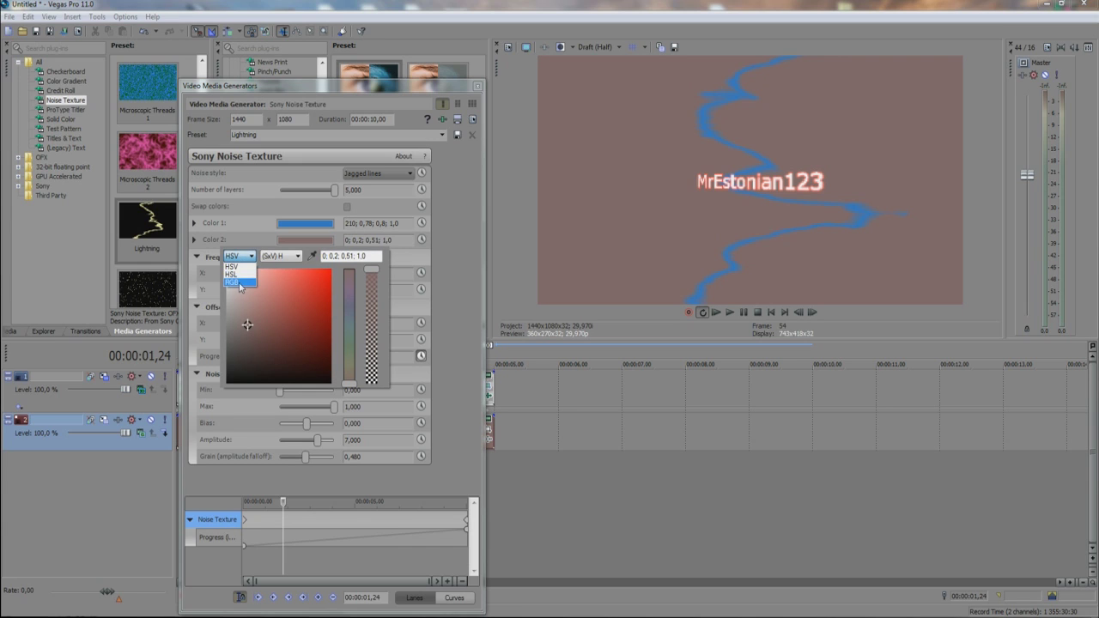
left_click(240, 282)
left_click(265, 335)
left_click(293, 350)
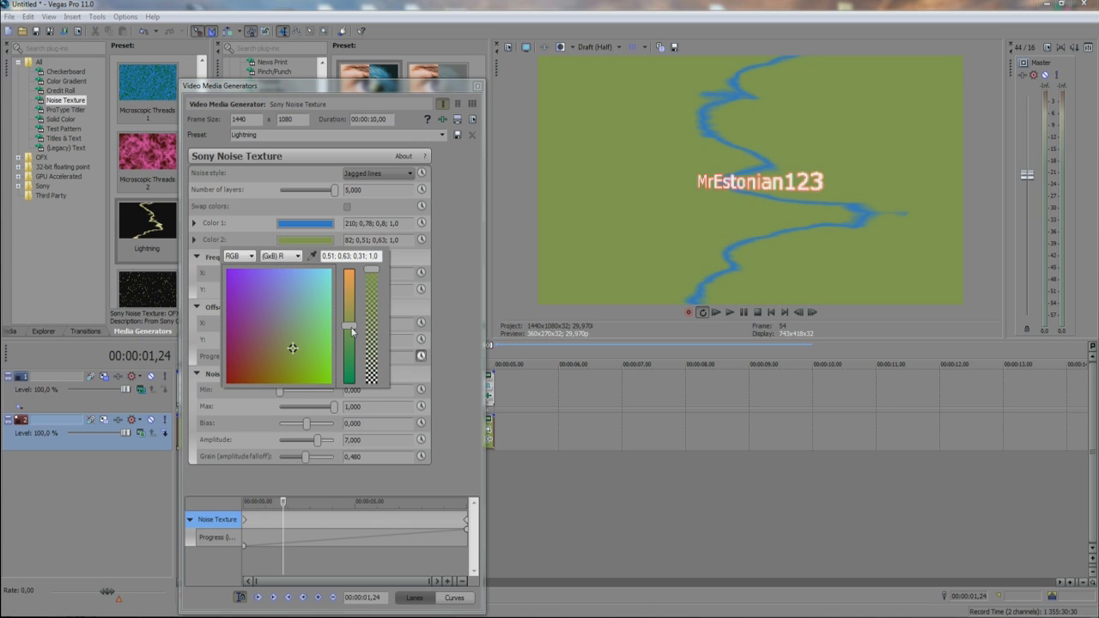
left_click(260, 351)
left_click(315, 318)
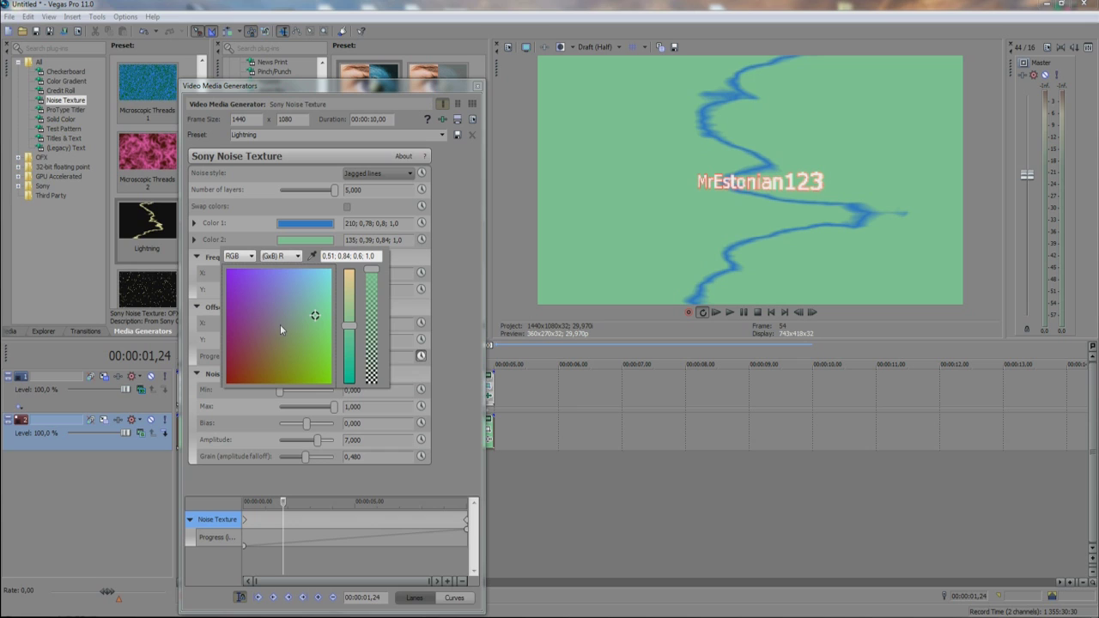
left_click(478, 89)
left_click(478, 88)
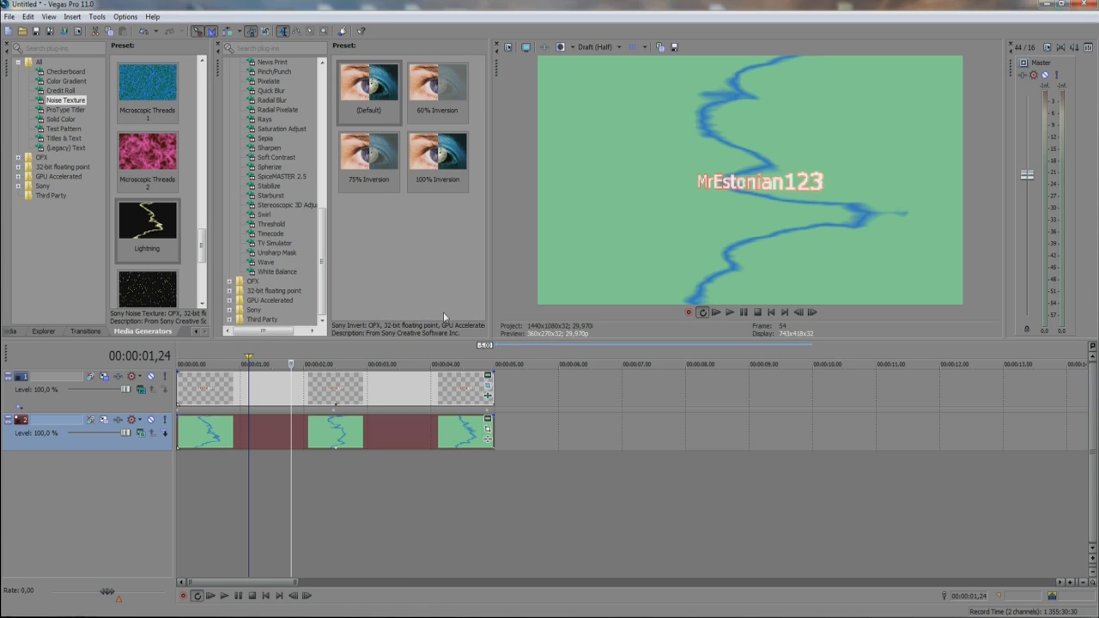
Shrink the title's Pan/Crop frame to about 609 by 439 at 00:00:01,24, close the window and play the composition
left_click(487, 385)
left_click_drag(288, 309, 362, 350)
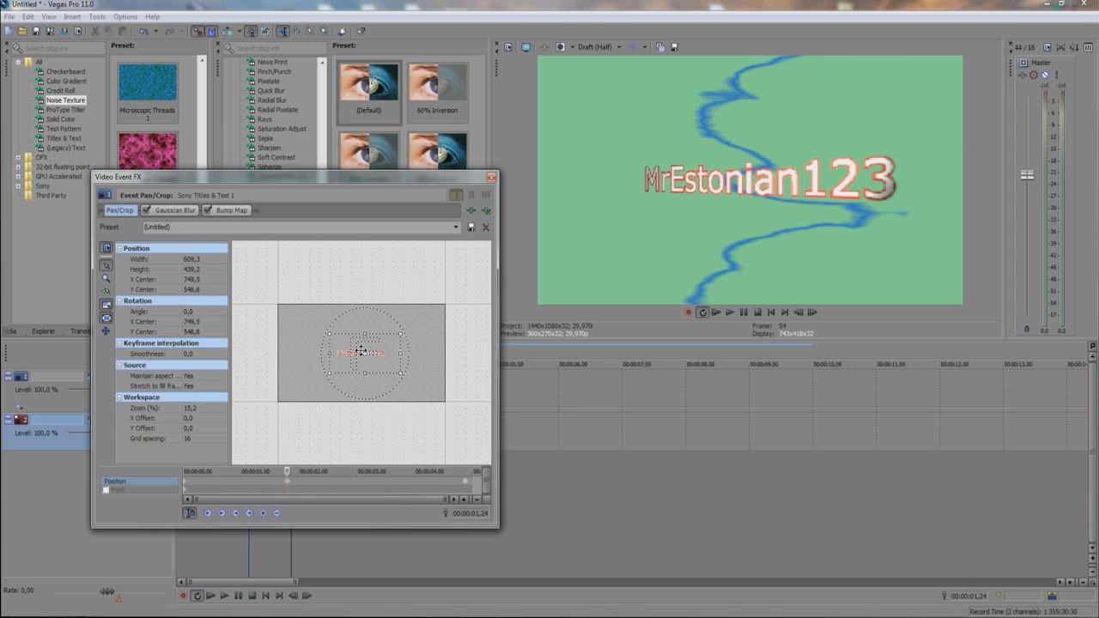
left_click(491, 178)
left_click(223, 596)
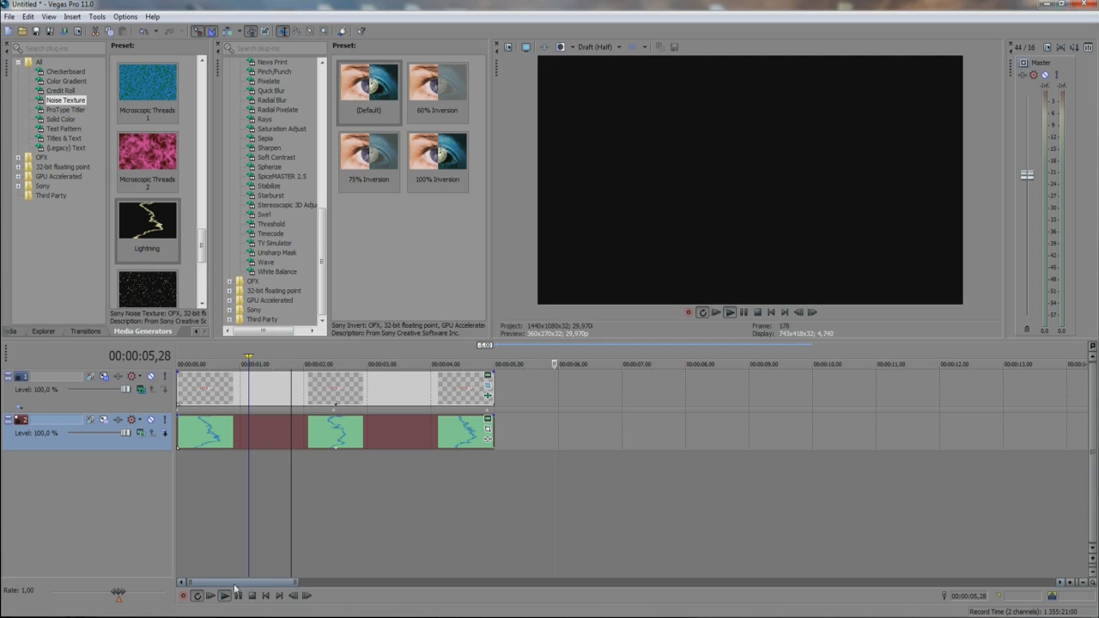
Apply the Wave effect's Medium preset to the title with vertical waves at 0 and horizontal waves at about 8,95
left_click(214, 408)
left_click(267, 262)
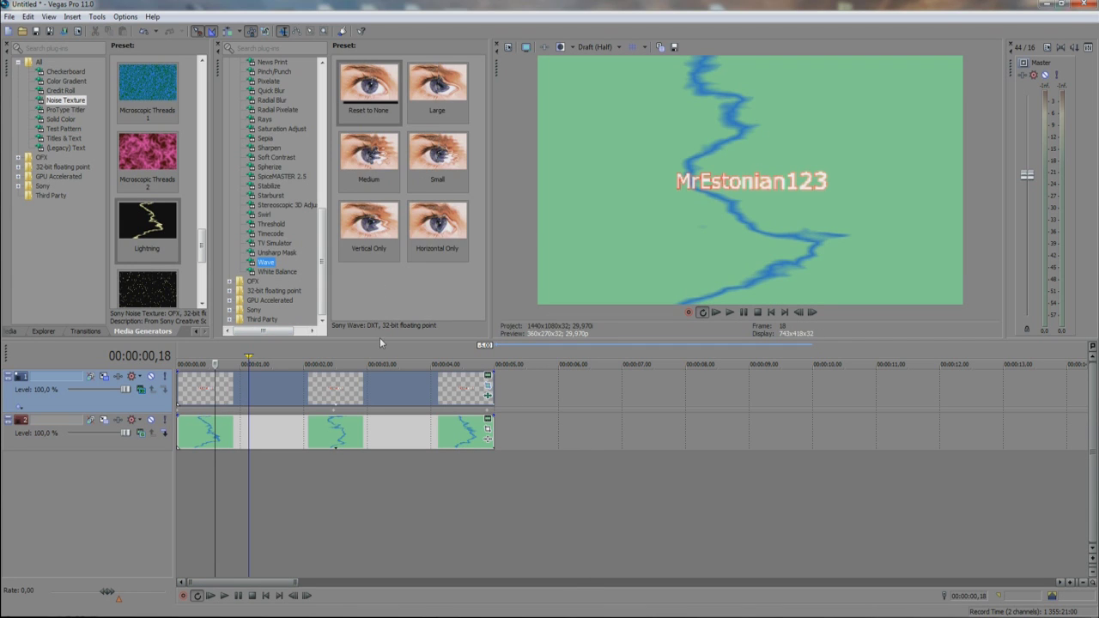
left_click_drag(368, 154, 356, 397)
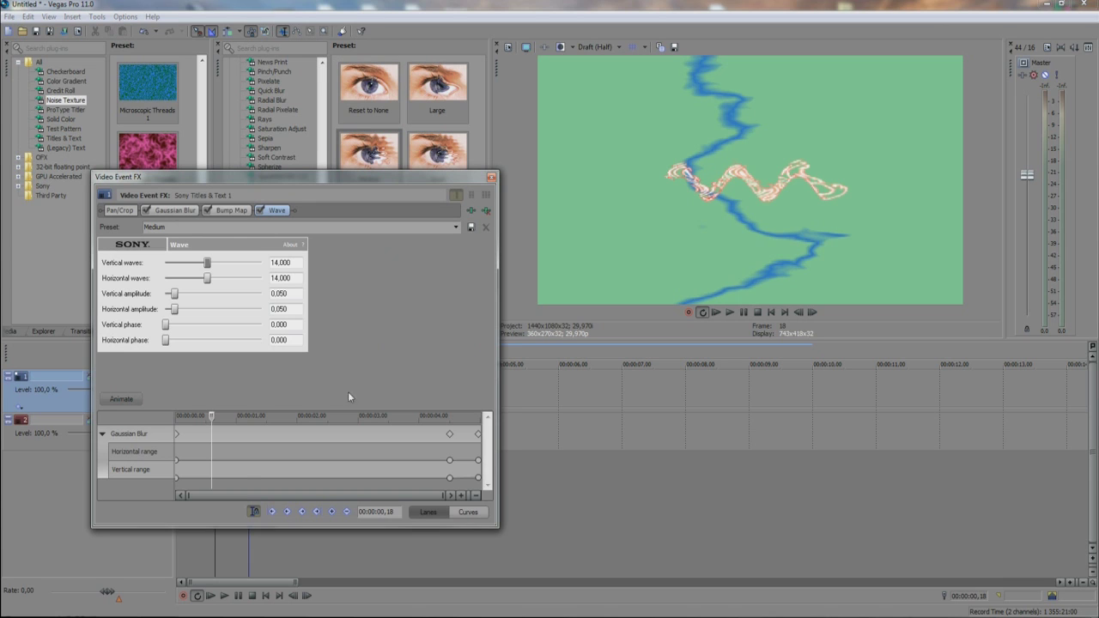
mouse_move(206, 263)
left_mouse_down()
mouse_move(165, 264)
mouse_move(205, 284)
mouse_move(194, 285)
left_mouse_up()
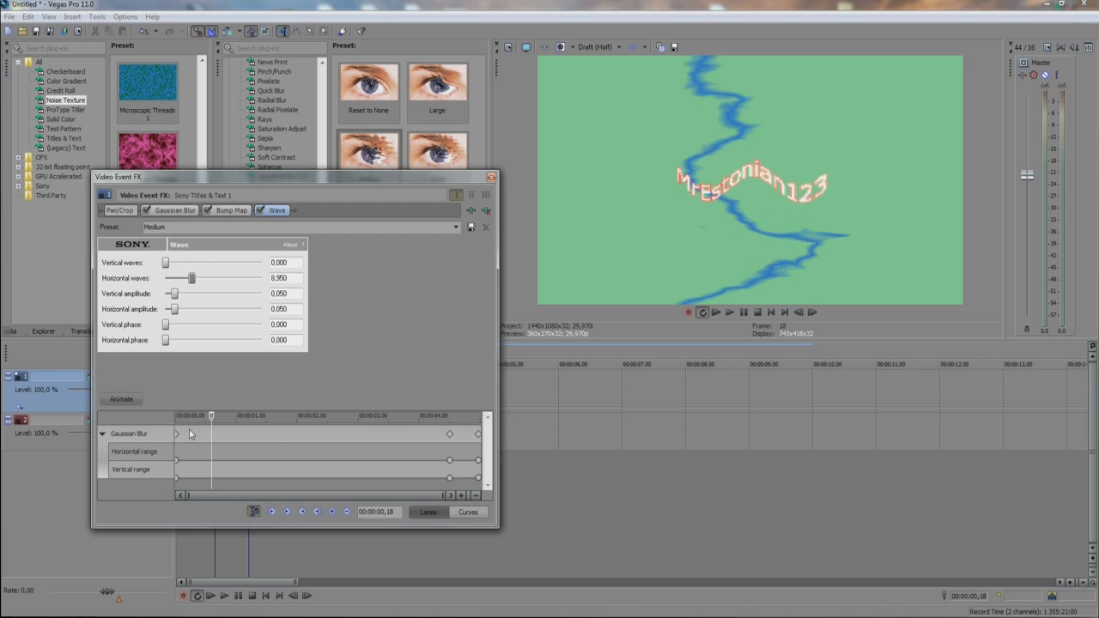
Set the Wave effect's horizontal waves to 0 and close the effect window
left_click(209, 432)
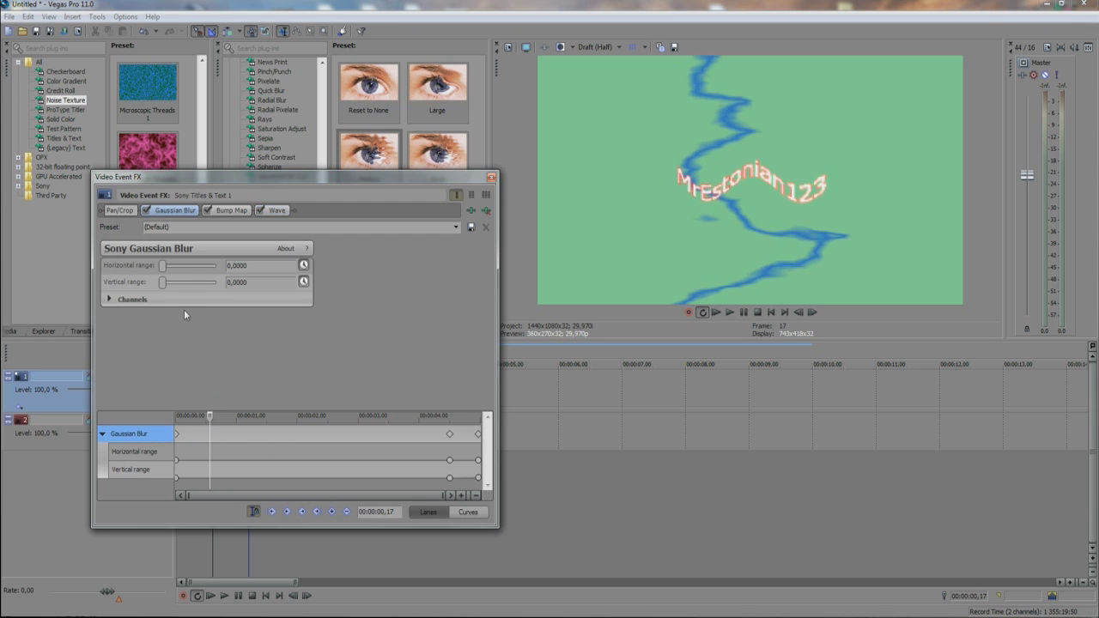
left_click(277, 211)
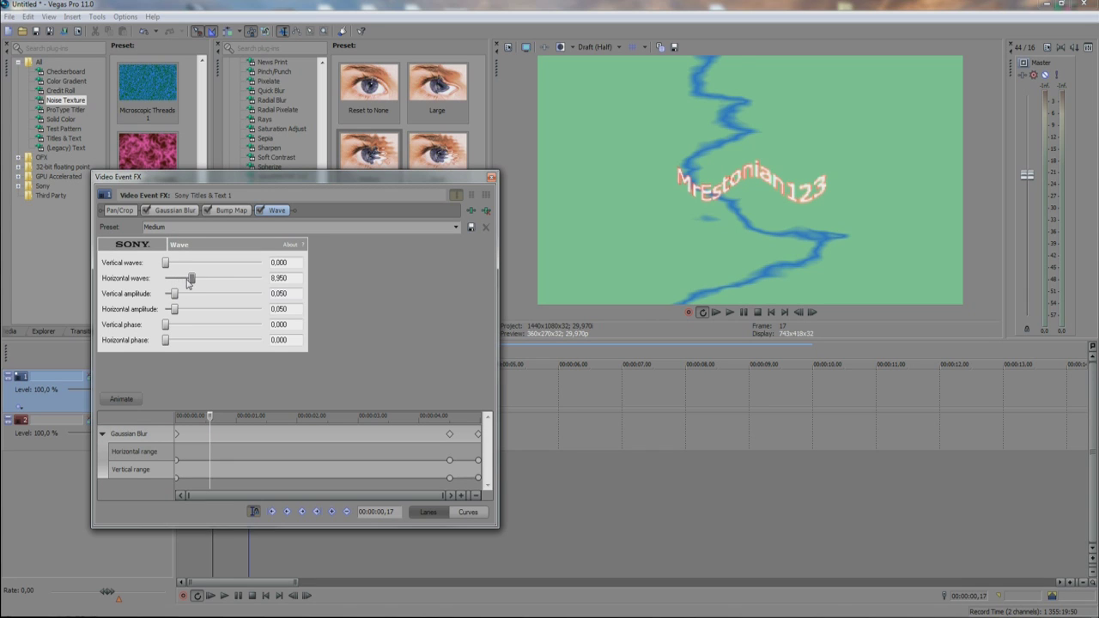
left_click_drag(177, 286, 159, 289)
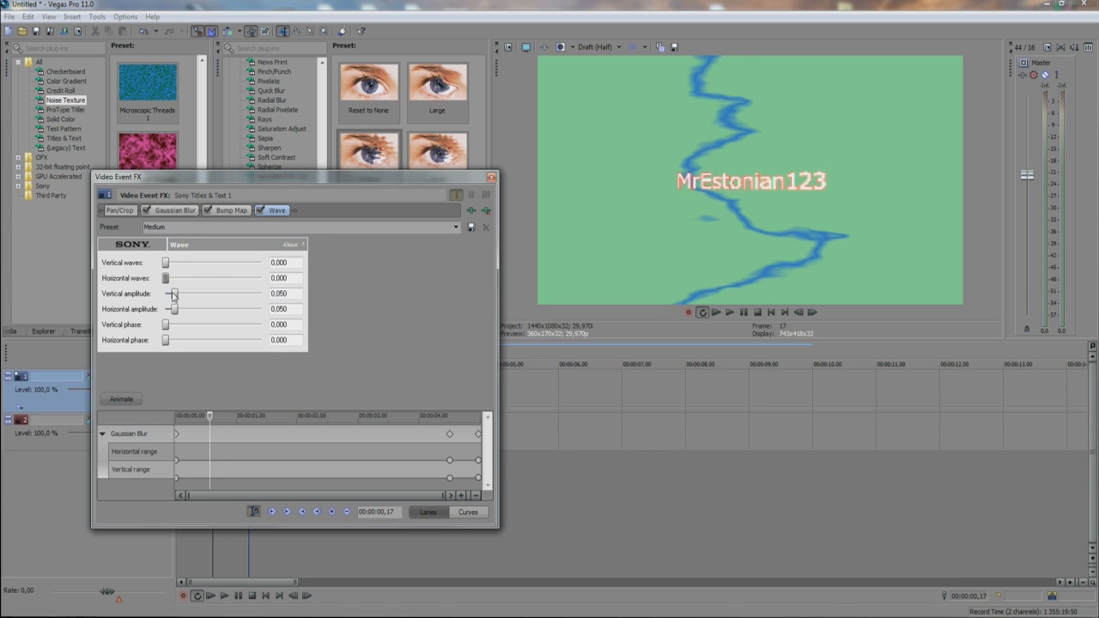
left_click(493, 177)
Mute the lightning track and play the title on its own, pausing at about 00:00:03,01
left_click(216, 595)
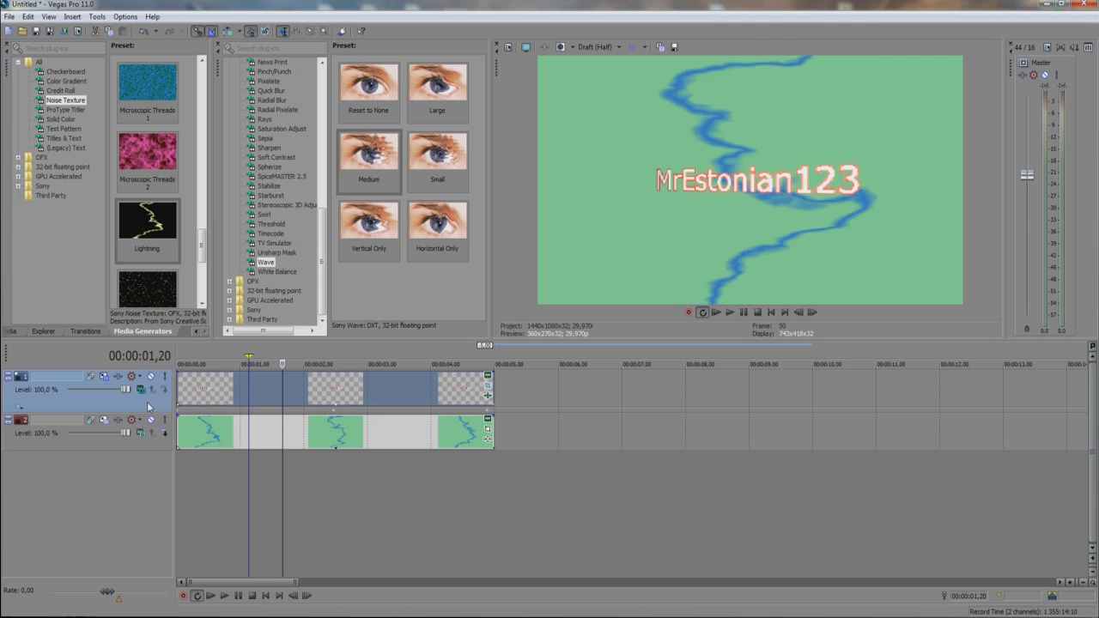
left_click(180, 483)
left_click(224, 595)
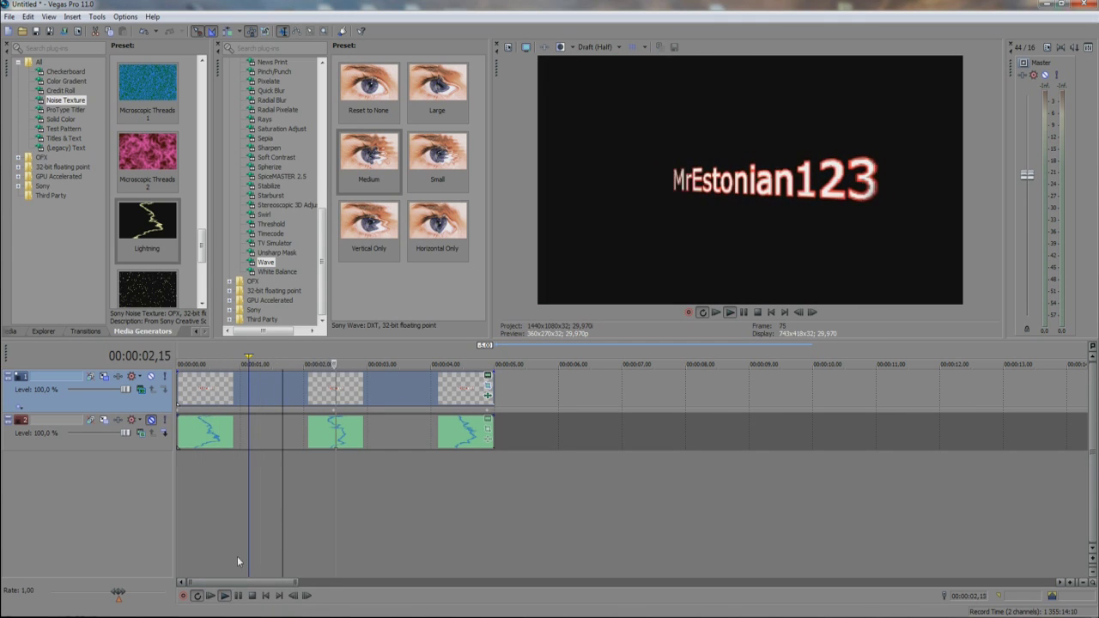
left_click(211, 481)
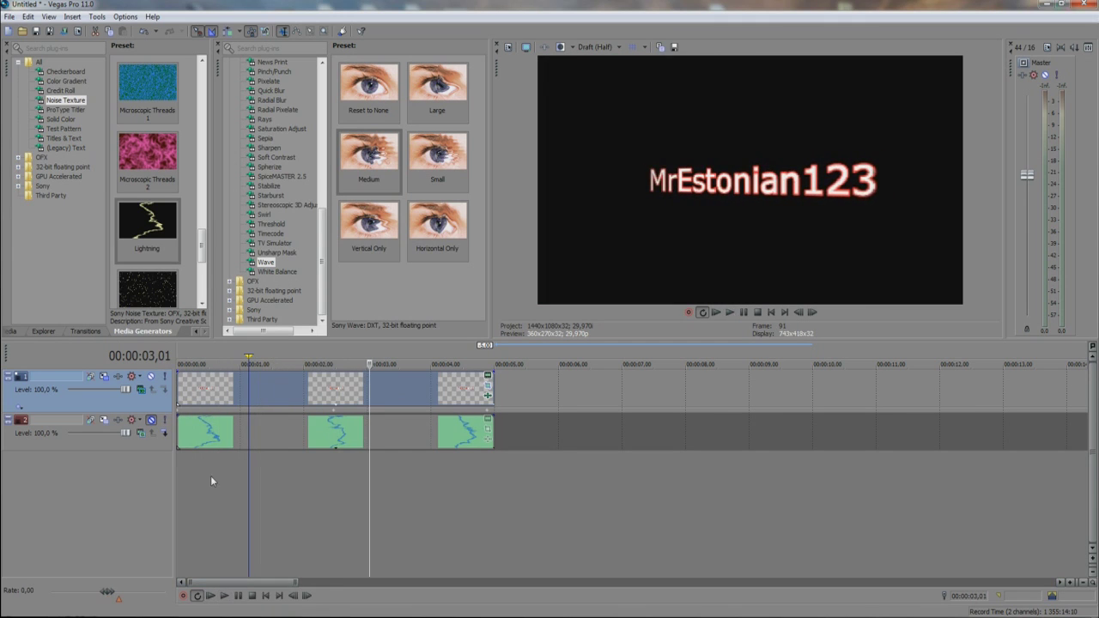
At 00:00:00,03 set the title's Wave effect to vertical waves 7,420, horizontal waves 10,850 and vertical amplitude 0,116
left_click(177, 397)
scroll(216, 383, "up", 4)
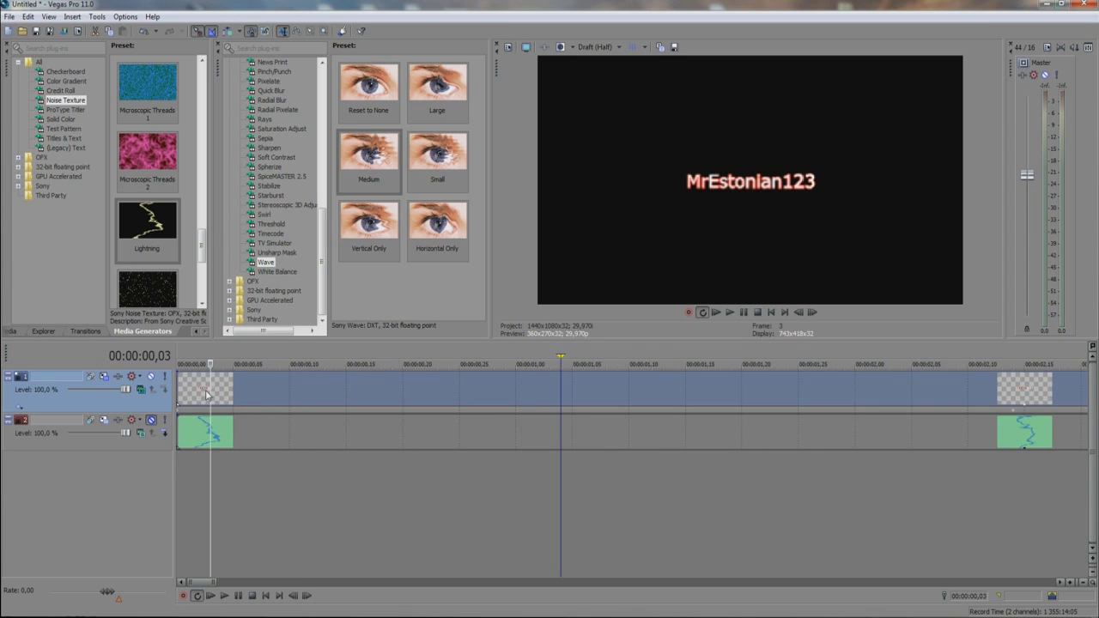
scroll(216, 383, "down", 4)
left_click(249, 396)
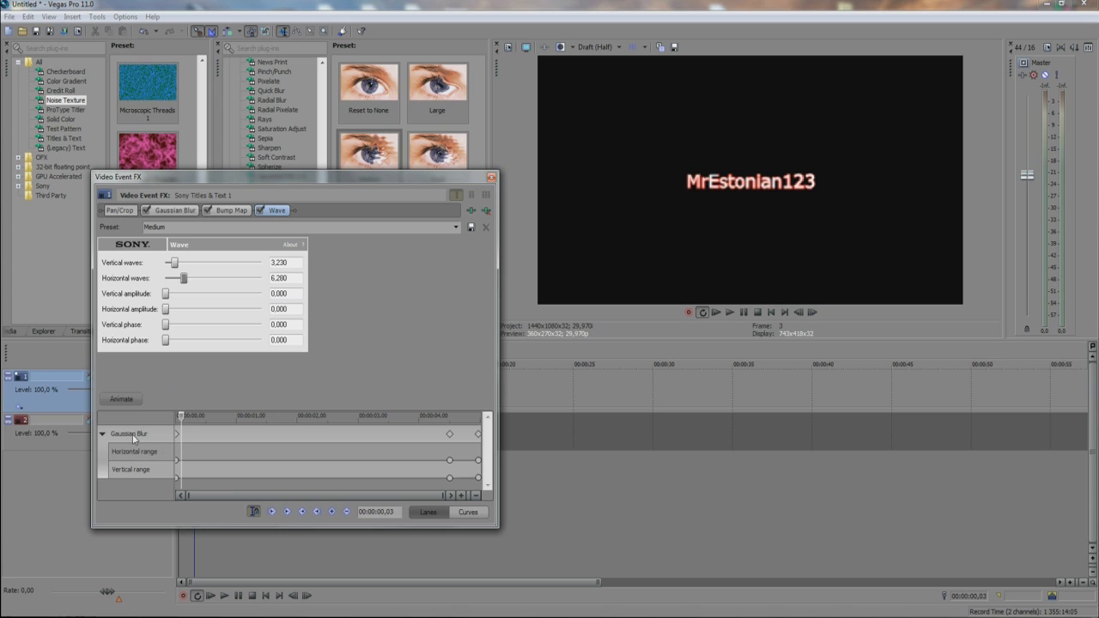
left_click_drag(165, 296, 188, 264)
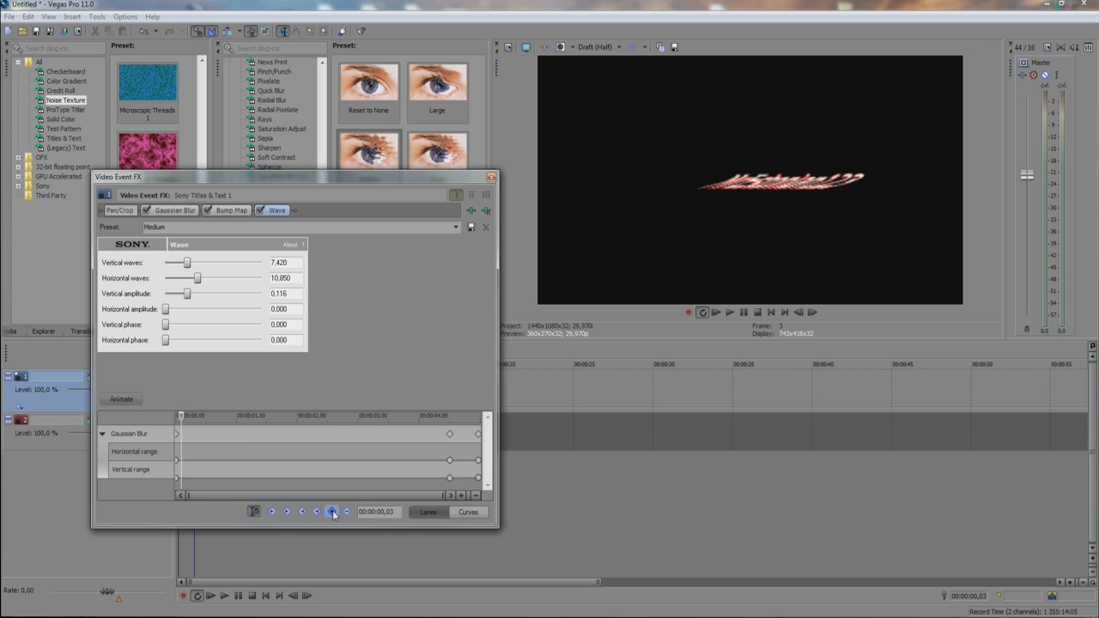
At 00:00:01,15 set Wave to vertical waves 3,420, horizontal waves 2,850 and vertical amplitude 0,024, close the window and play the title
left_click_drag(178, 421, 267, 414)
left_click_drag(189, 297, 175, 262)
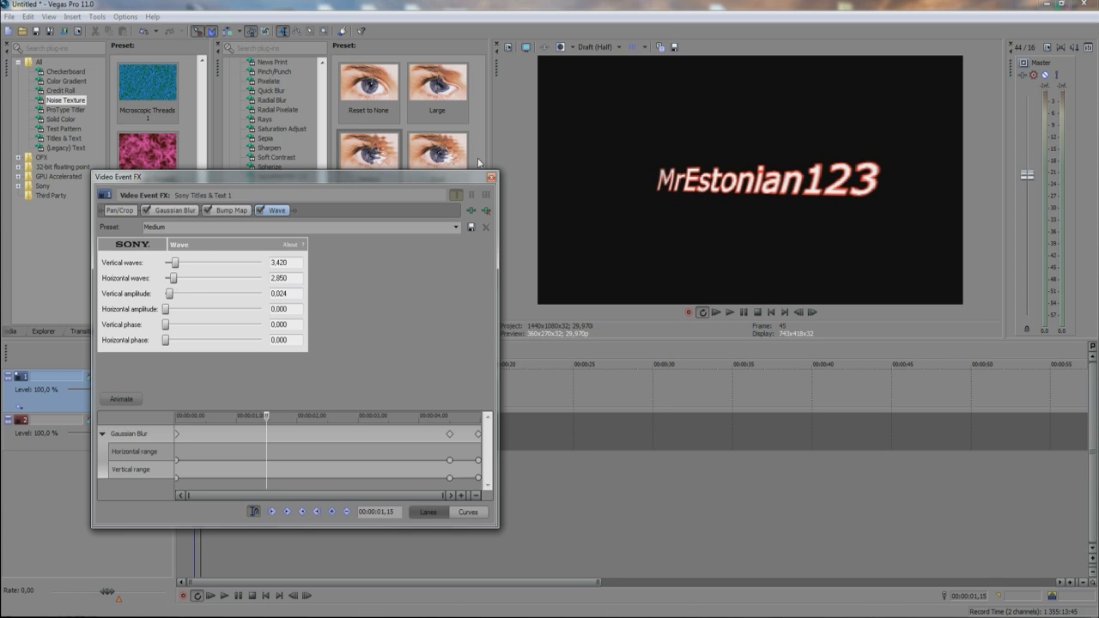
left_click(492, 177)
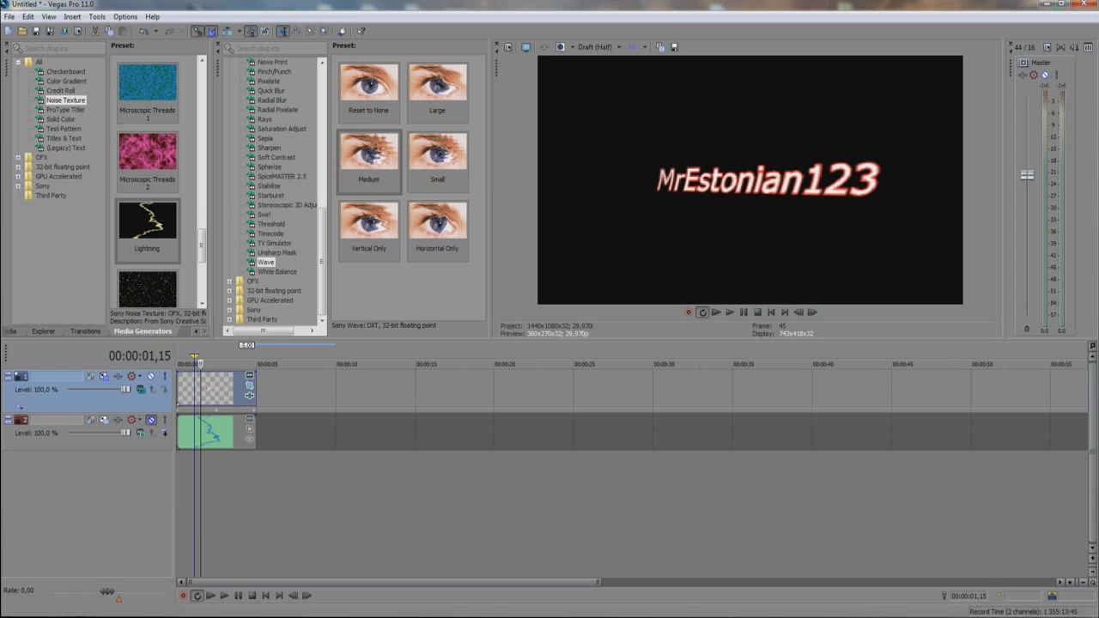
left_click(220, 597)
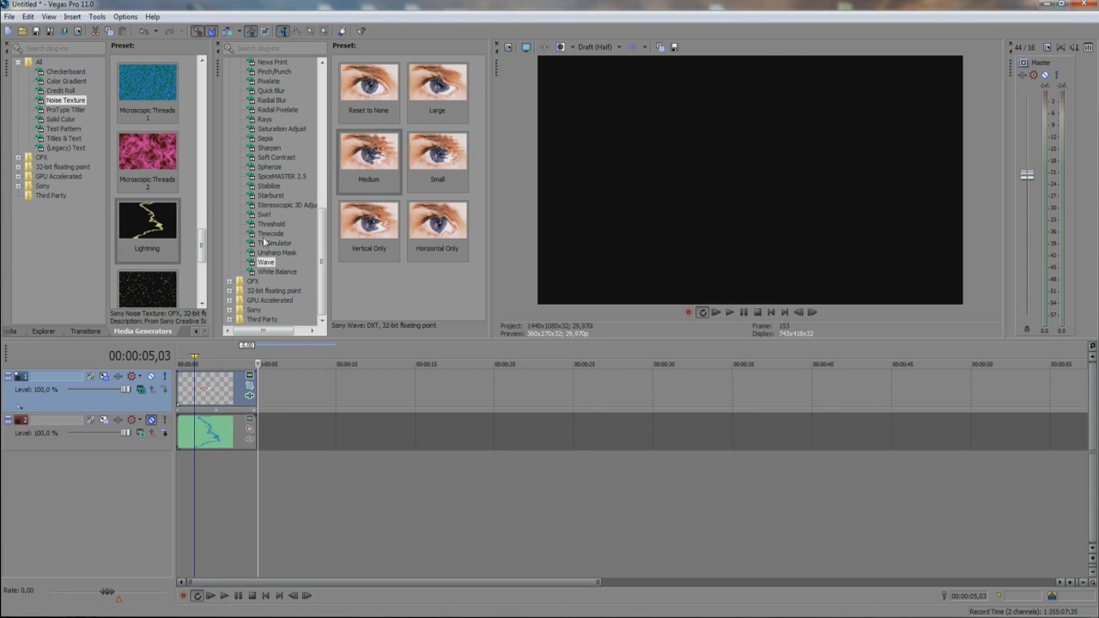
Browse the available video effects and the Noise Texture and Test Pattern generator presets
scroll(290, 191, "up", 3)
scroll(290, 190, "up", 2)
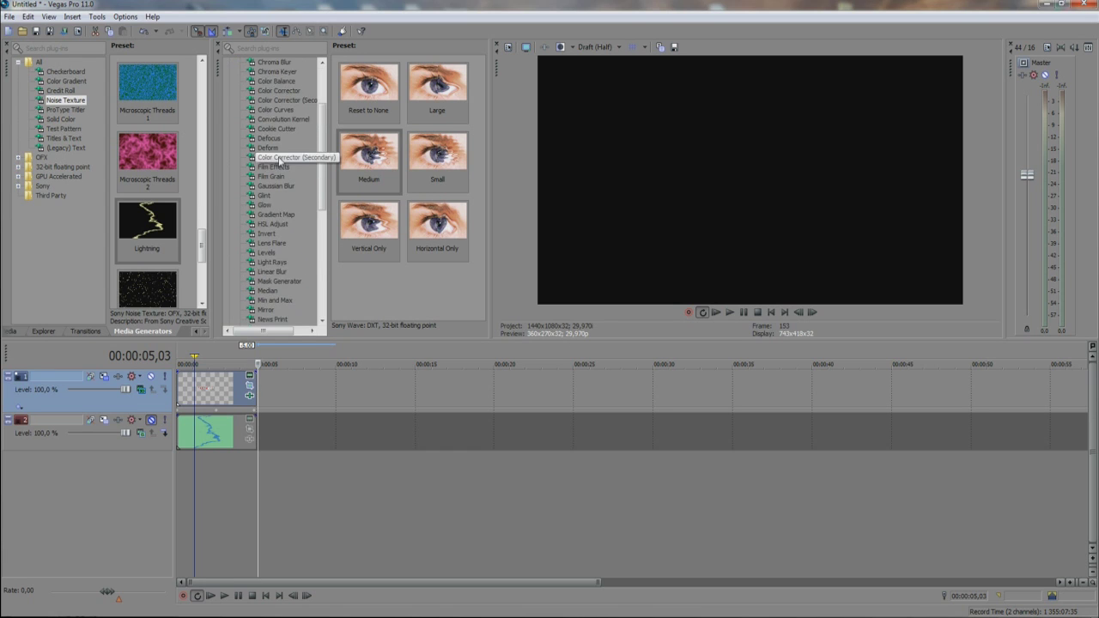
scroll(172, 223, "down", 2)
key("Up")
key("Up")
key("Up")
key("Up")
key("Up")
scroll(147, 224, "up", 3)
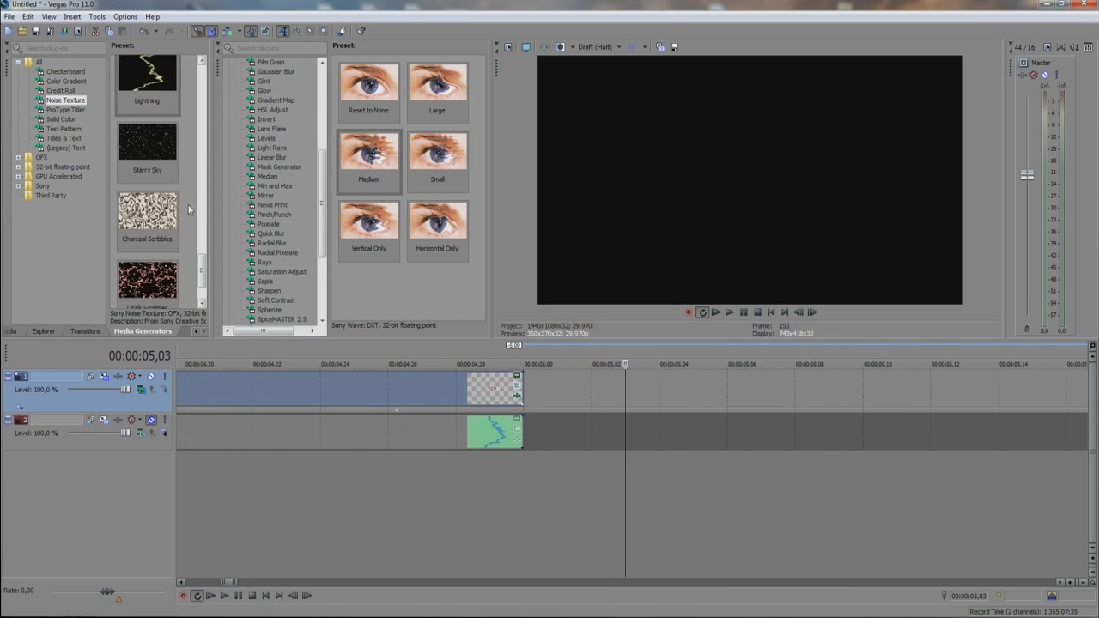
left_click(68, 129)
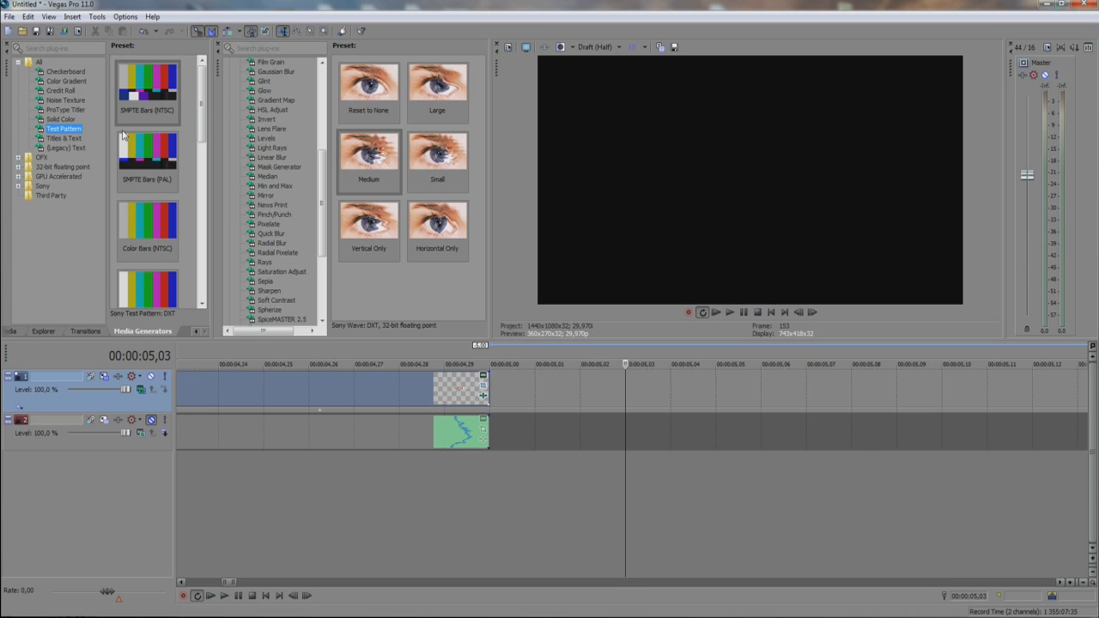
scroll(172, 172, "down", 5)
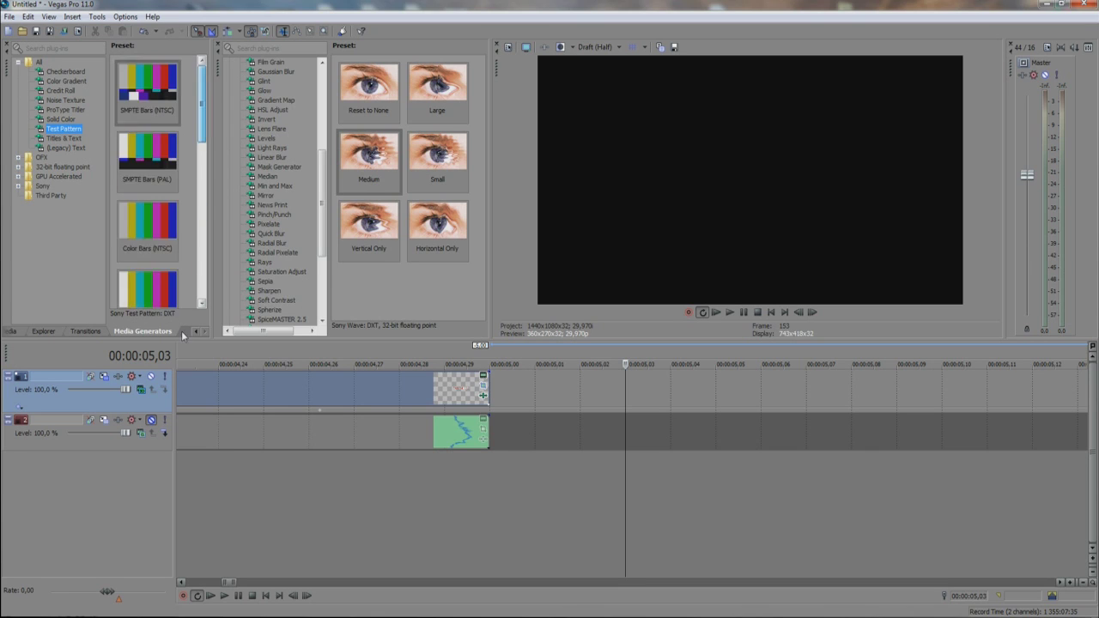
Check the title's blurred ending, make the title's full duration the loop region, and play its wave motion
left_click(408, 395)
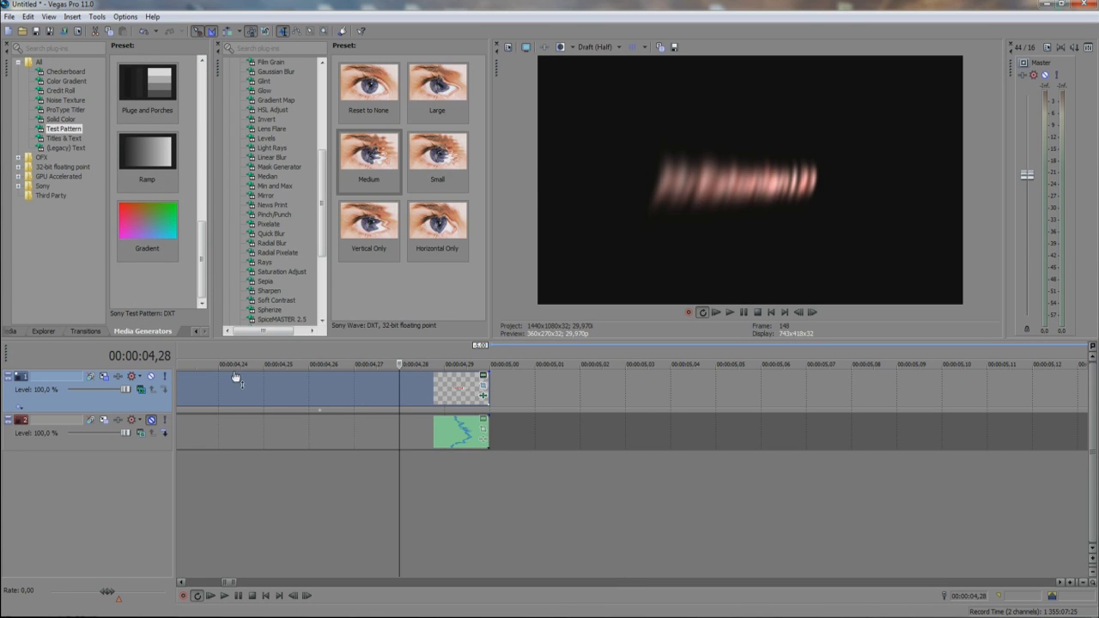
left_click(264, 390)
left_click(219, 395)
scroll(213, 394, "down", 10)
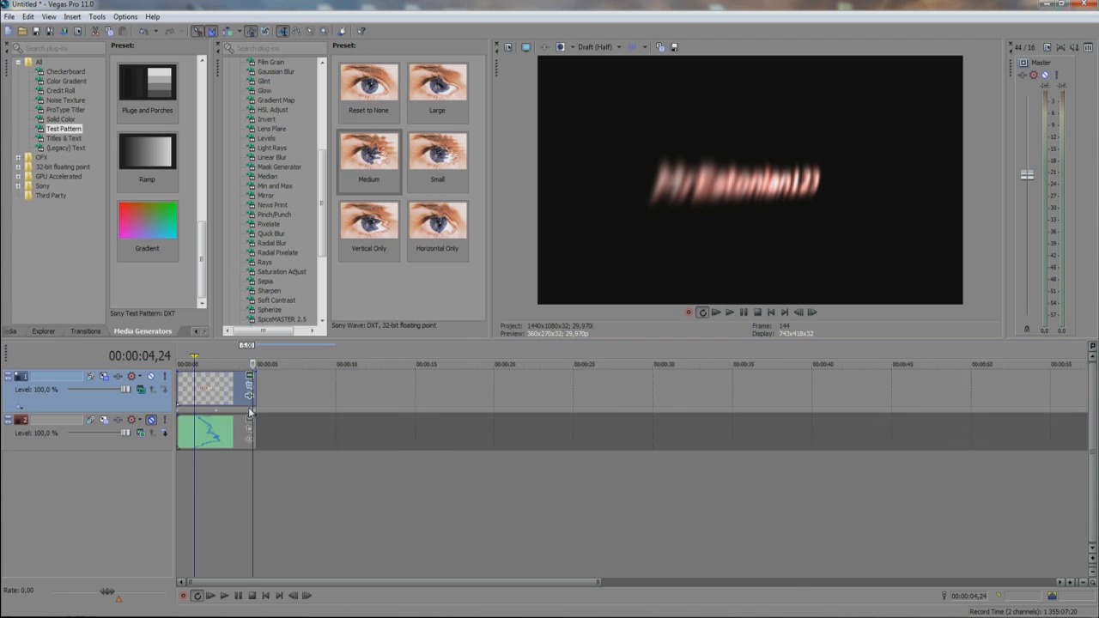
double_click(212, 397)
scroll(212, 408, "up", 6)
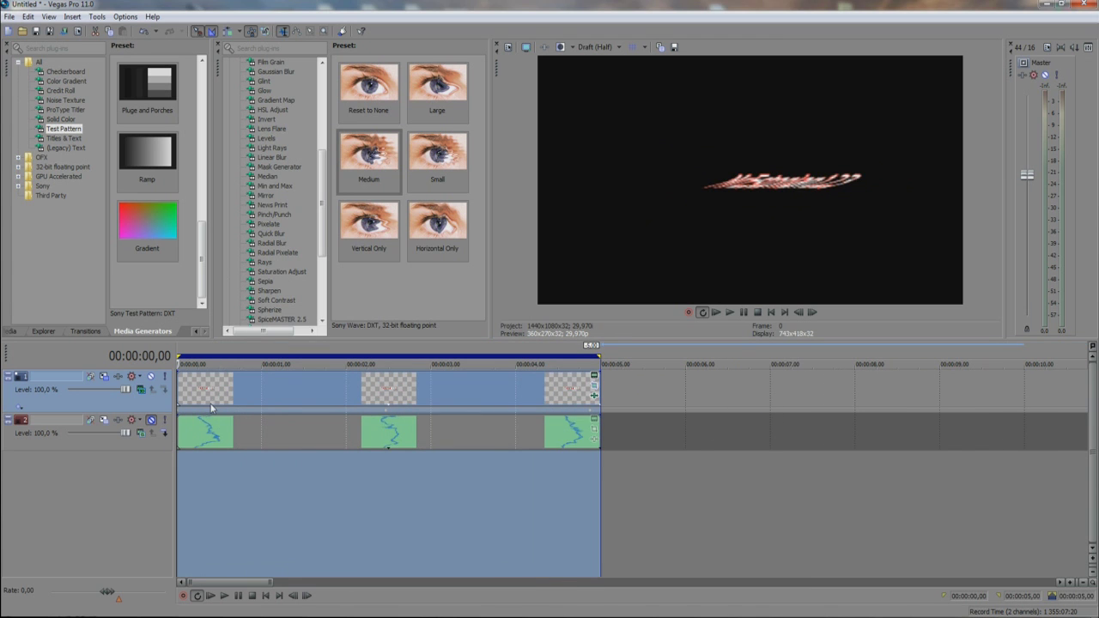
left_click(245, 400)
key("space")
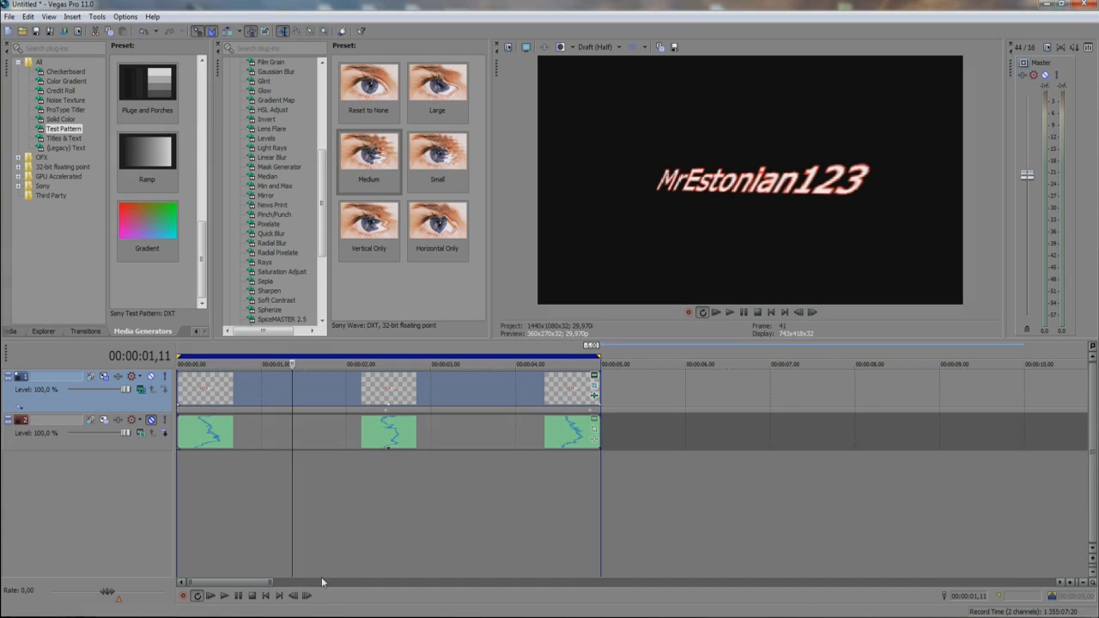